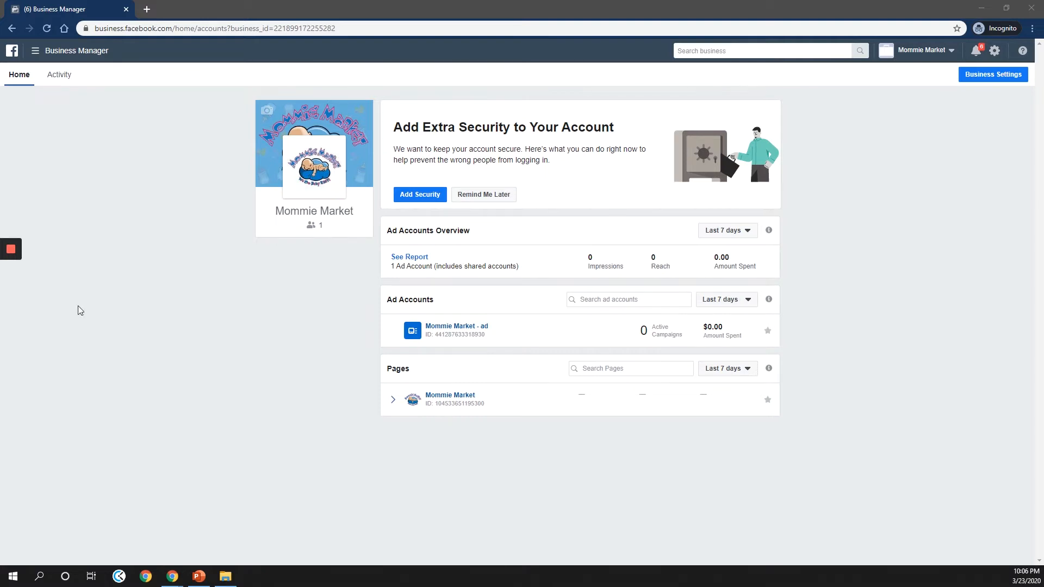
Go to business.facebook.com and open the Mommie Market - ad account in Ads Manager
click(139, 28)
text(business.)
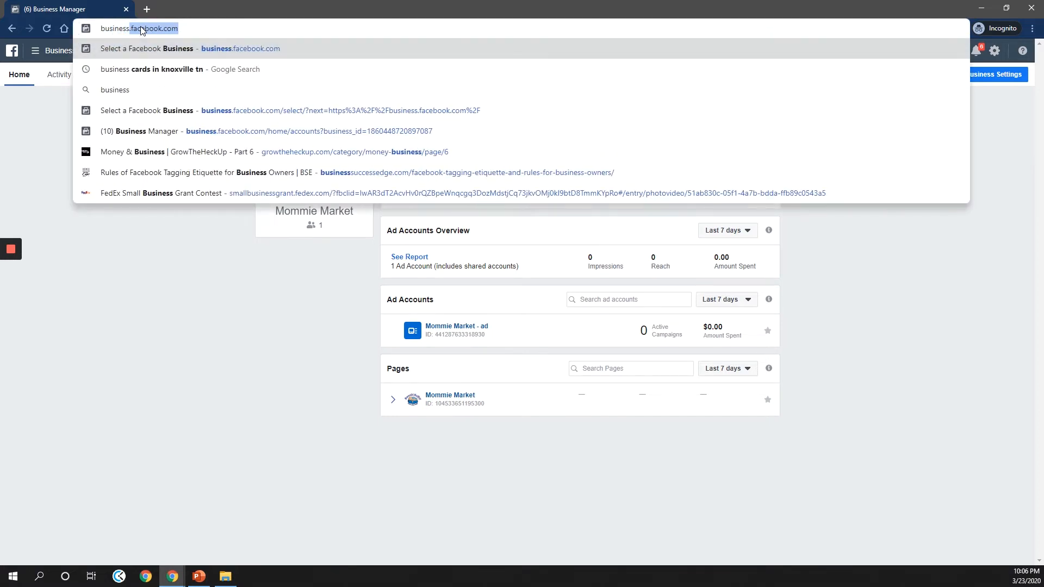
text(facebook.com)
key(Return)
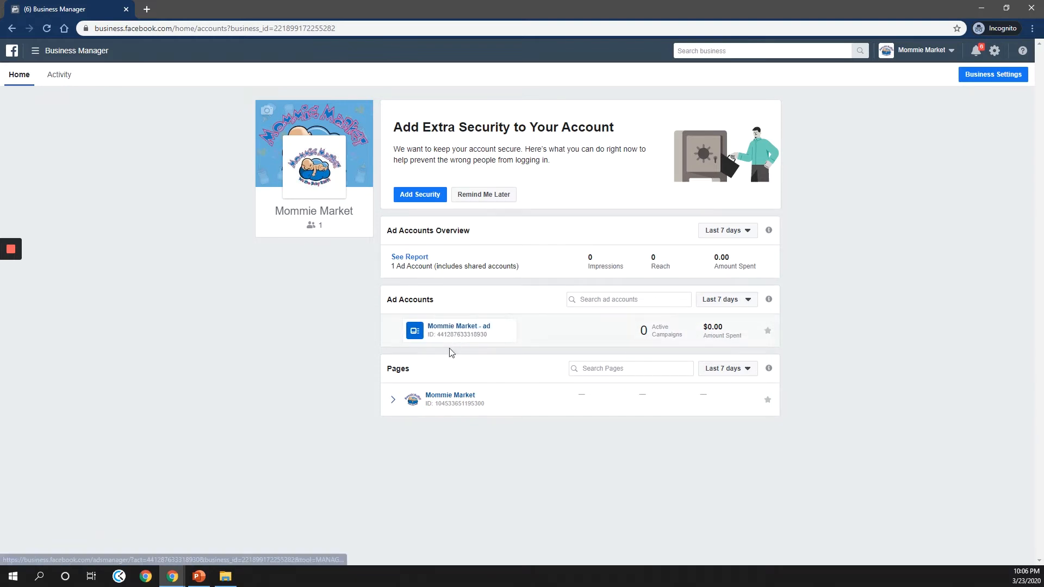
click(486, 335)
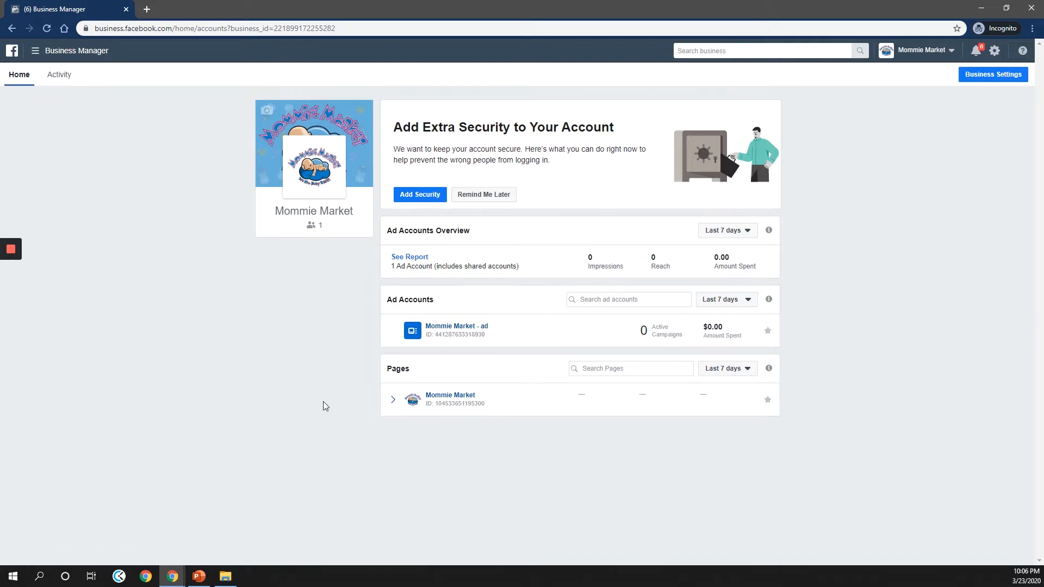
click(464, 329)
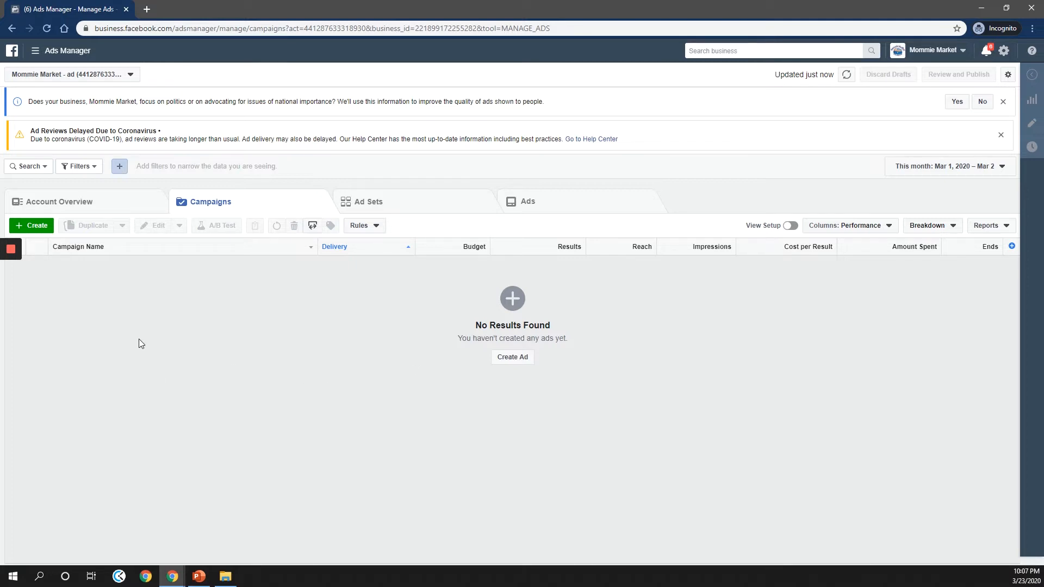
Create a new campaign with Traffic as its marketing objective
click(37, 226)
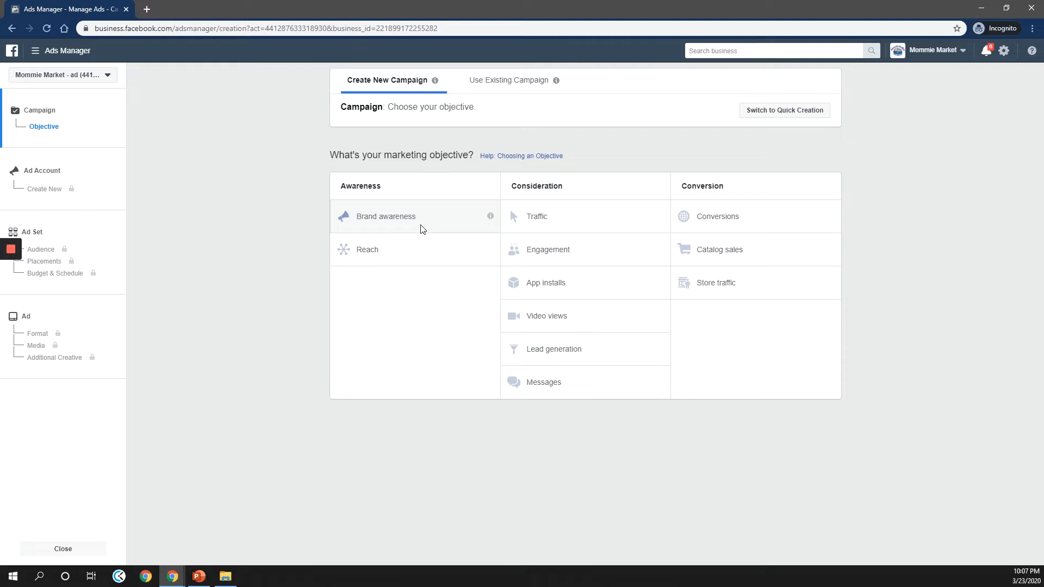
mouse_move(487, 220)
drag(547, 227, 544, 224)
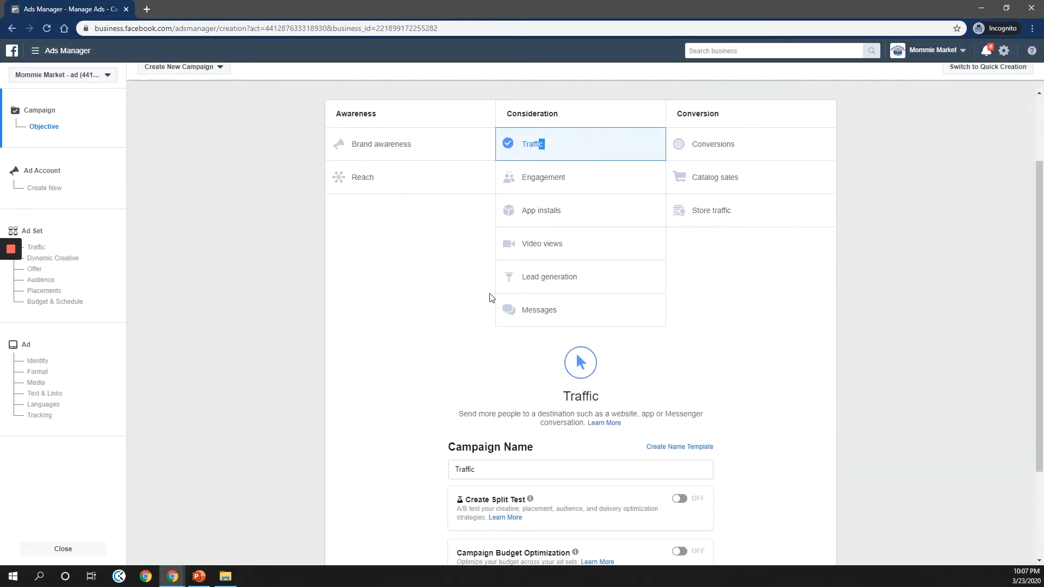
scroll(434, 383, down, 3)
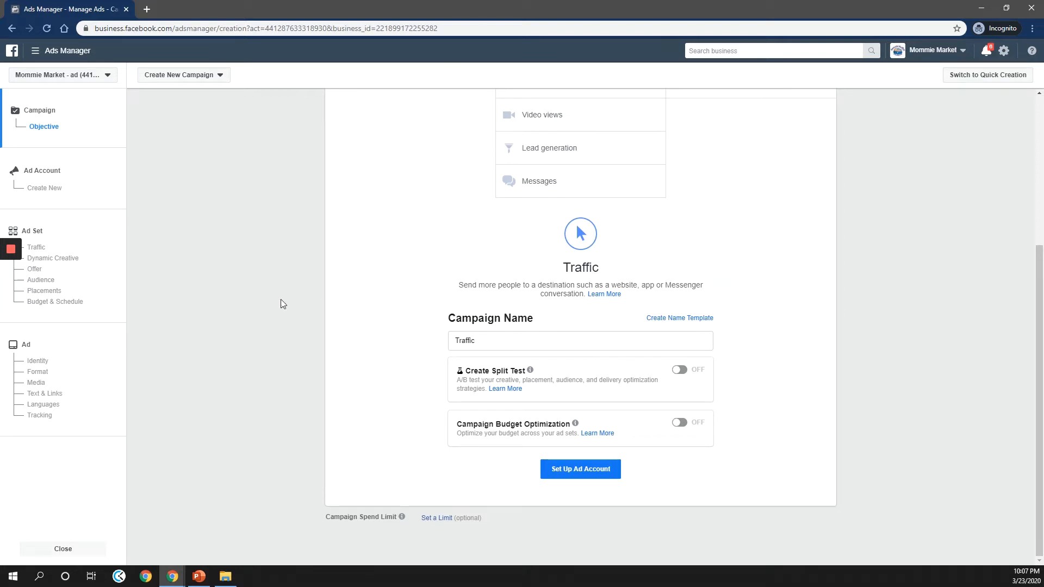
scroll(281, 304, up, 4)
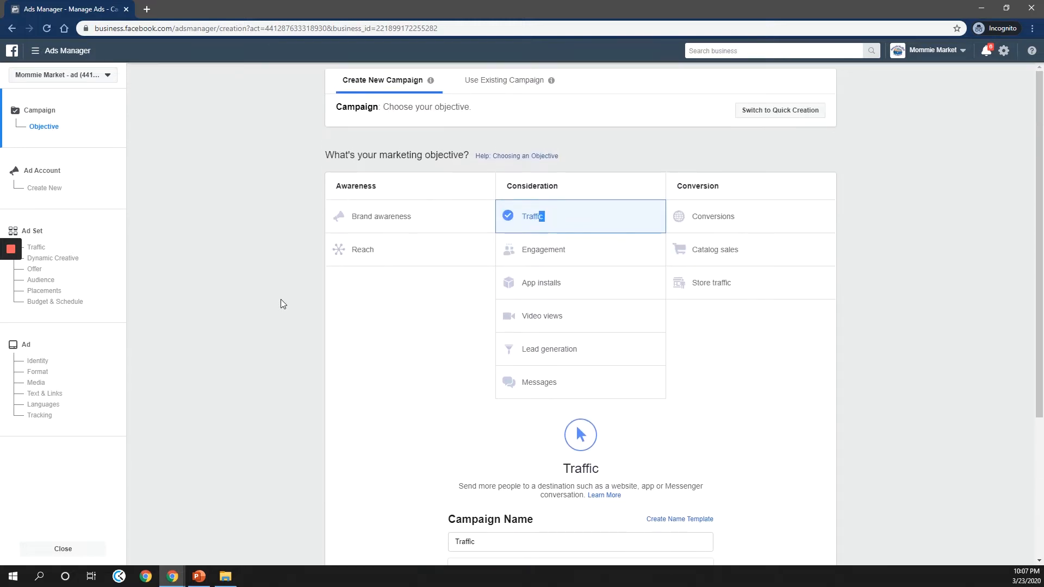
scroll(280, 299, down, 3)
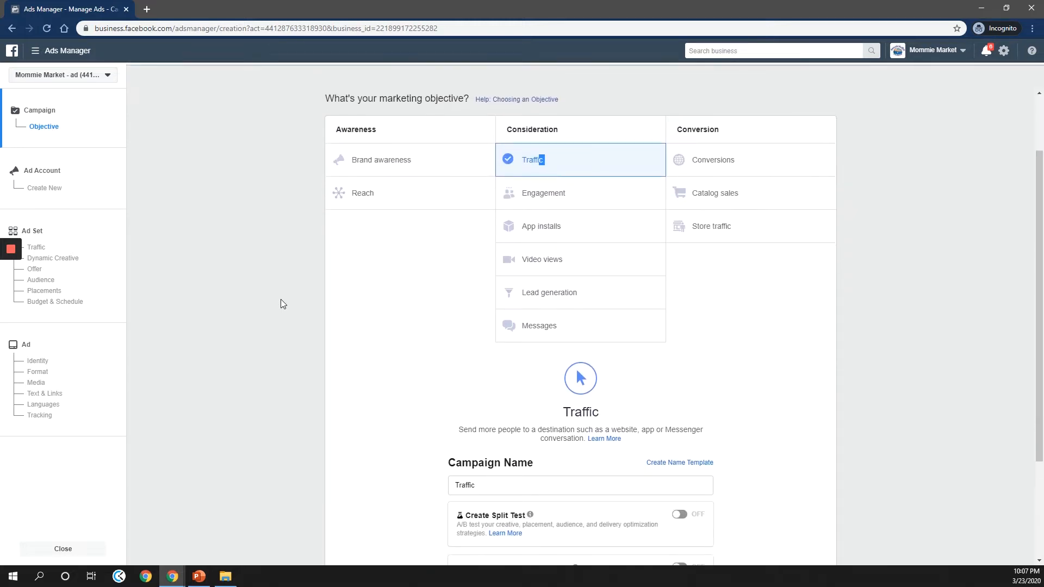
scroll(281, 304, down, 1)
scroll(281, 304, up, 1)
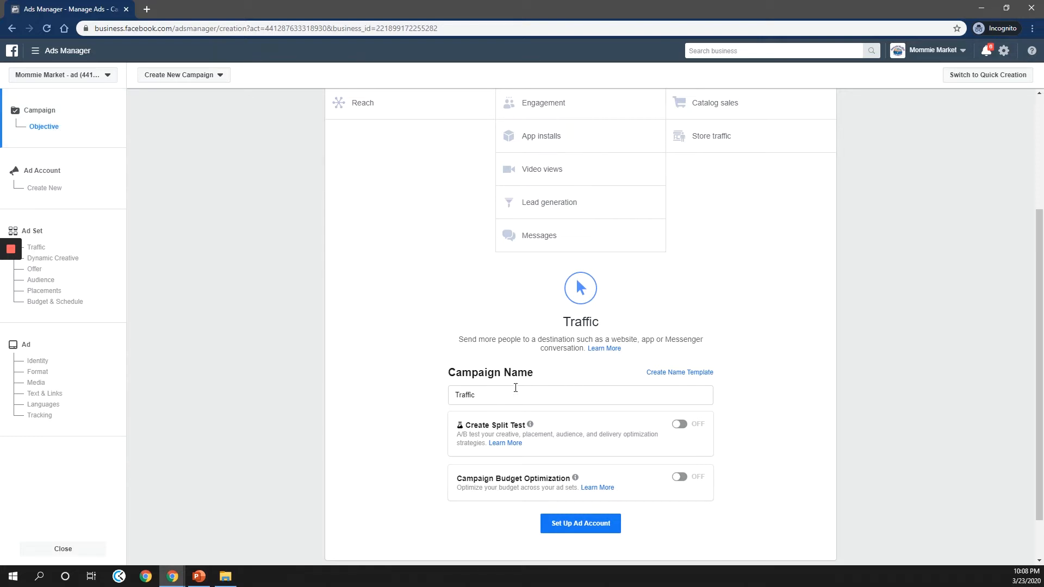
Name the campaign "Shop Landing Page - Traffic"
scroll(516, 389, down, 1)
click(457, 345)
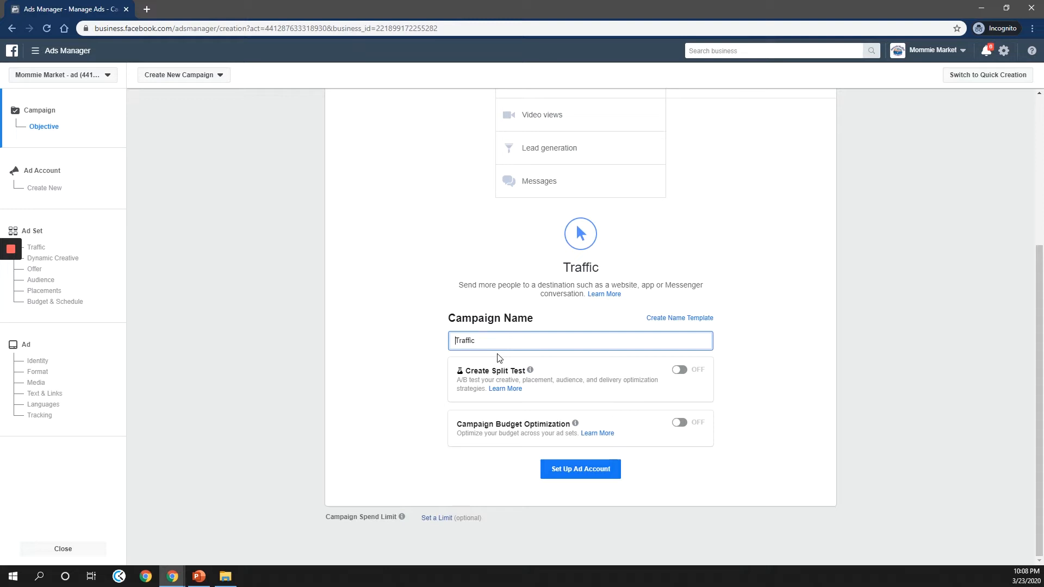
text(Sale)
key(BackSpace)
key(BackSpace)
key(BackSpace)
key(BackSpace)
text(Landi)
text(ng Page)
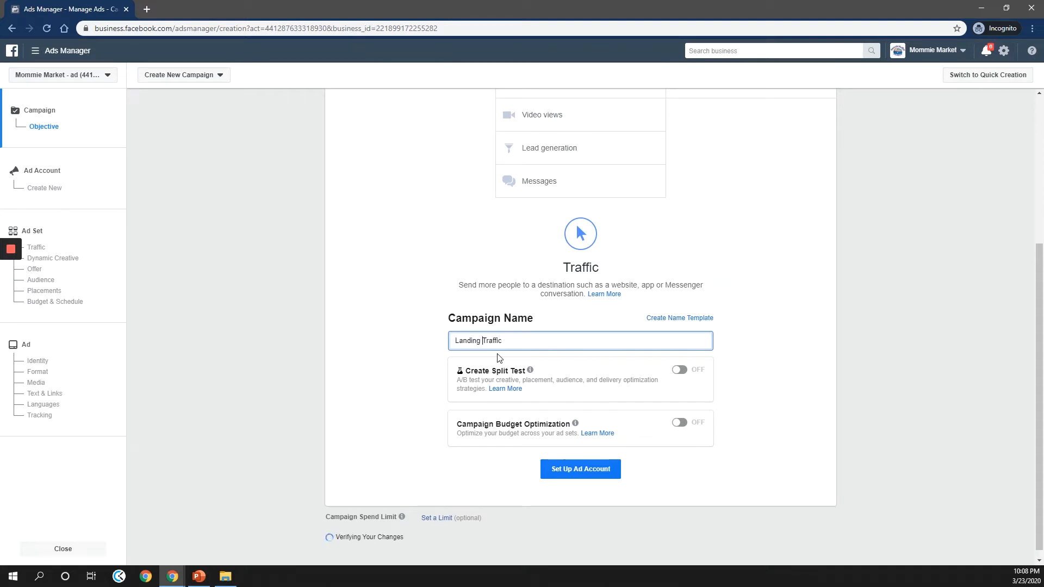
text( -)
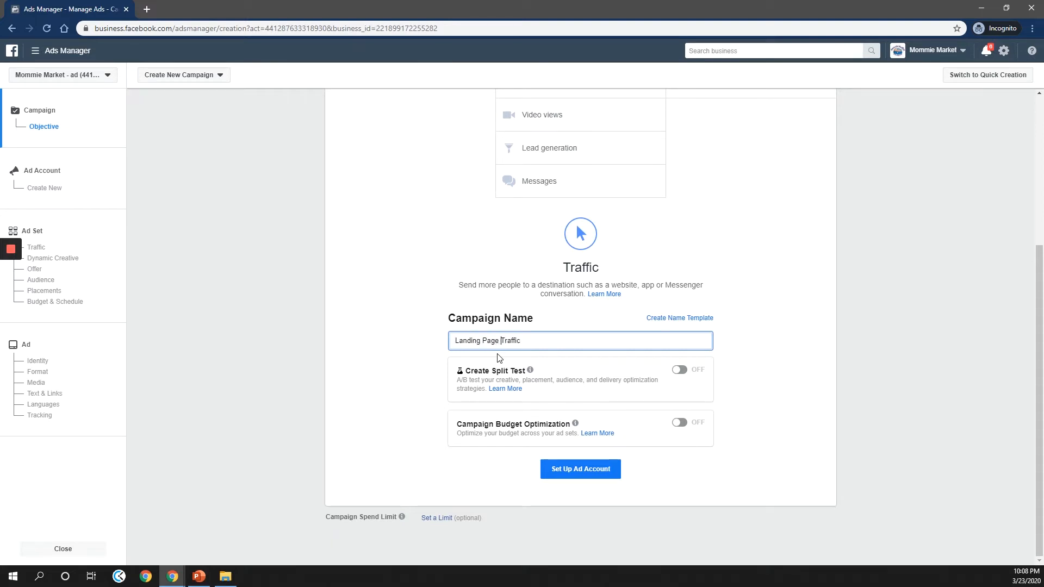
click(456, 341)
text(Shop)
Proceed to the ad account setup and accept its country, currency and time zone to reach the ad set settings
scroll(523, 510, up, 5)
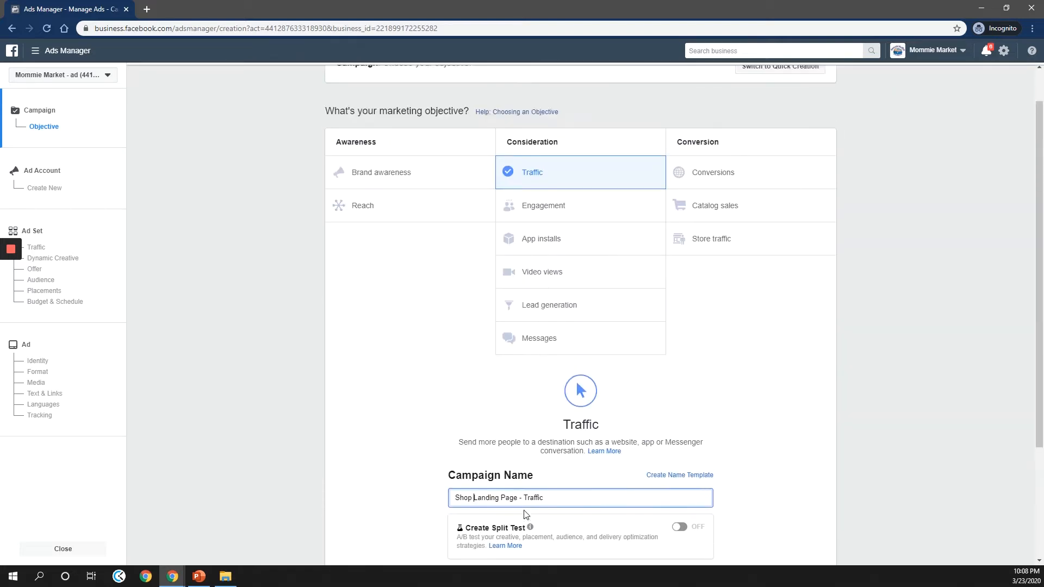
scroll(541, 463, down, 5)
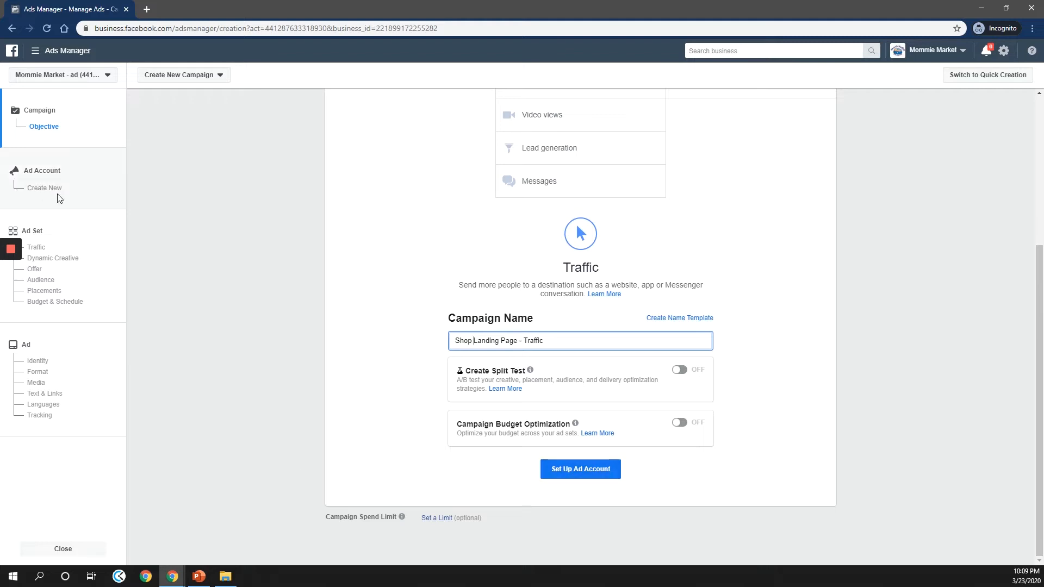
scroll(449, 433, up, 2)
scroll(461, 442, down, 2)
click(573, 473)
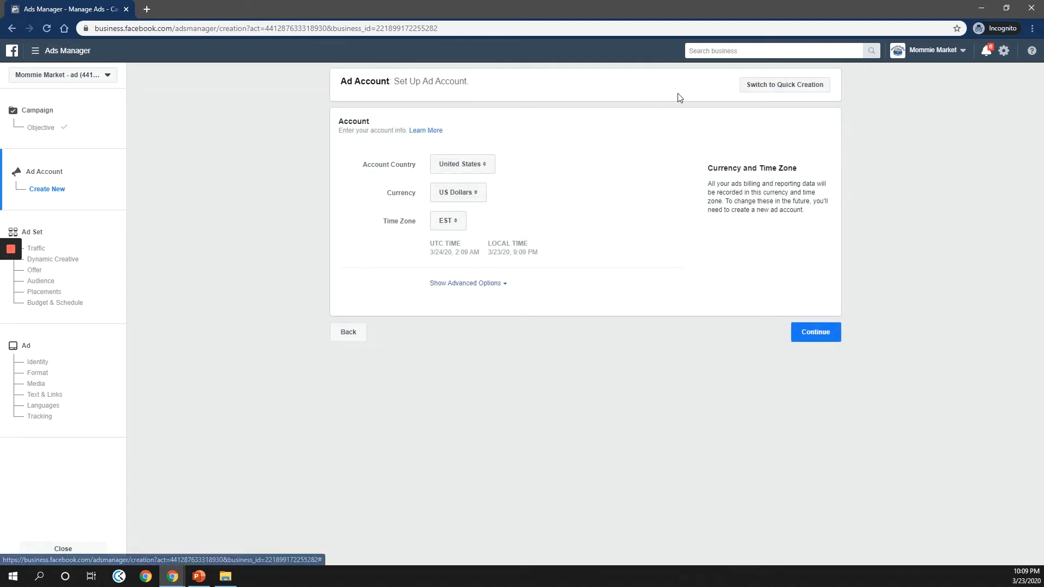
click(755, 87)
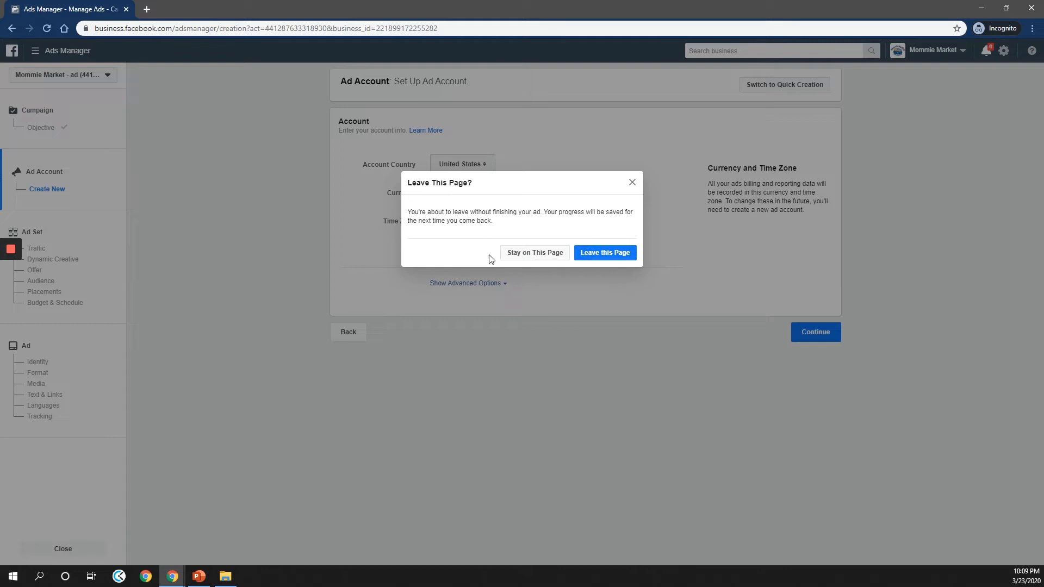
click(528, 254)
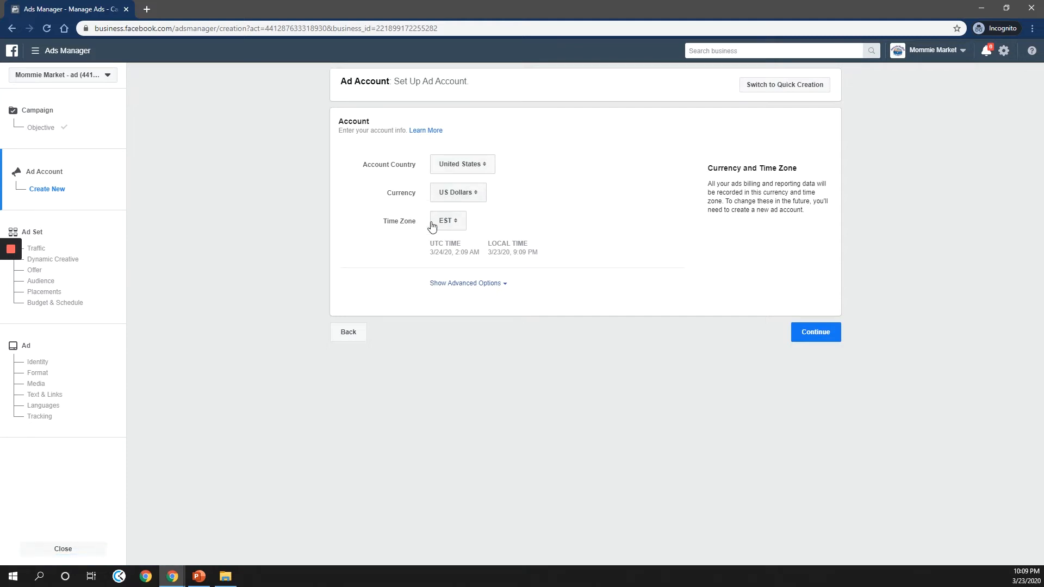
click(809, 334)
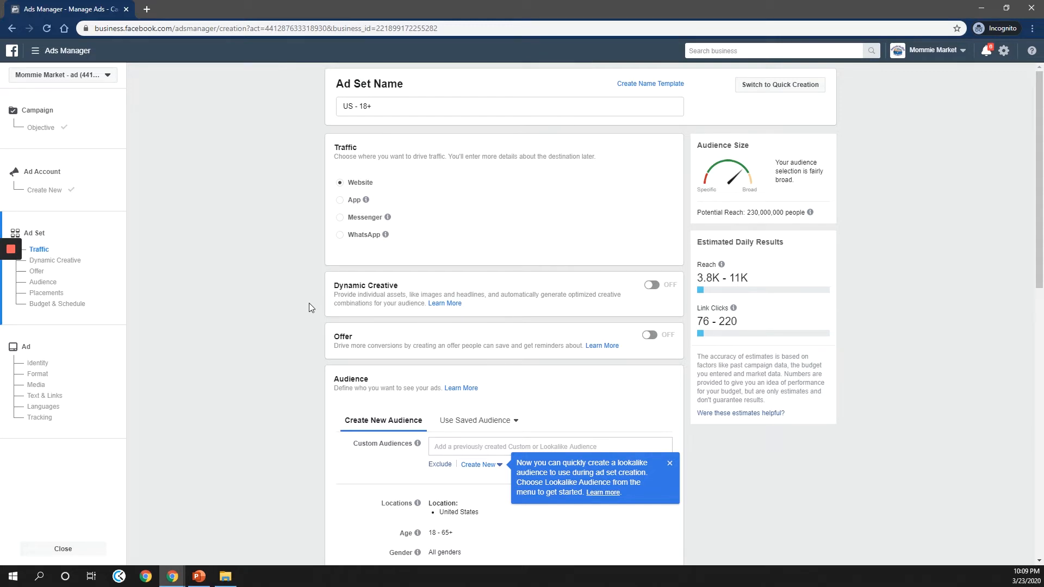
Look through the ad set settings and dismiss the lookalike audience tip in the Audience section
scroll(381, 307, down, 4)
scroll(391, 308, down, 7)
scroll(391, 308, up, 11)
scroll(392, 369, down, 2)
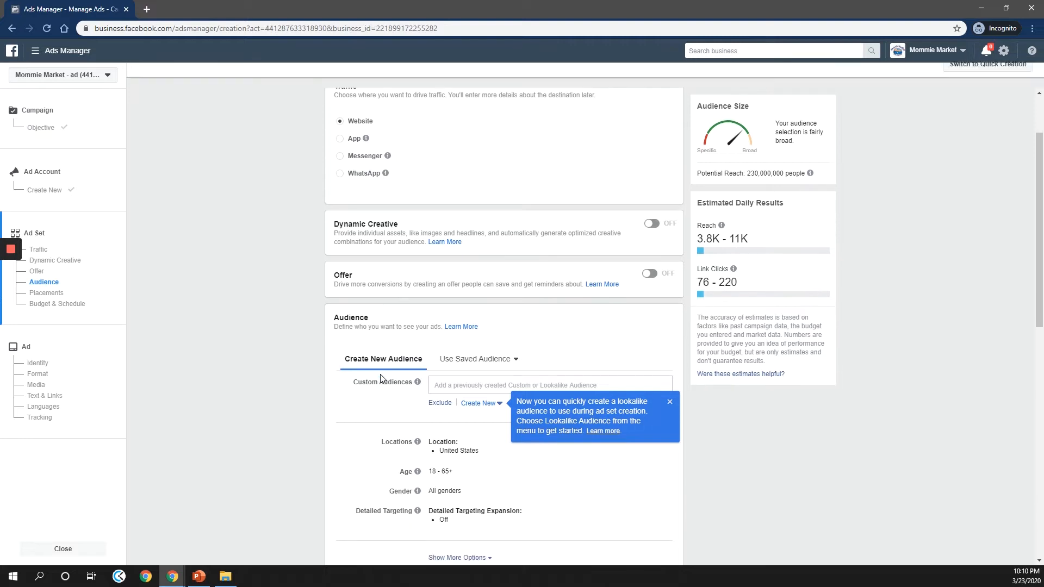
scroll(294, 425, down, 2)
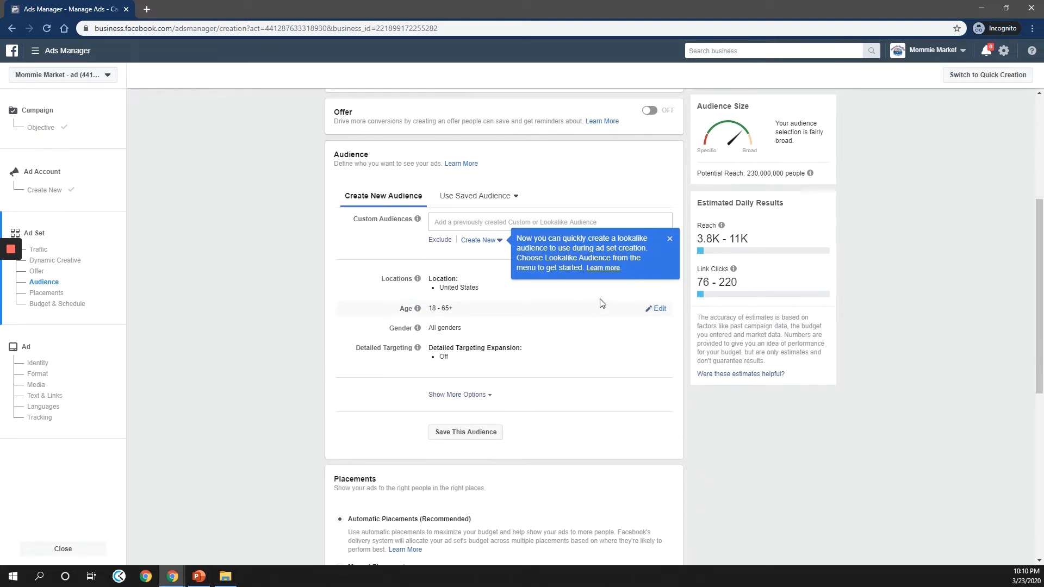
click(669, 241)
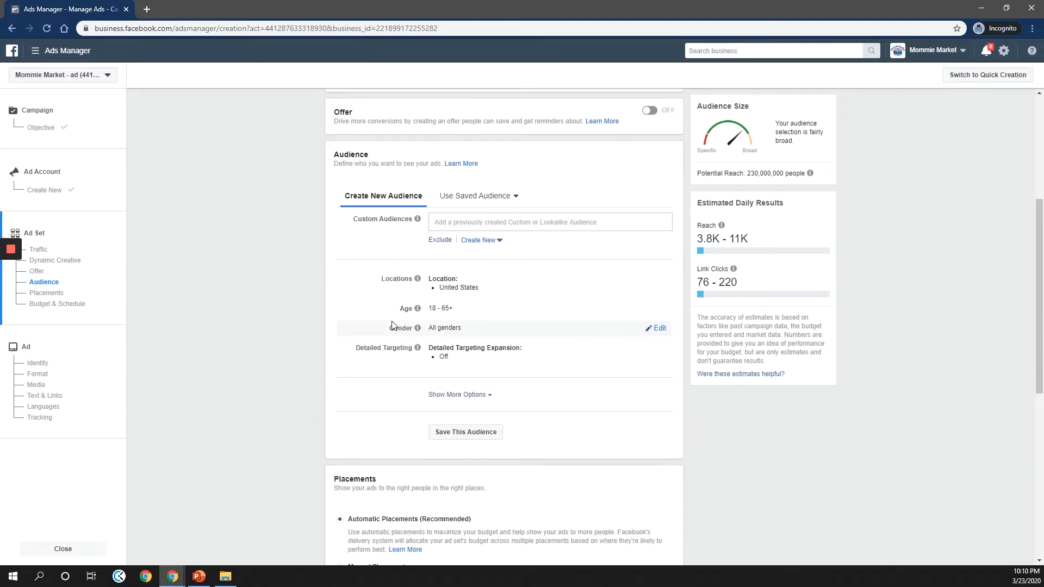
Edit the audience's locations to target "People living in this location"
scroll(393, 329, down, 1)
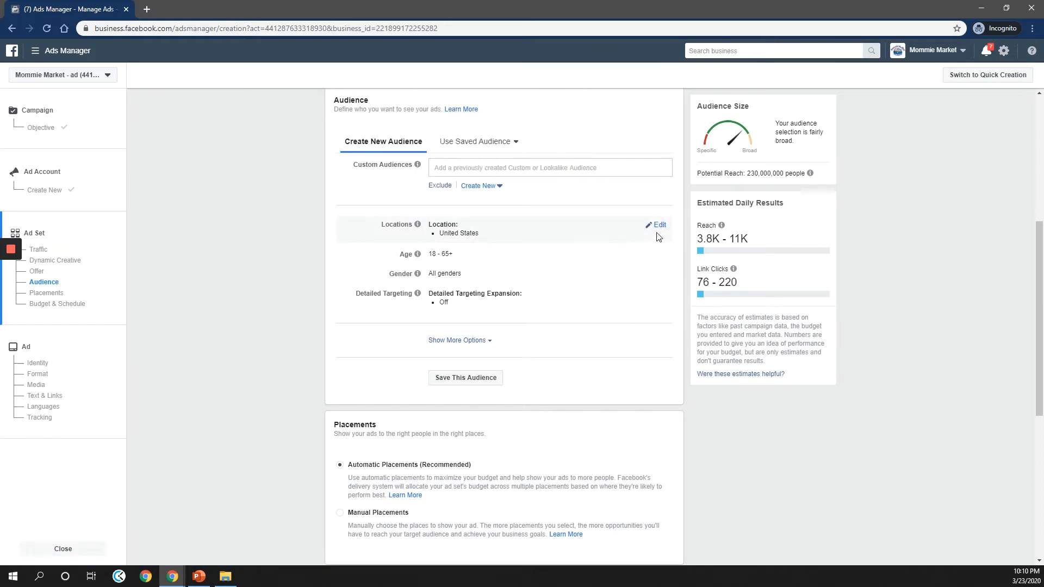
click(658, 225)
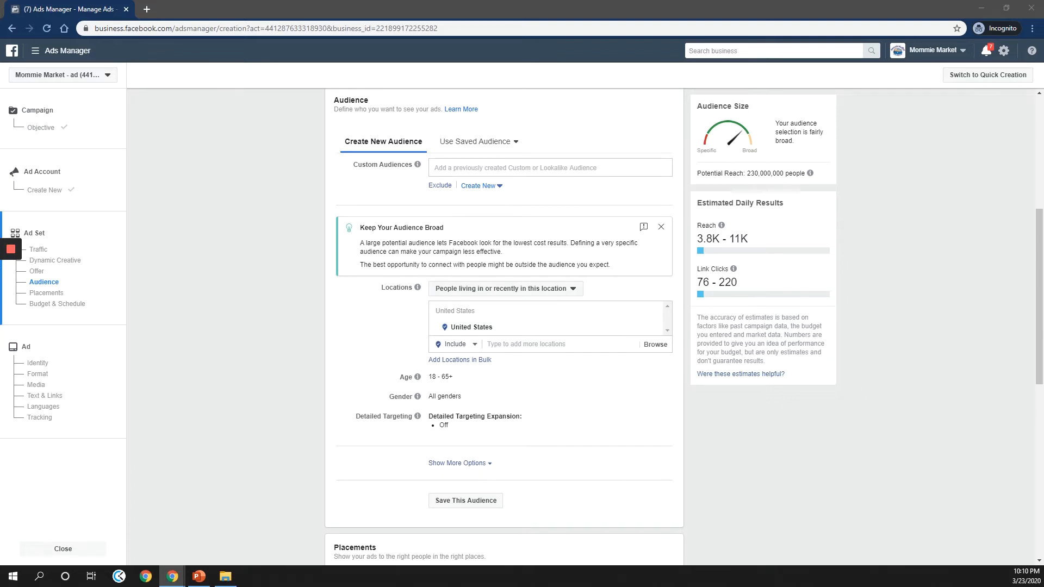
mouse_move(10, 250)
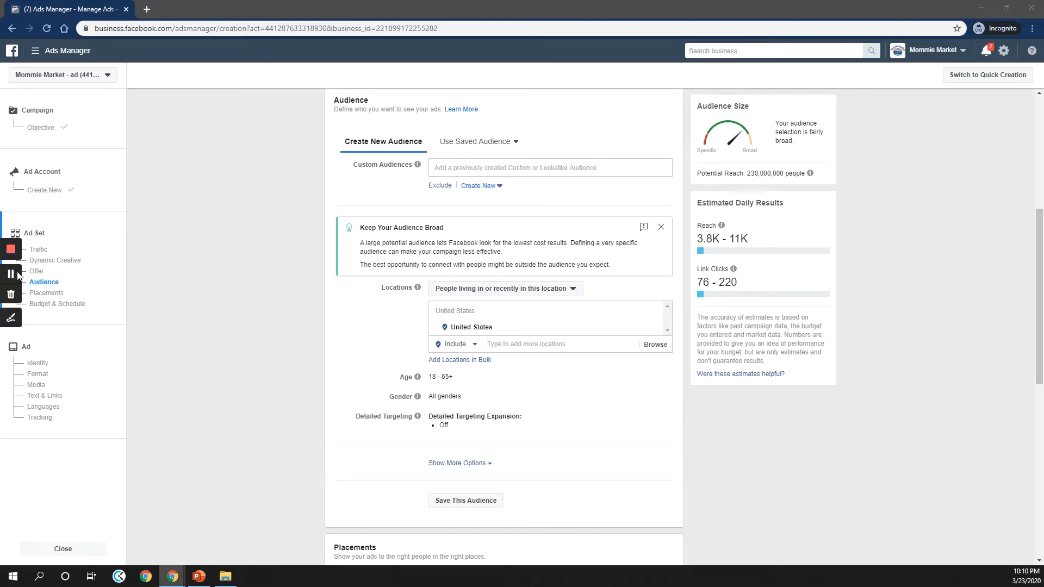
mouse_move(409, 299)
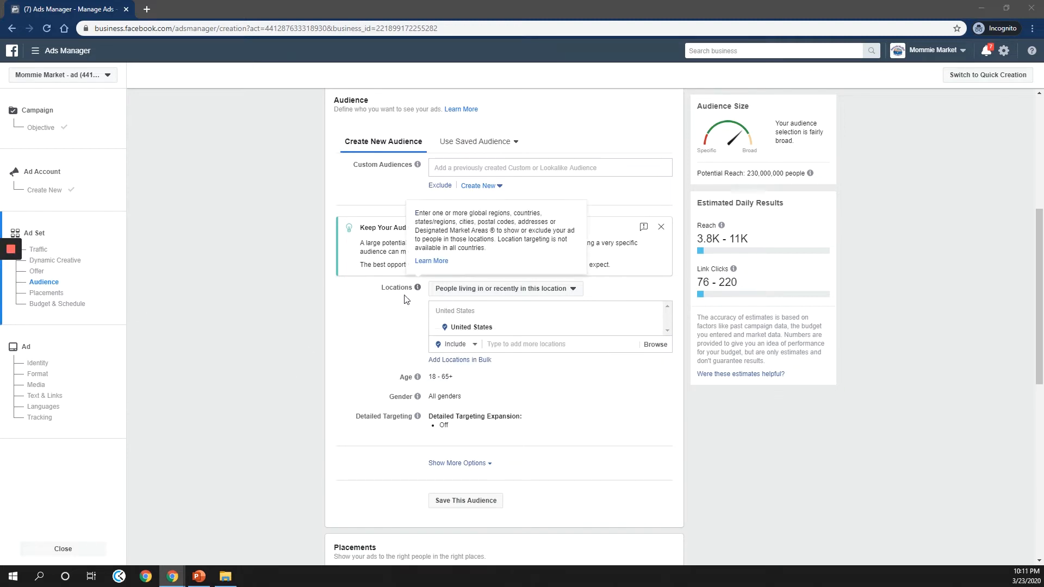
click(448, 294)
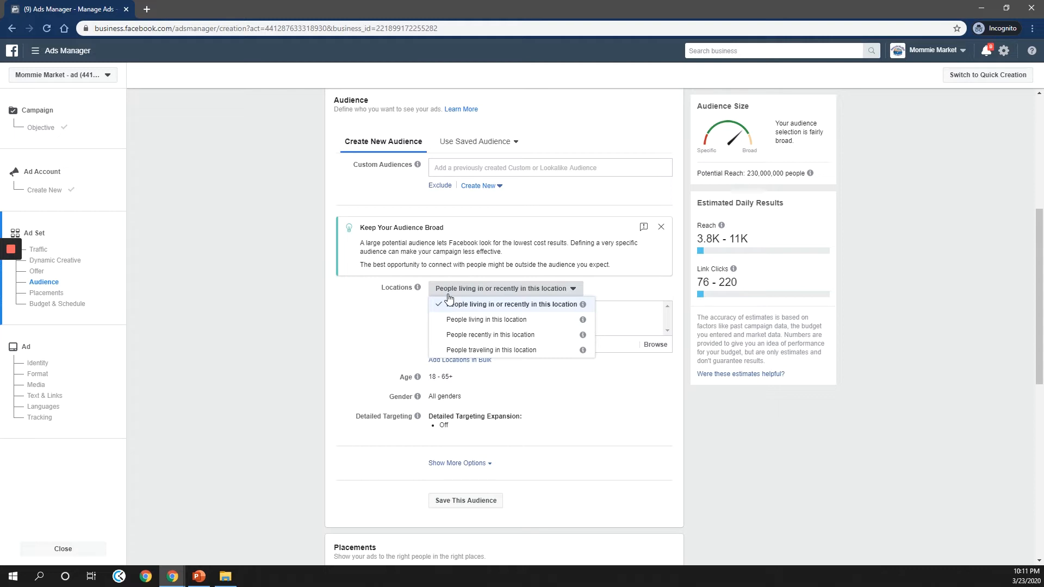
click(463, 321)
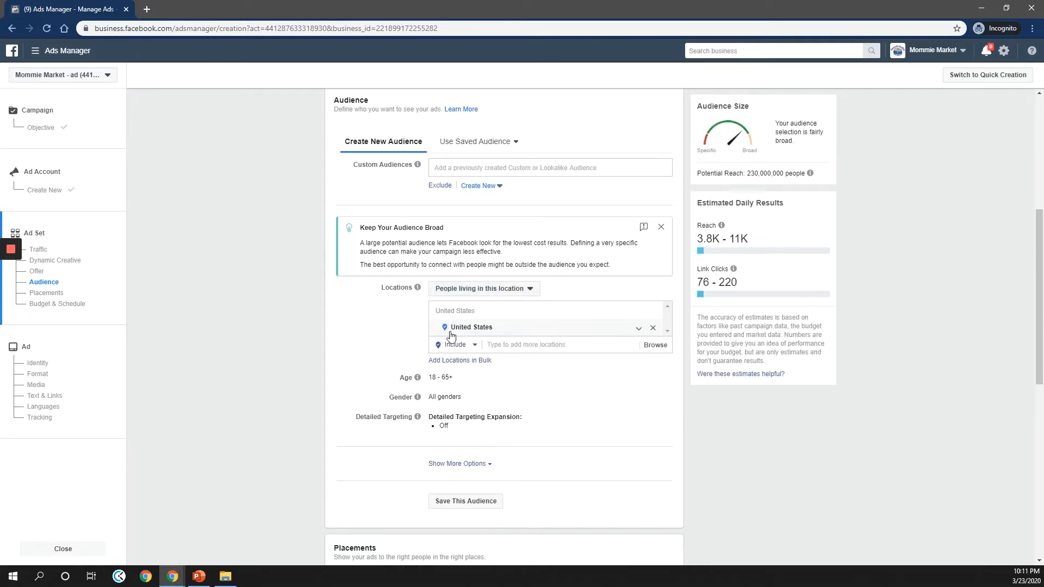
click(460, 291)
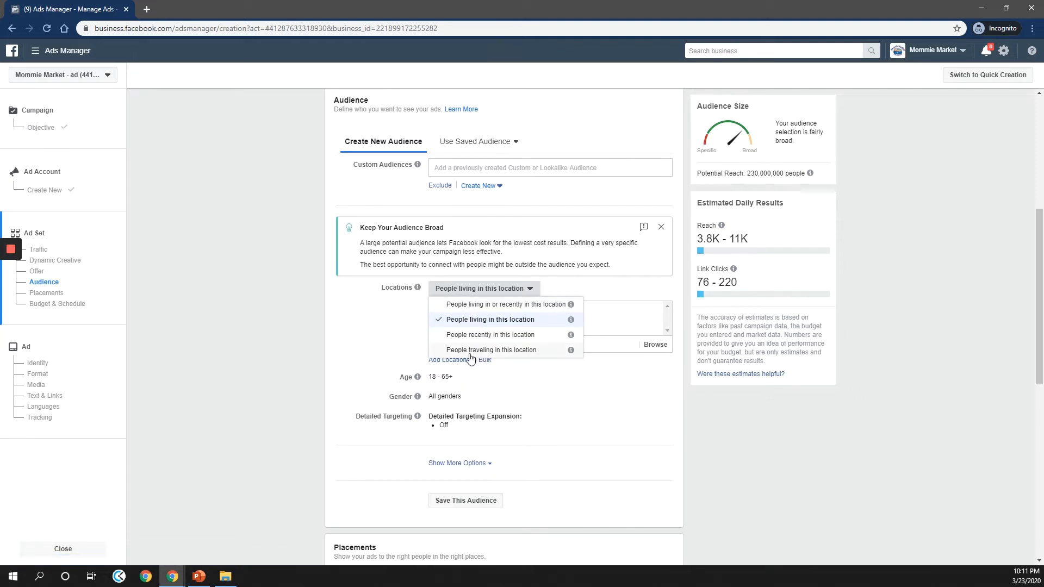
click(470, 321)
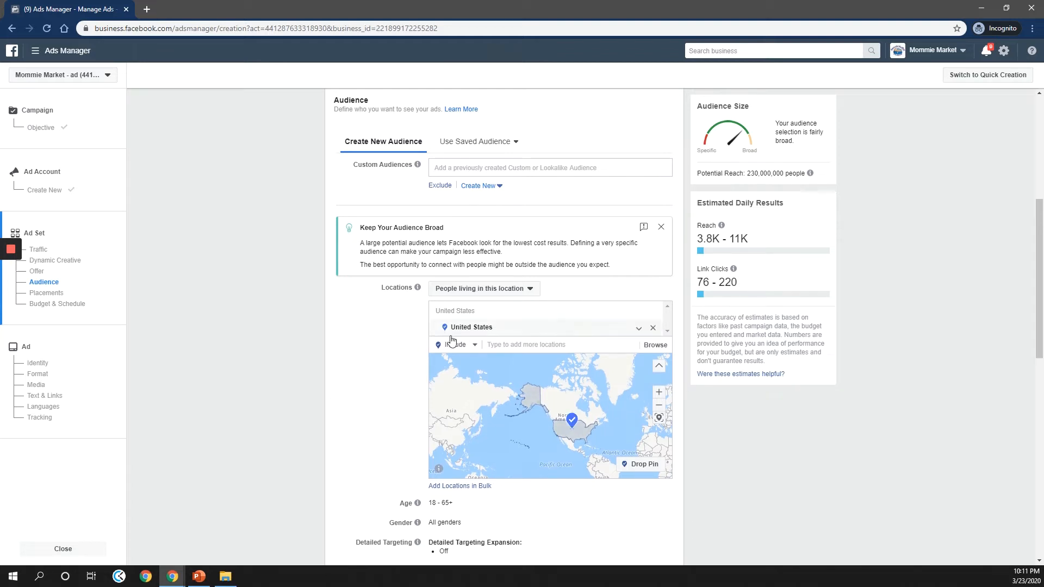
Target Nashville, Tennessee, United States as the audience location and set its radius to 50 miles
click(516, 343)
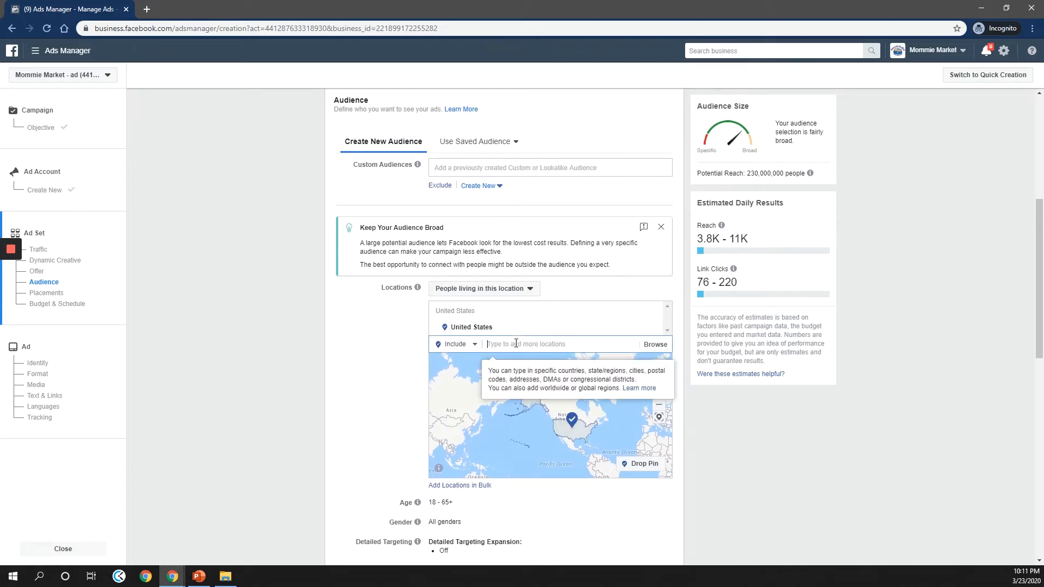
text(Nashville, Te)
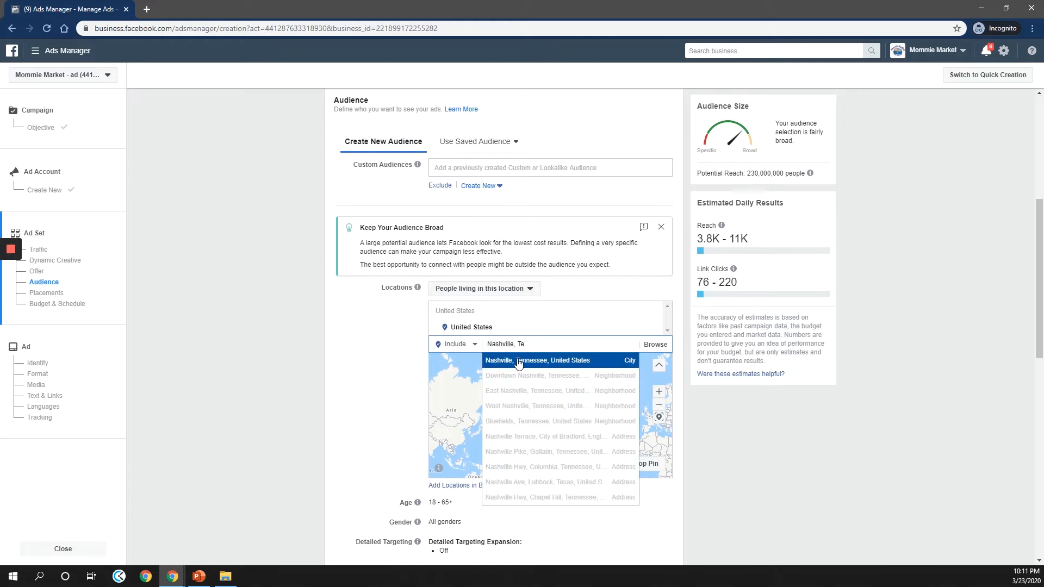
click(517, 361)
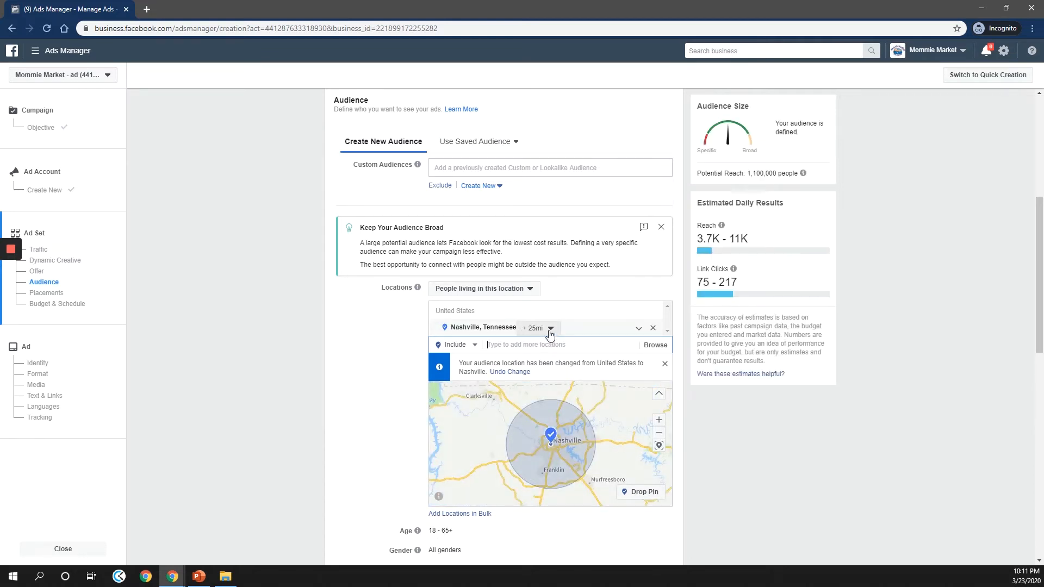
click(550, 328)
drag(554, 395, 580, 396)
click(564, 408)
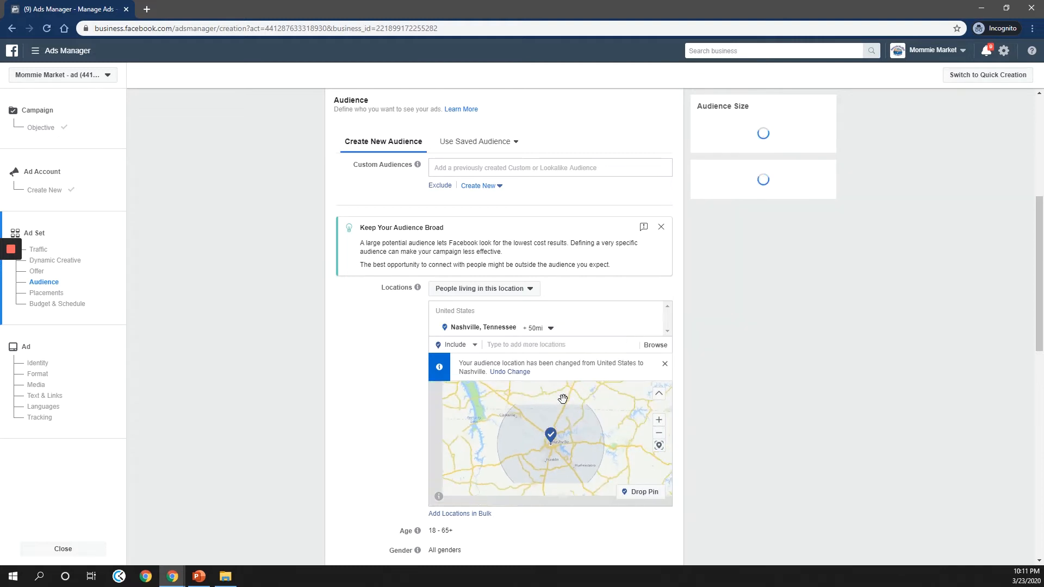
double_click(384, 358)
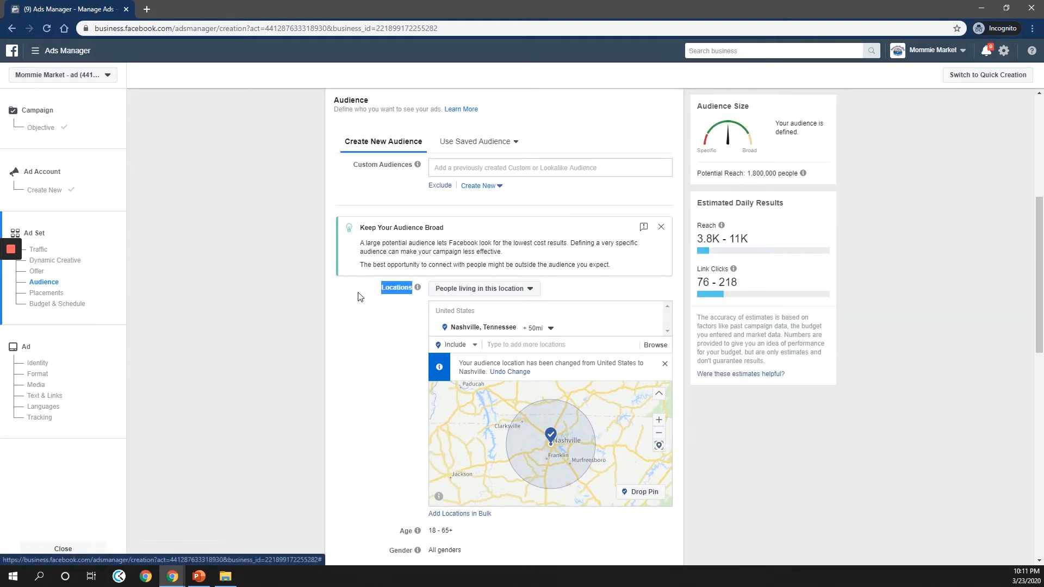
Browse the location categories available for the audience and close the list without choosing one
click(381, 323)
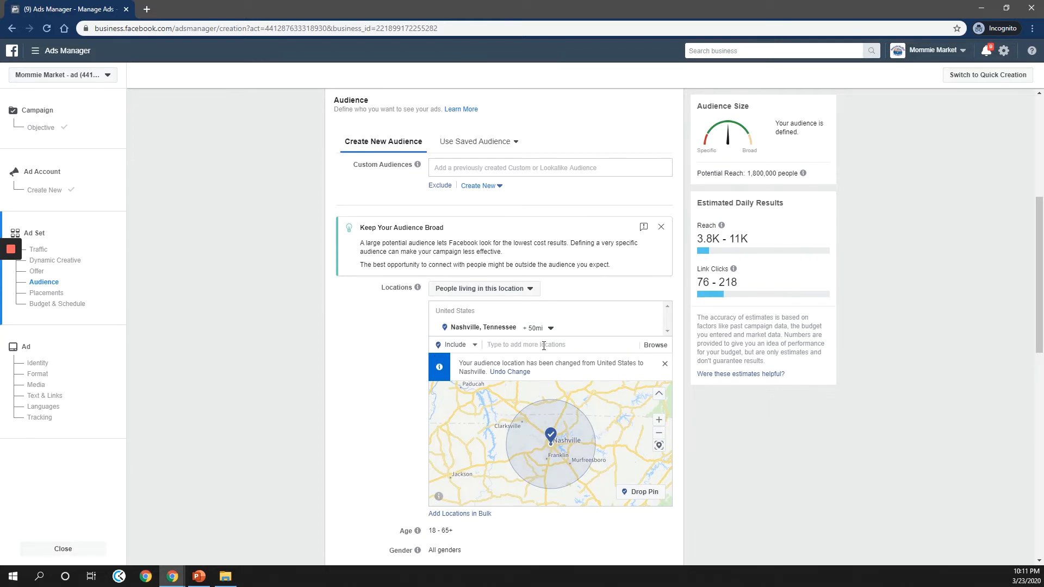
click(653, 348)
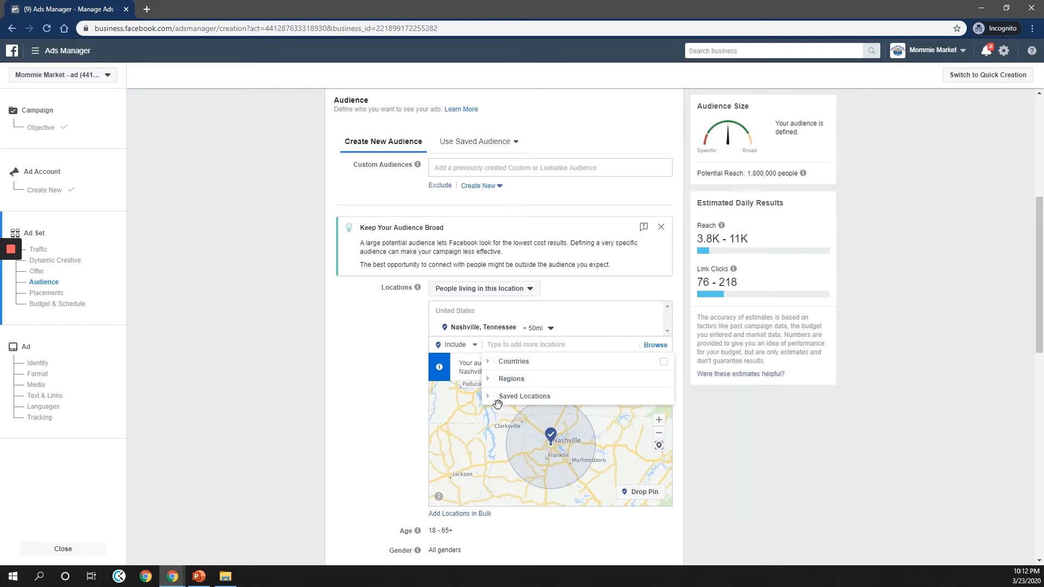
click(379, 407)
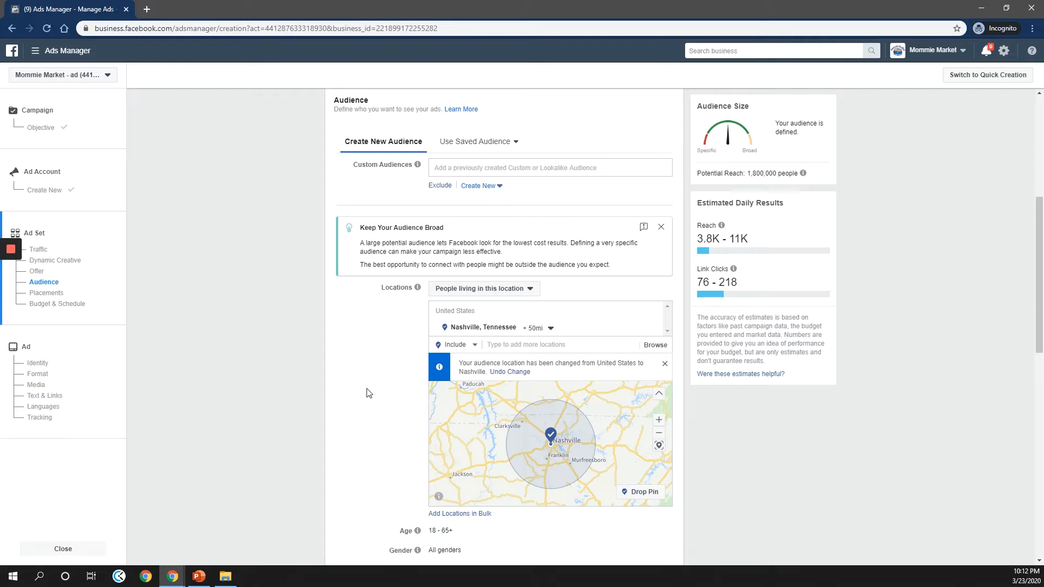
Set the audience's age range to 25 - 34
scroll(366, 403, down, 2)
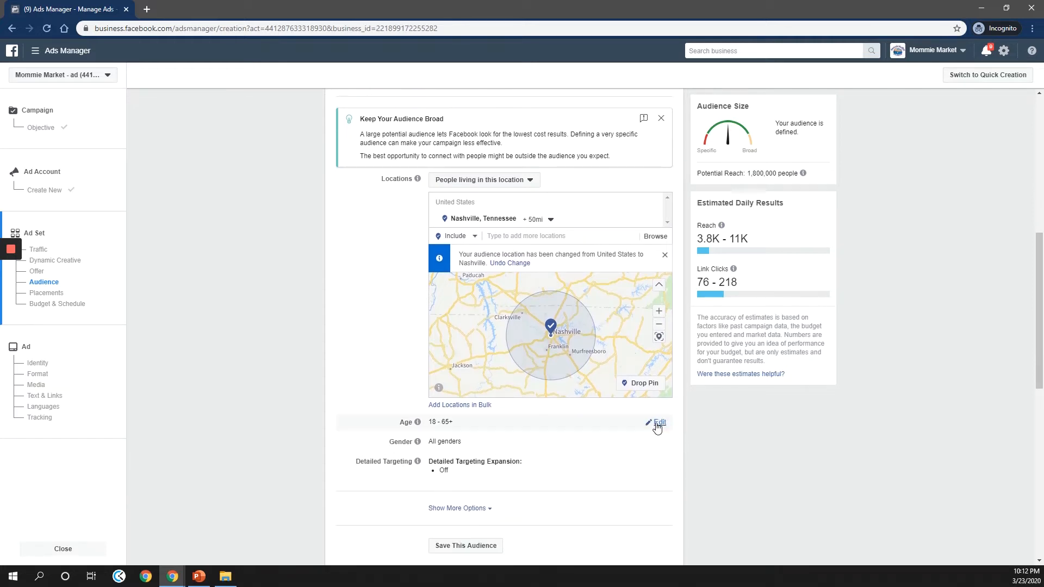
click(658, 424)
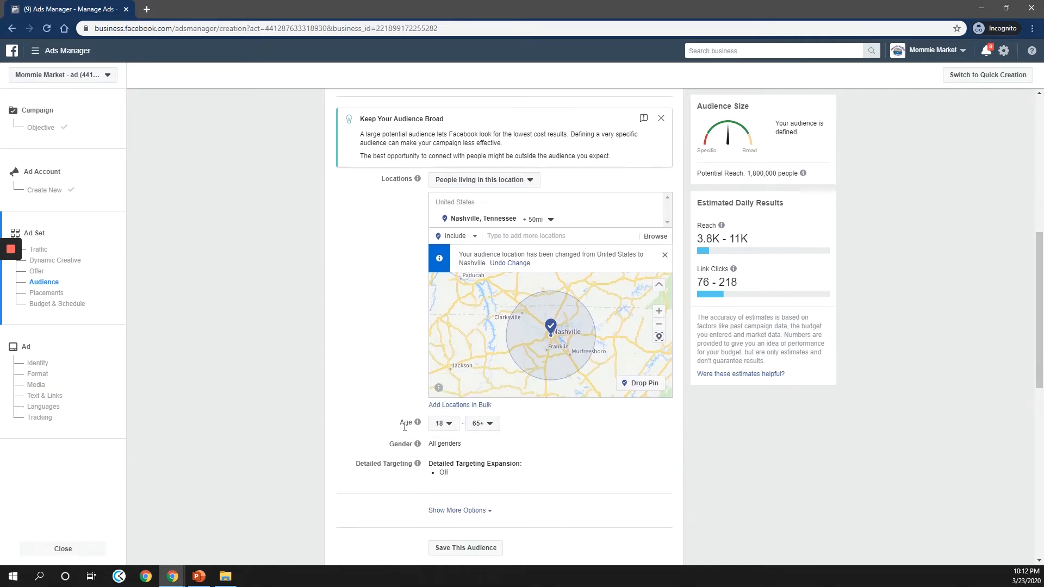
click(441, 423)
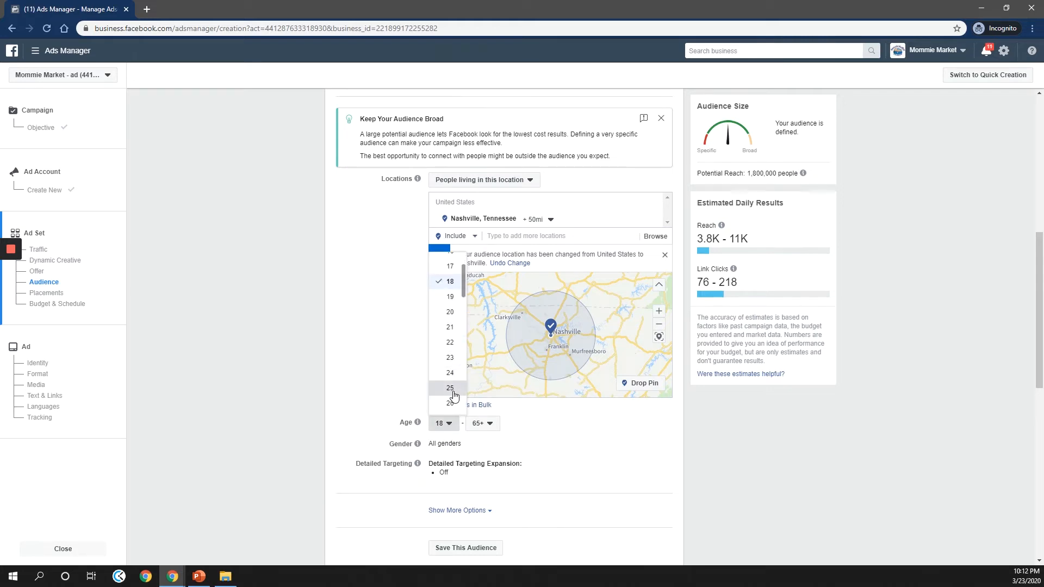
click(451, 388)
click(494, 430)
scroll(491, 340, up, 5)
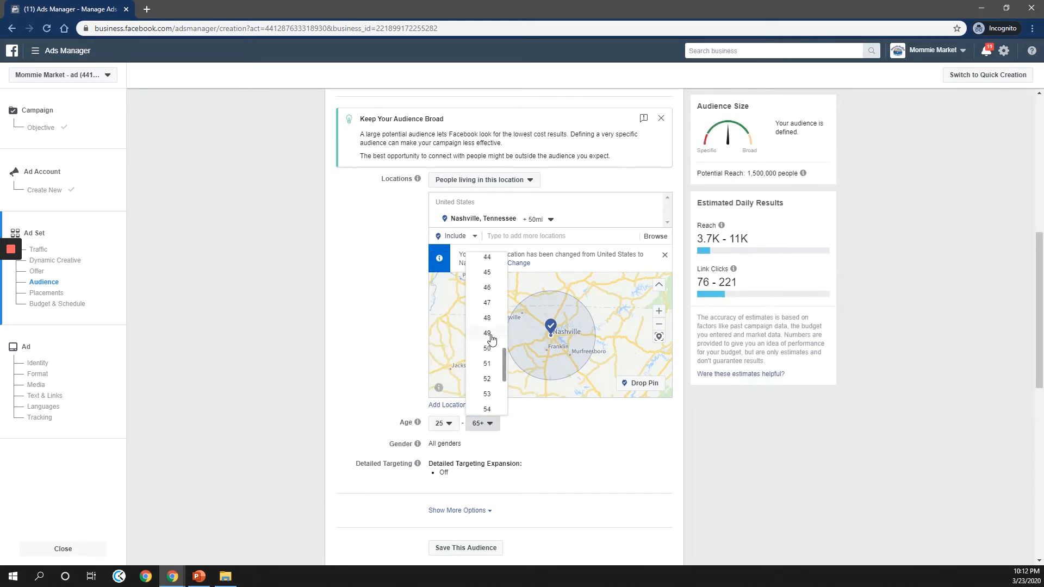
click(487, 317)
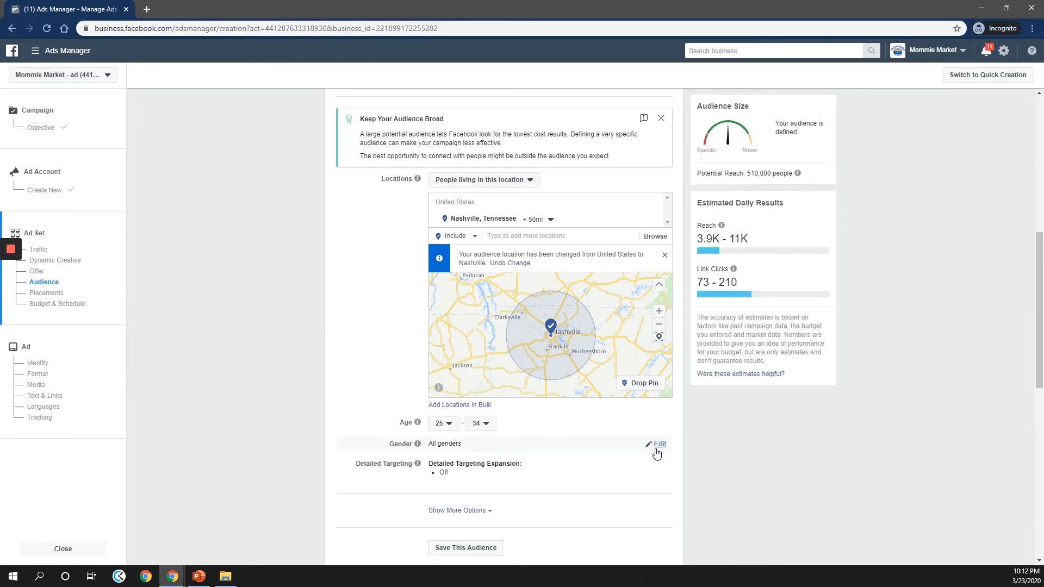
Edit the audience's gender setting to target Women only
click(659, 444)
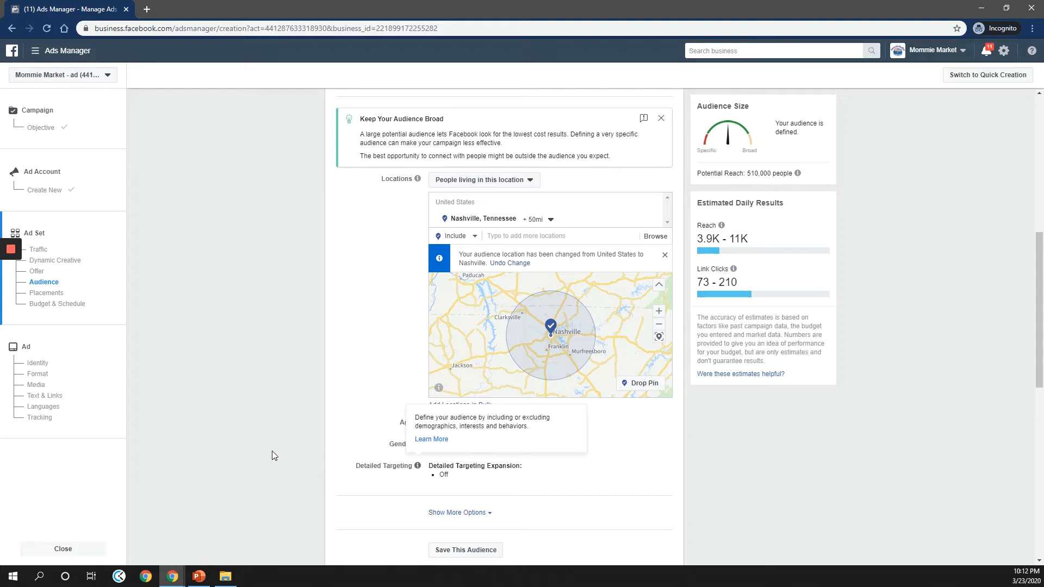
scroll(508, 459, down, 3)
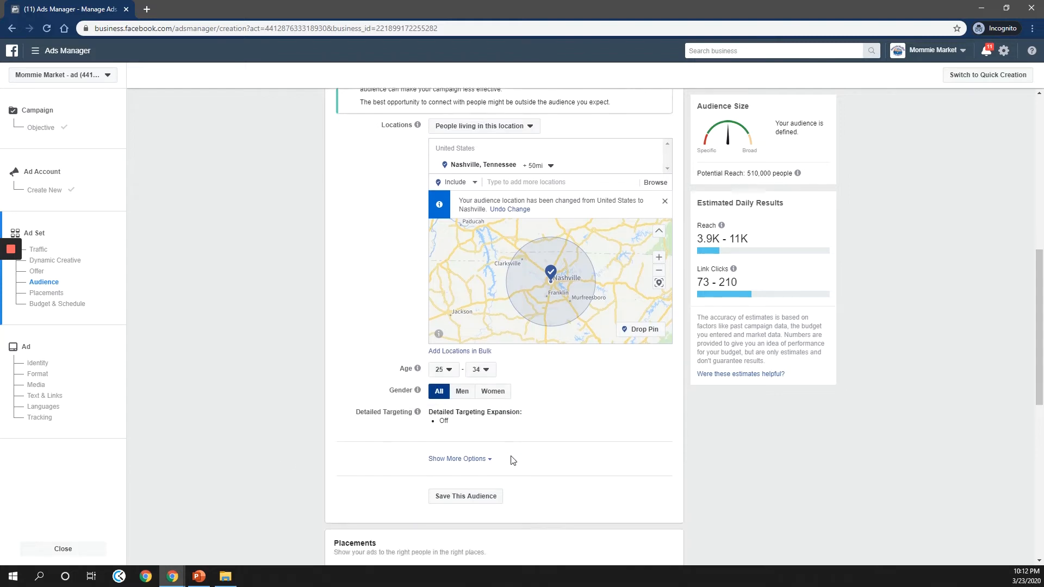
scroll(503, 461, up, 1)
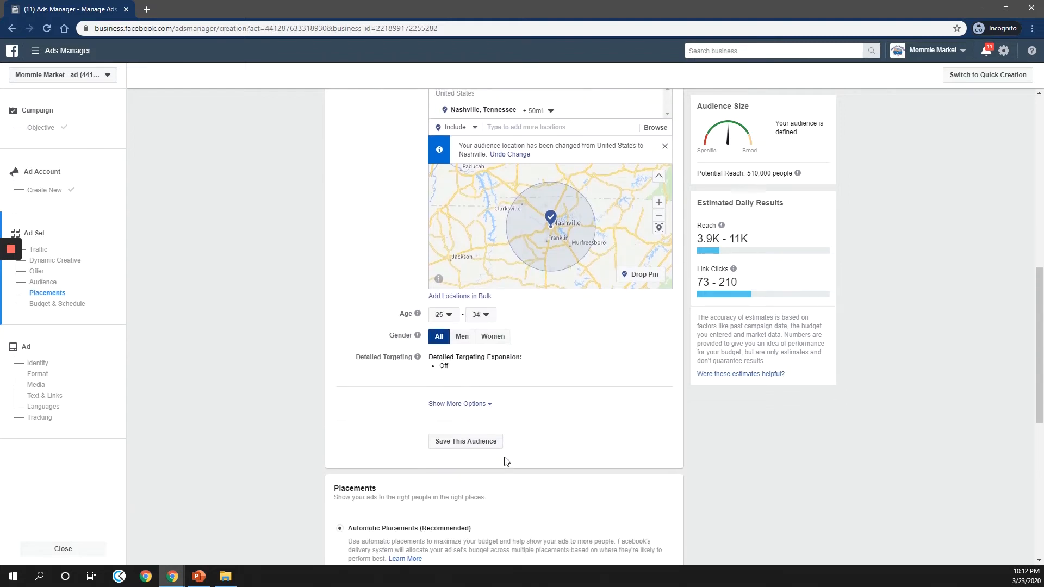
click(488, 338)
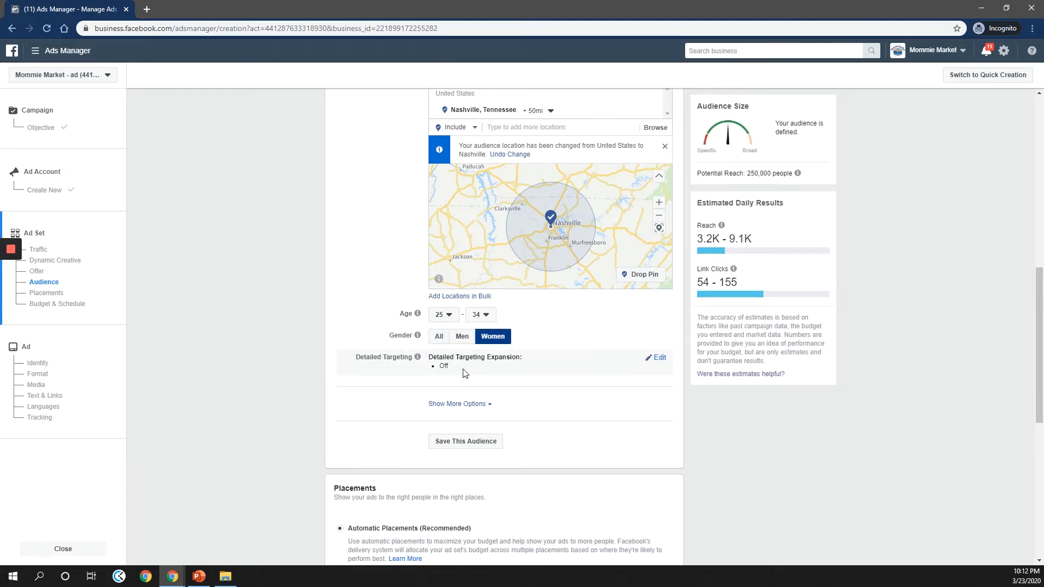
Open the Detailed Targeting settings for editing and look over the audience's location, age and gender choices
click(659, 358)
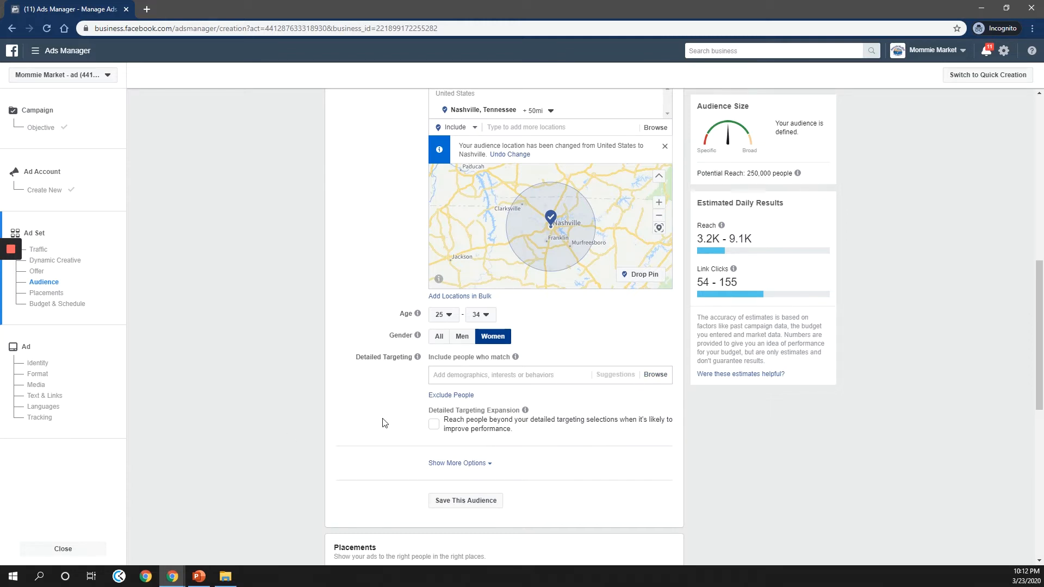
scroll(462, 377, down, 1)
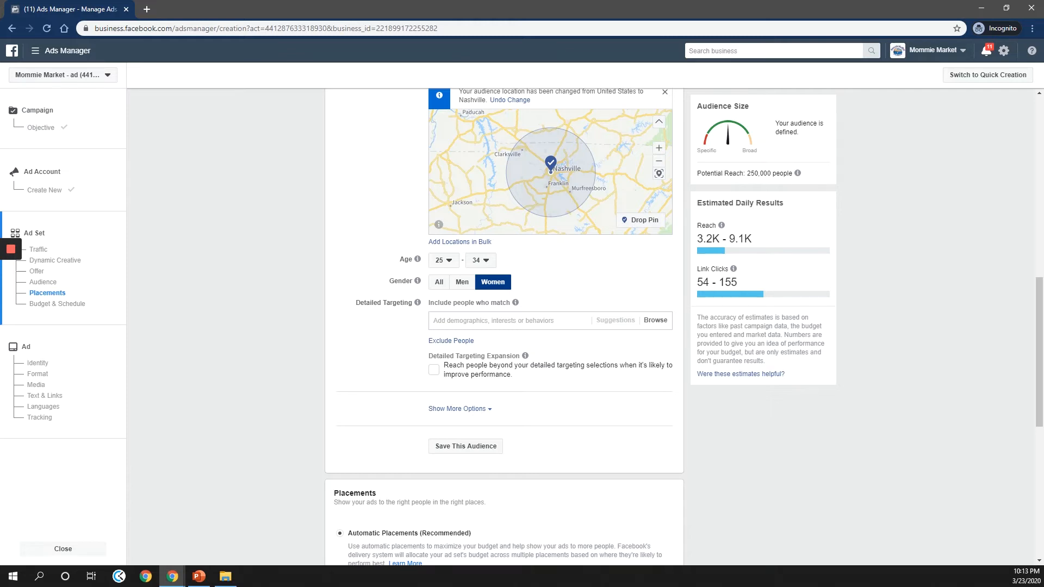
mouse_move(12, 280)
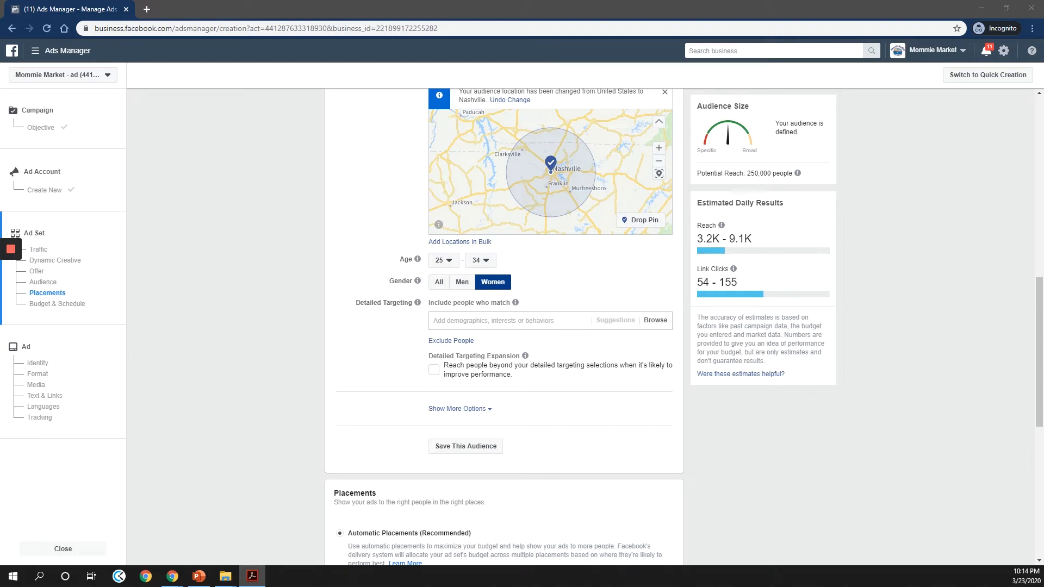
scroll(405, 427, up, 1)
scroll(407, 428, up, 3)
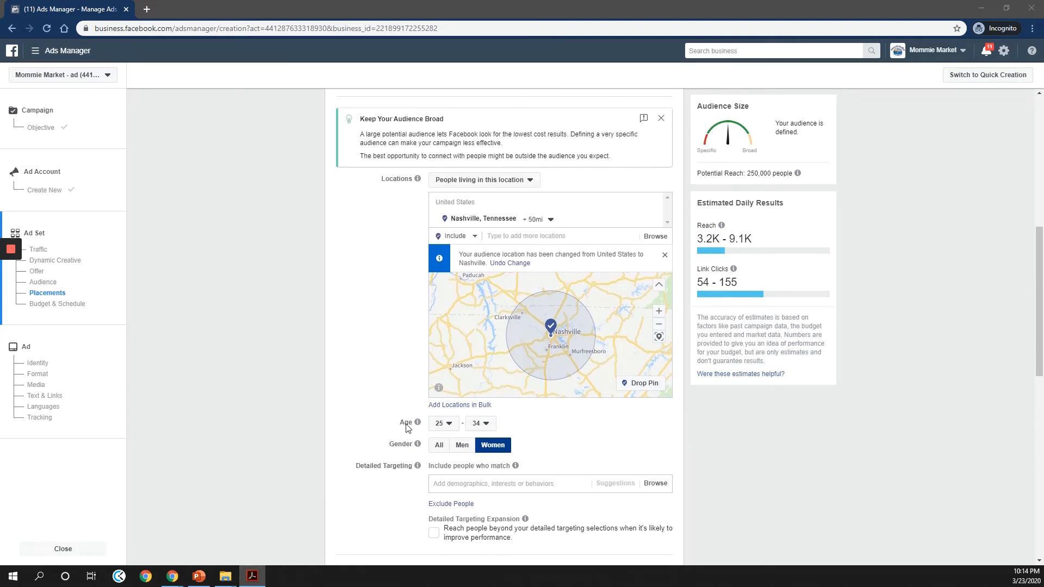
scroll(407, 428, down, 3)
scroll(406, 428, up, 1)
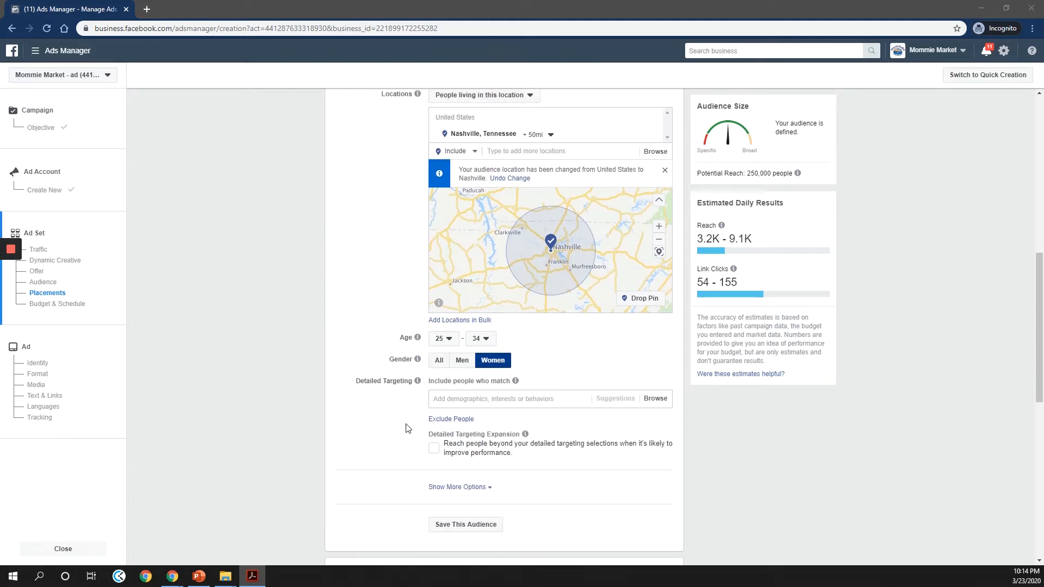
scroll(406, 428, down, 1)
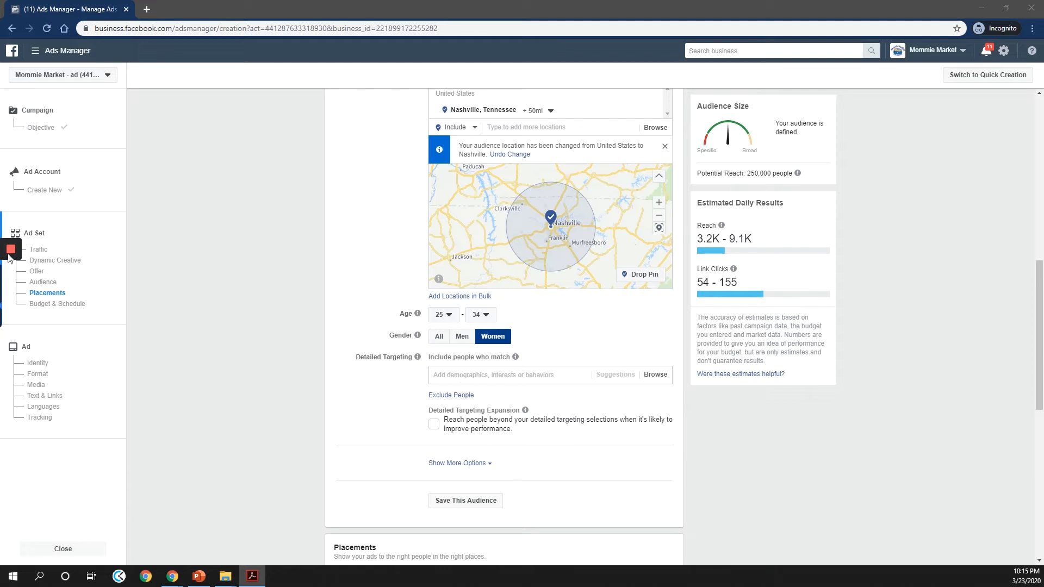
mouse_move(11, 259)
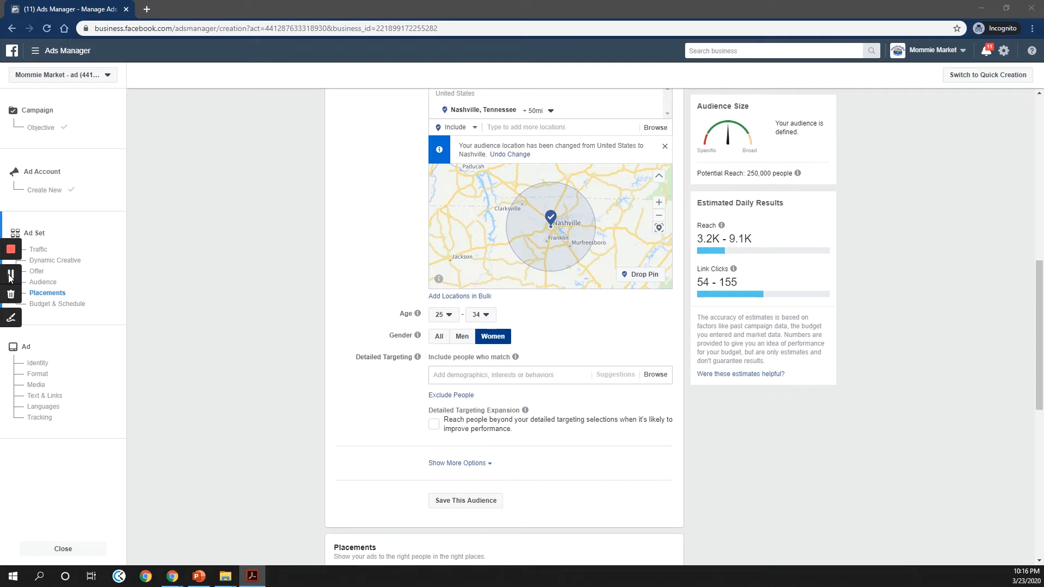
Add the interests "What to Expect When You're Expecting" and "Motherhood" to the audience's detailed targeting
click(459, 377)
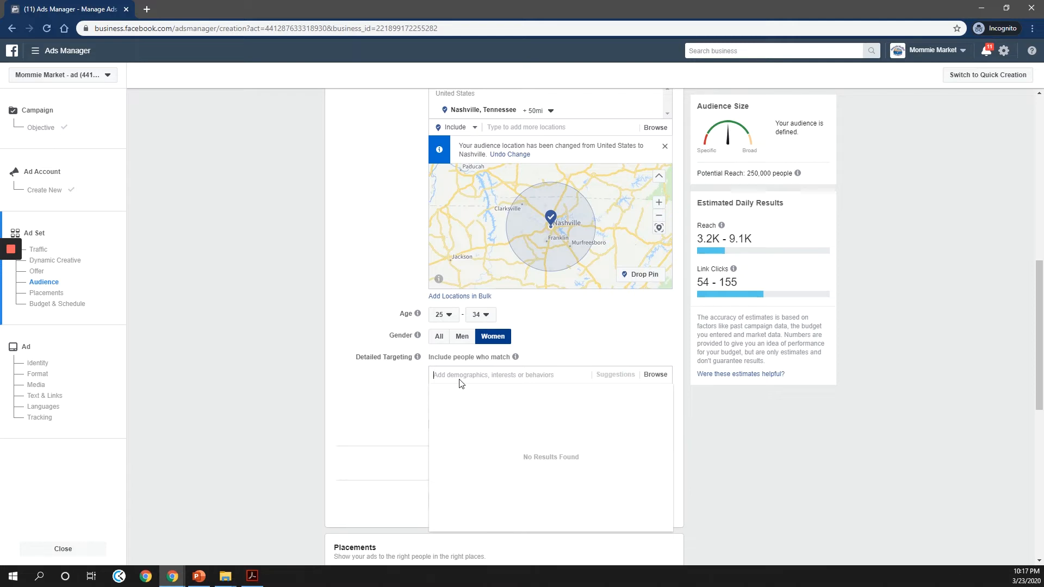
text(What to expect)
text(when)
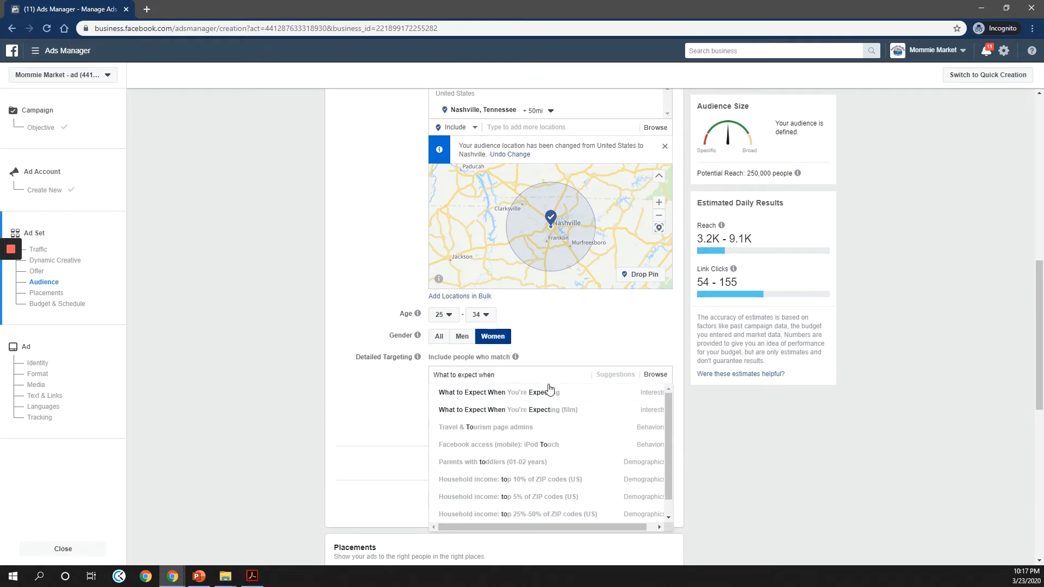
click(630, 400)
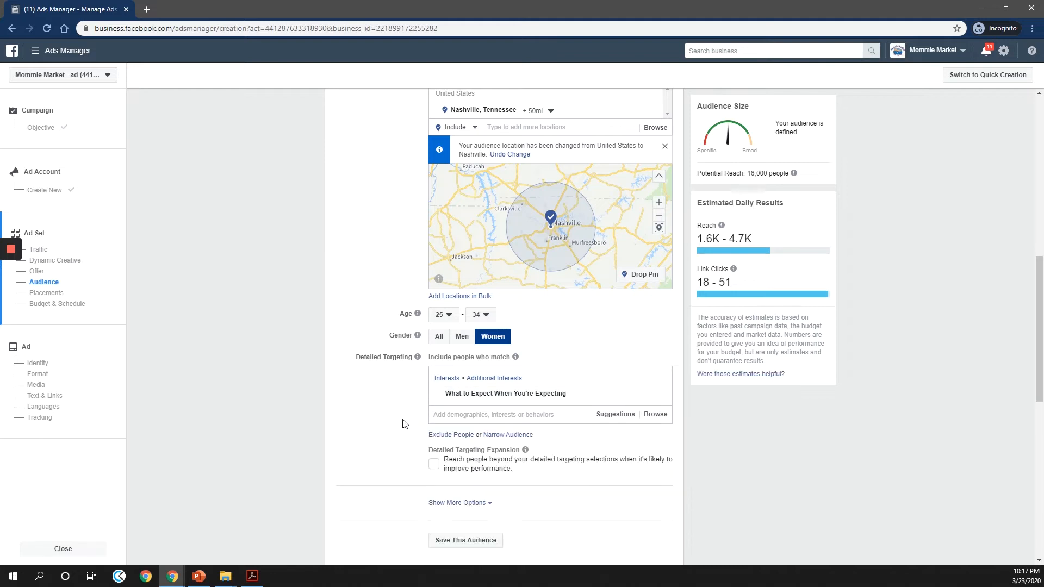
click(447, 414)
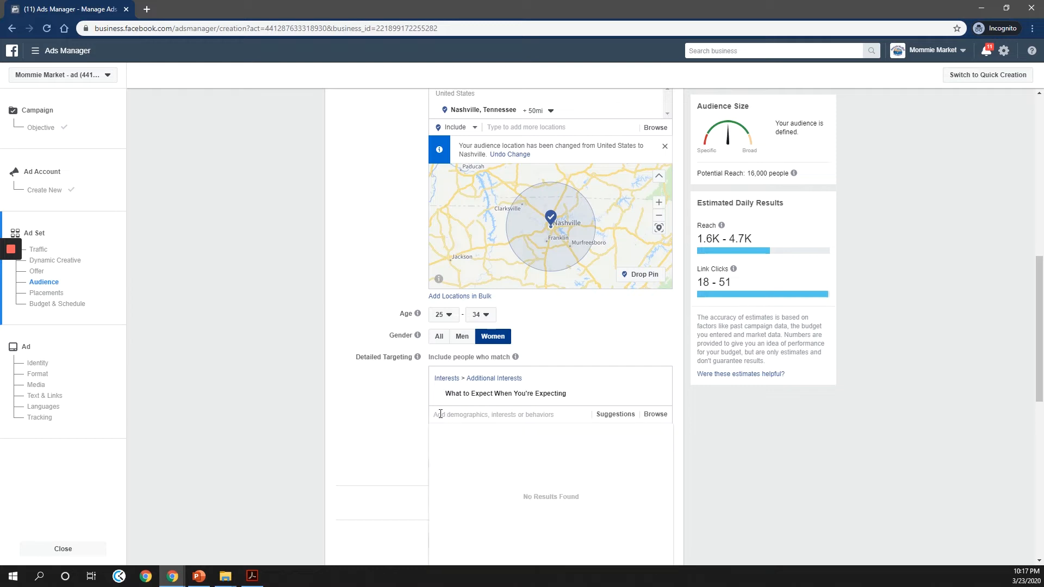
text(Mother)
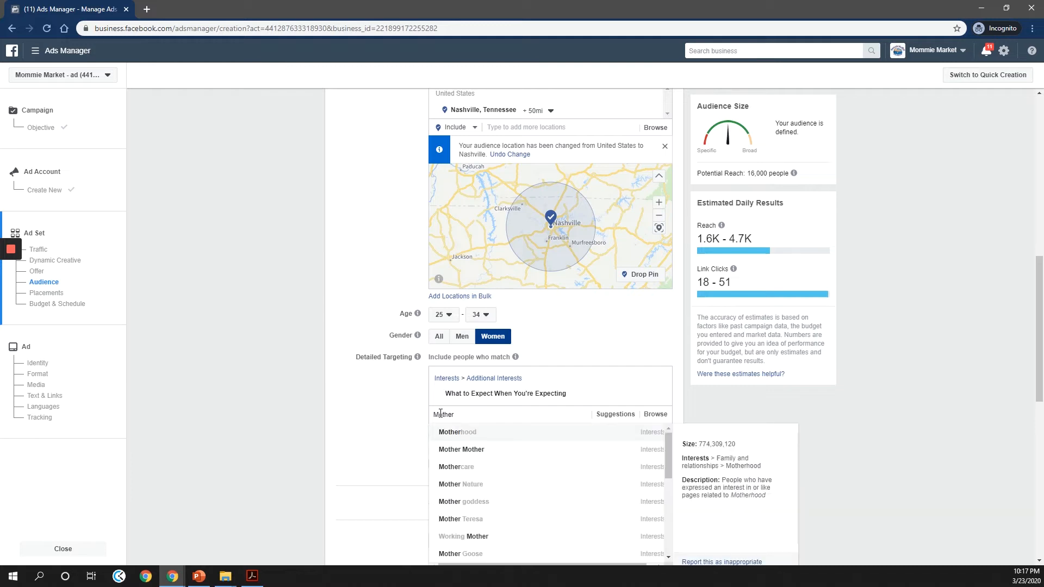
click(448, 432)
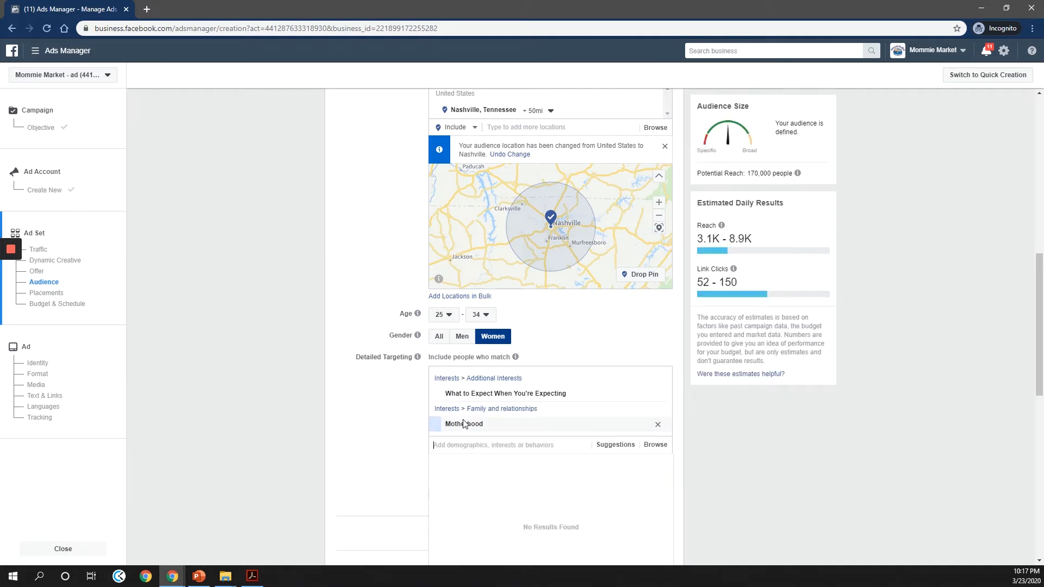
Add the interests "Coupons" and "Parenting" to the audience's detailed targeting
text(Coupons)
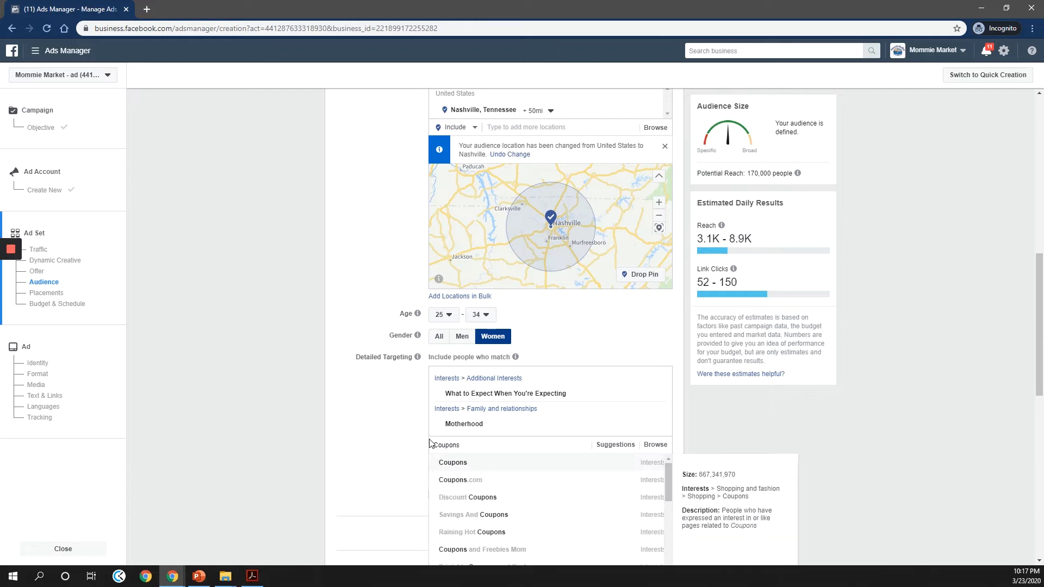
click(450, 464)
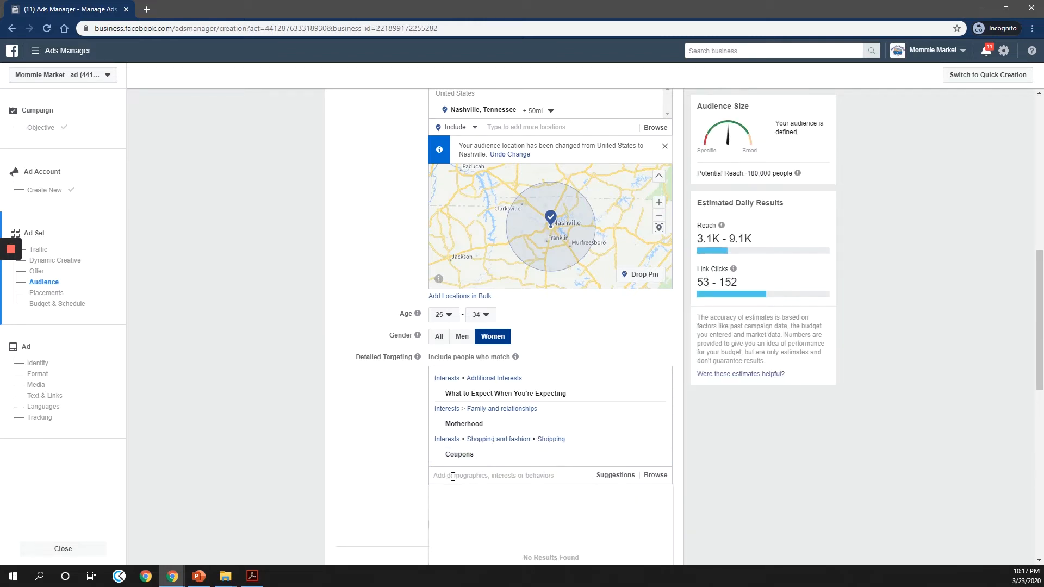
text(Parenting)
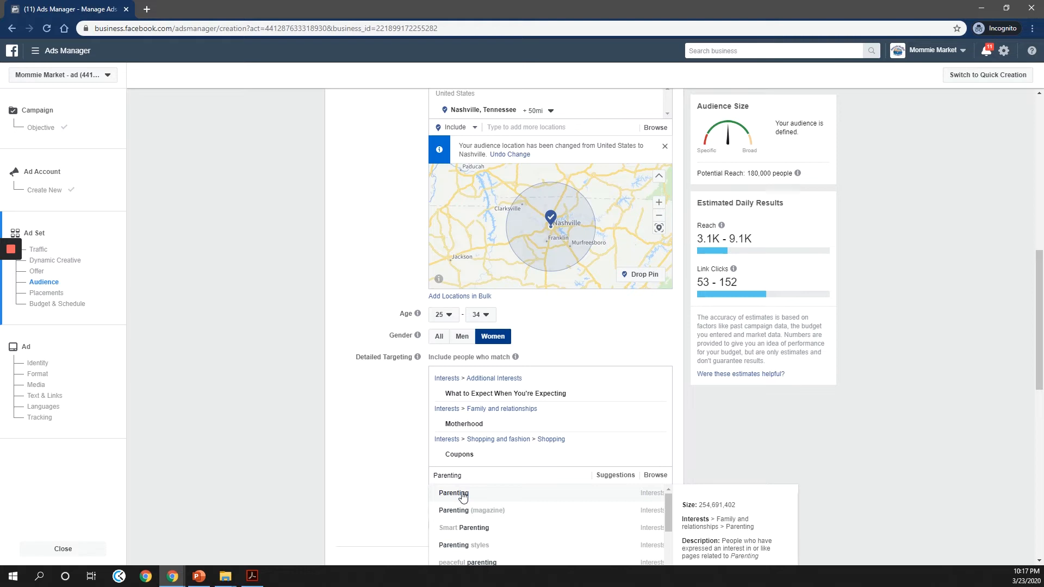
click(462, 495)
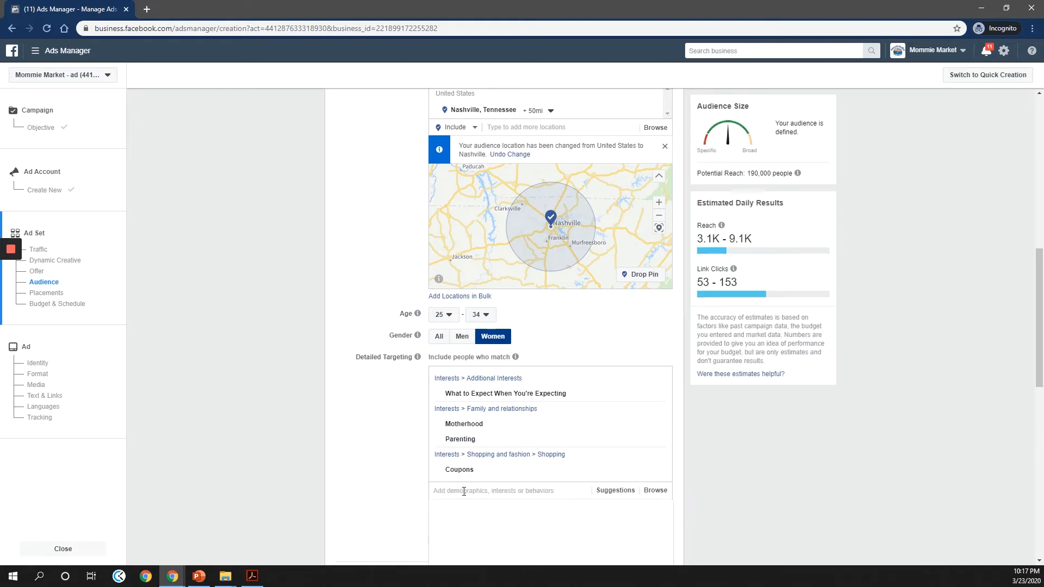
Add the interests "Online shopping" and "James Dobson" to the audience's detailed targeting
text(Online Shopping)
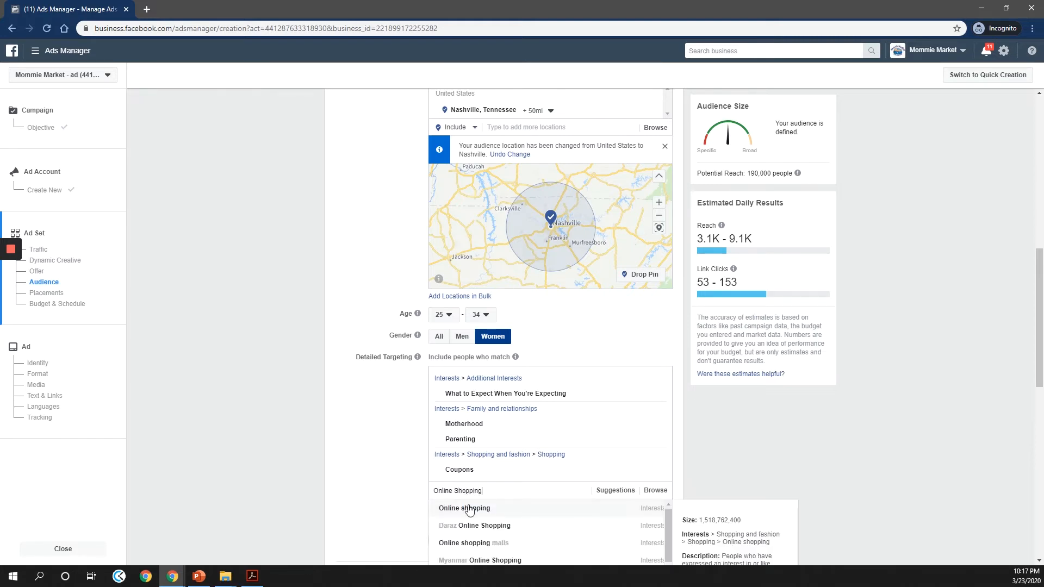
click(470, 504)
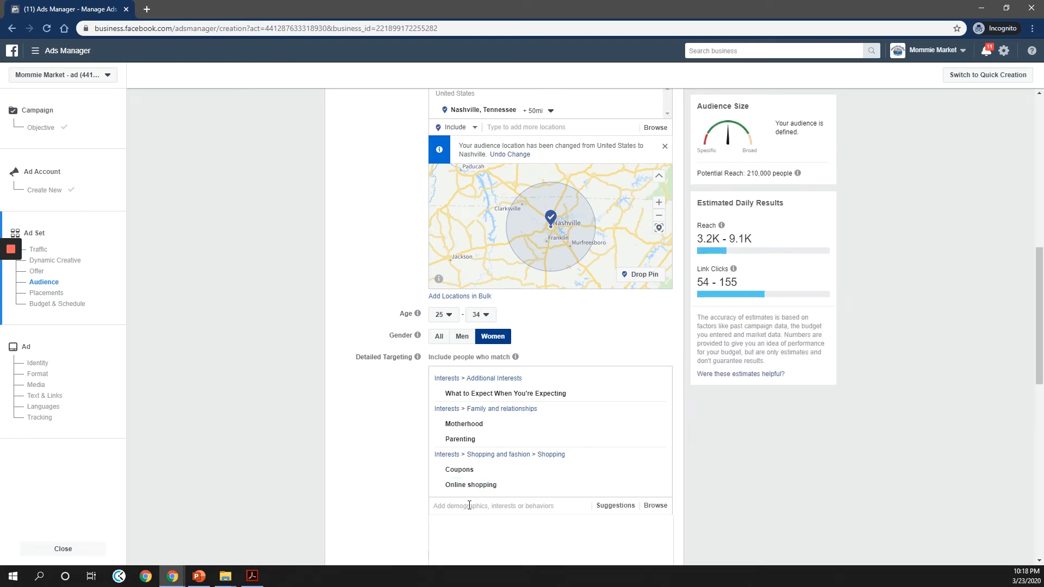
text(James Dobson)
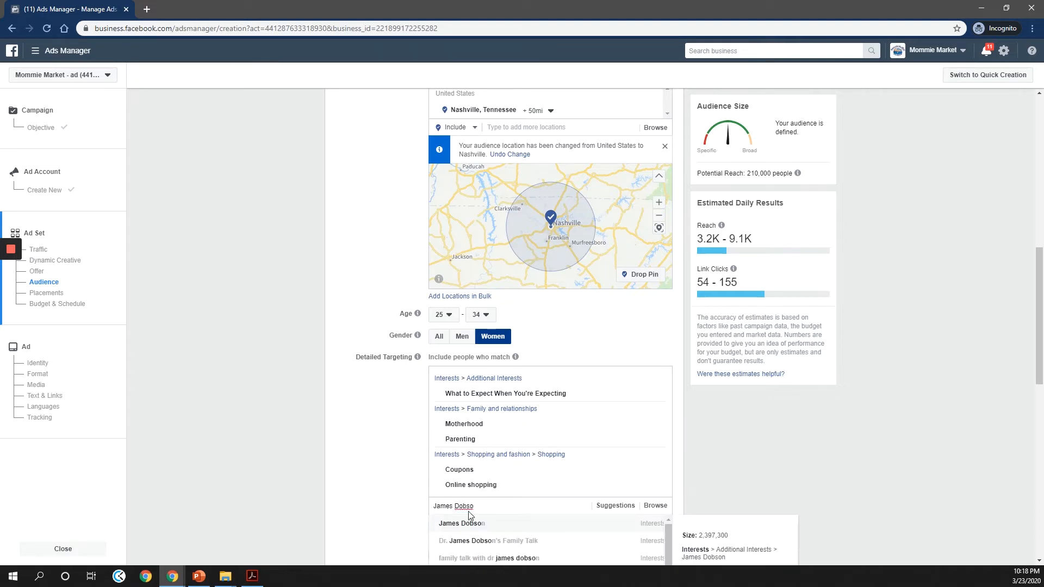
key(Return)
Check the size and description of the James Dobson interest in the detailed targeting list
scroll(379, 500, down, 2)
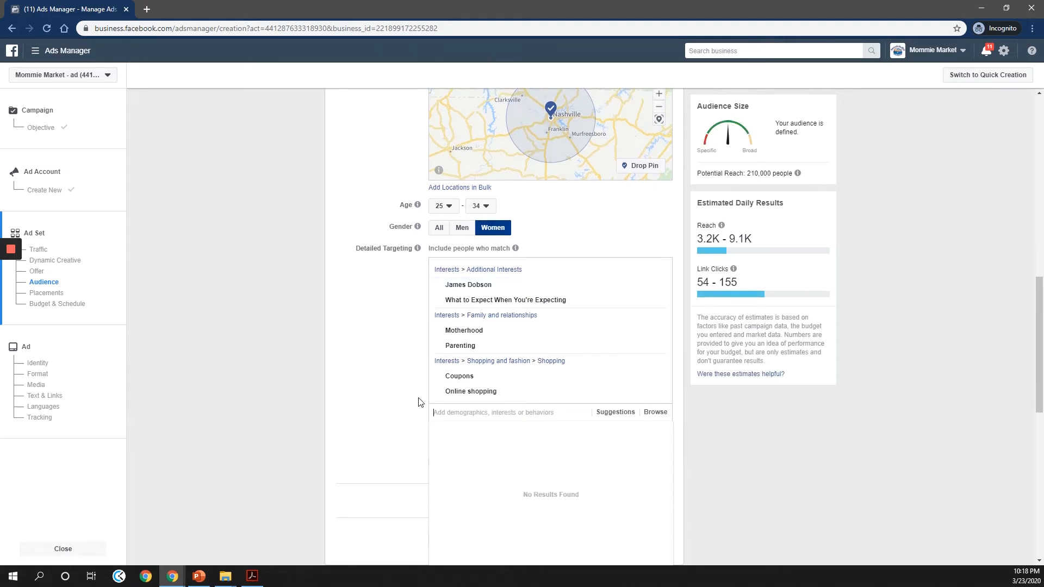
mouse_move(480, 293)
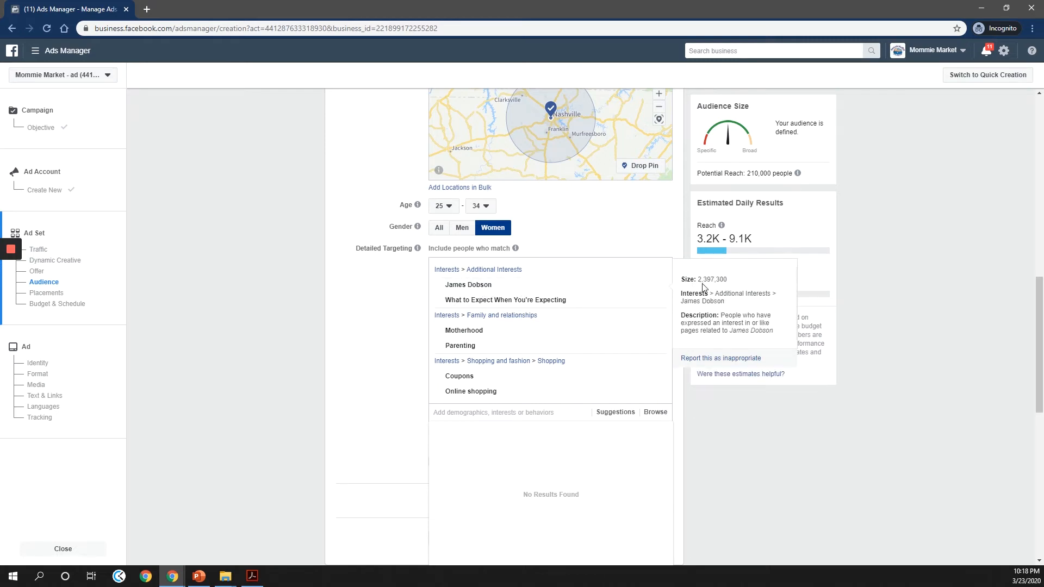
mouse_move(620, 292)
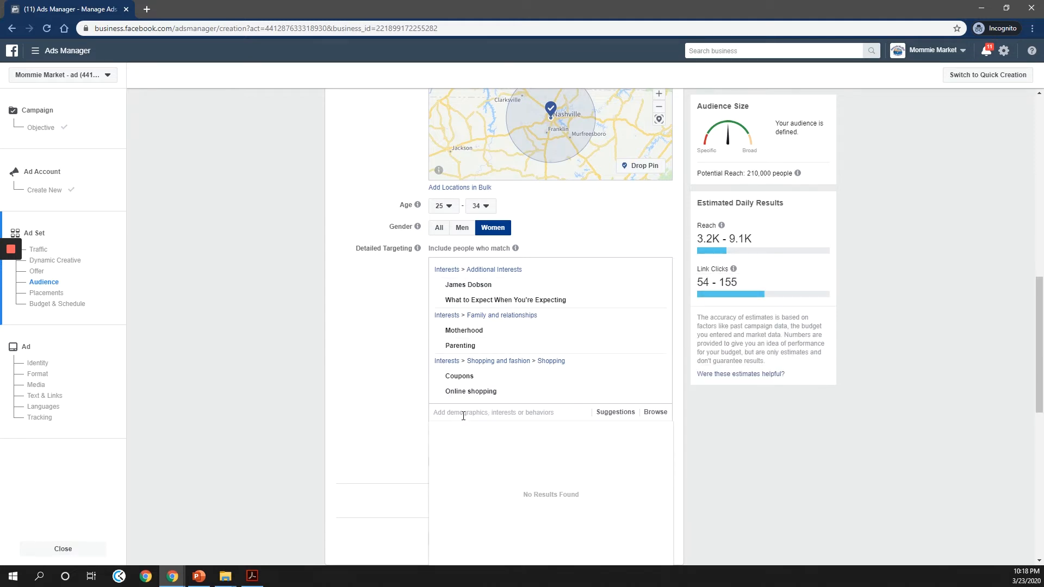
Add the interests "Weddings", "Children's clothing" and "Marriage" to the audience's detailed targeting
text(Weddings)
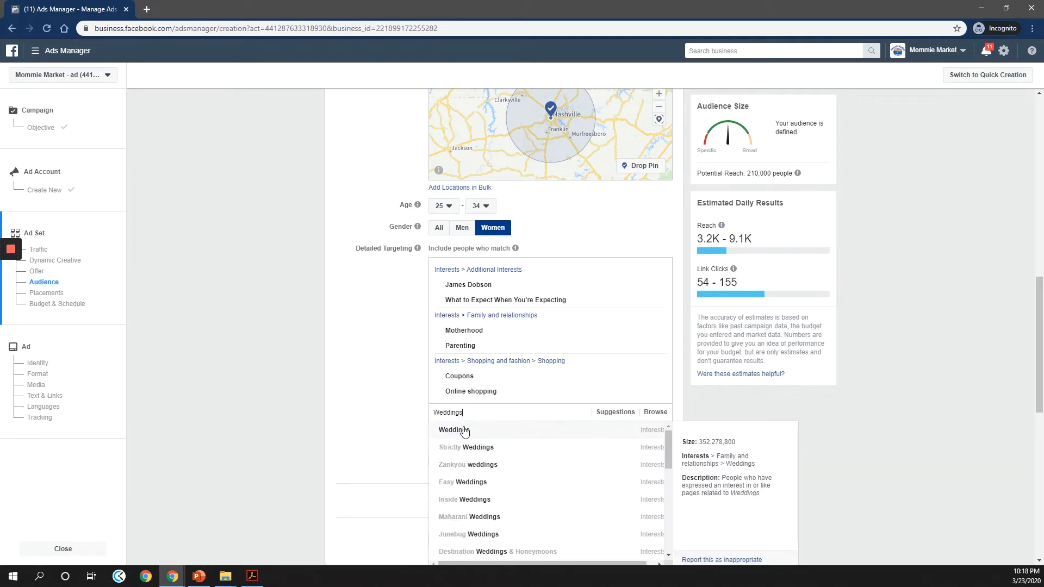
click(464, 428)
text(Chi)
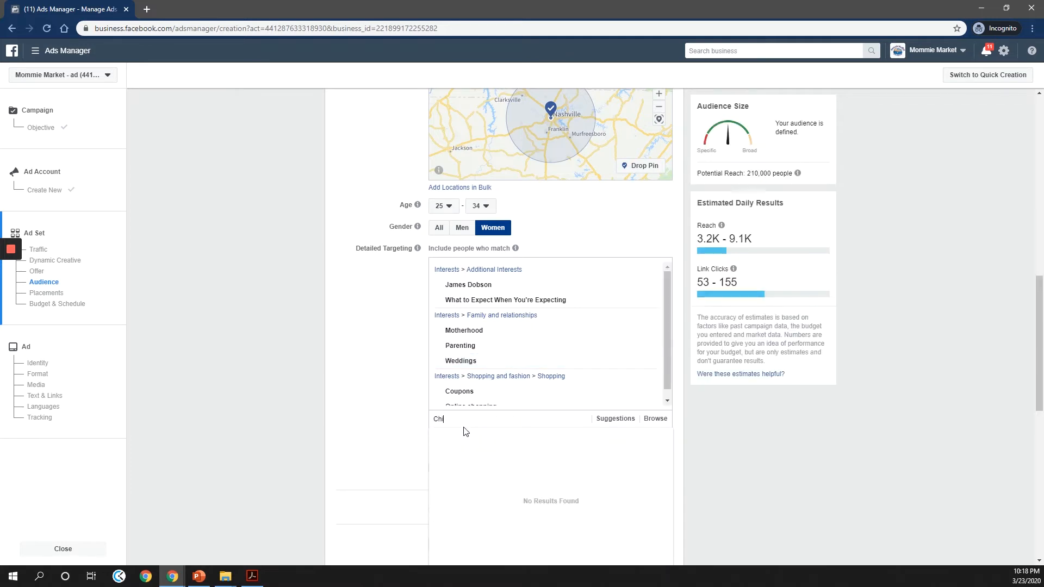
text(ldrens)
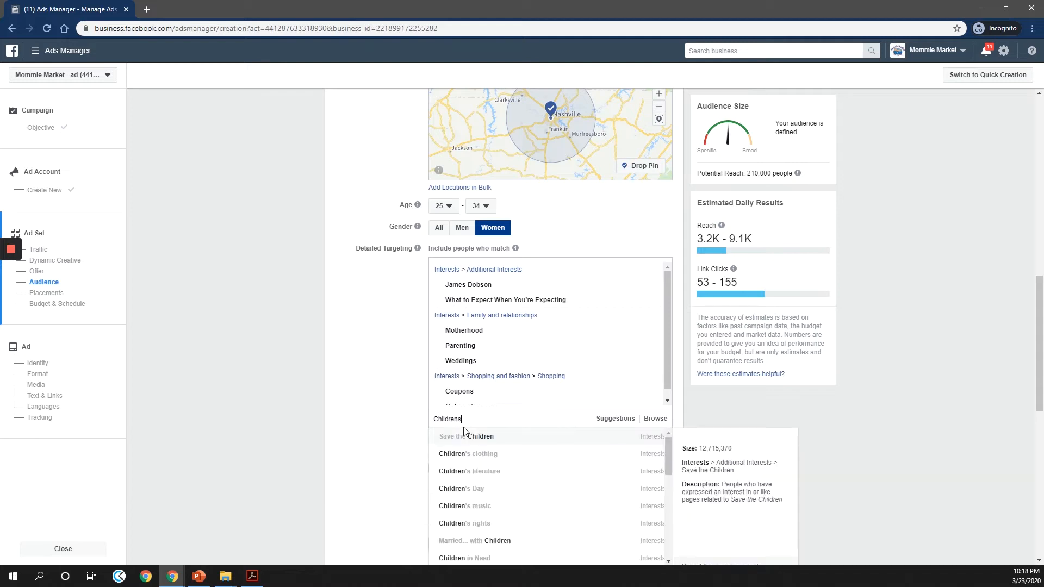
text( cloth)
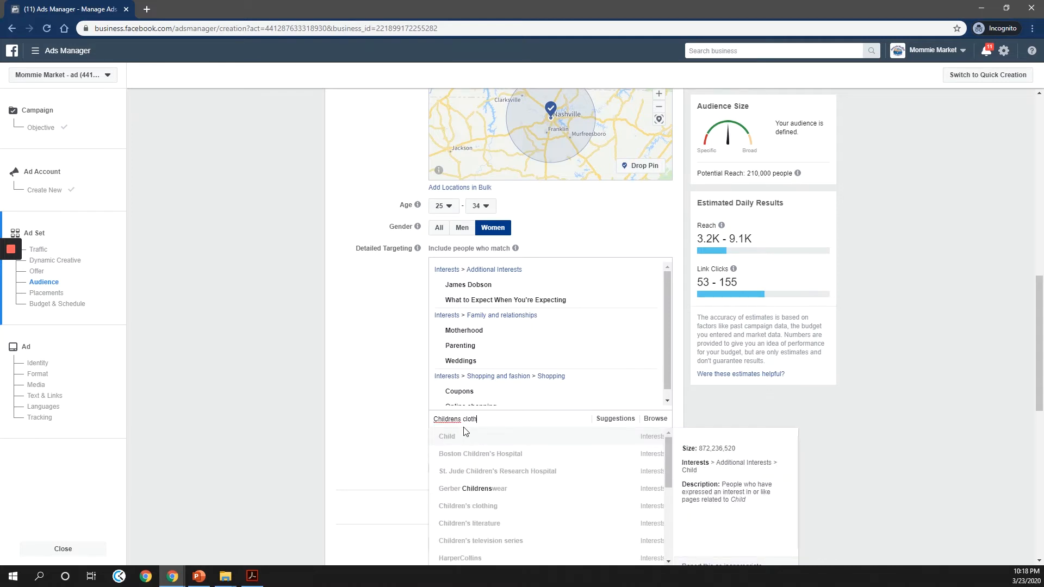
click(471, 438)
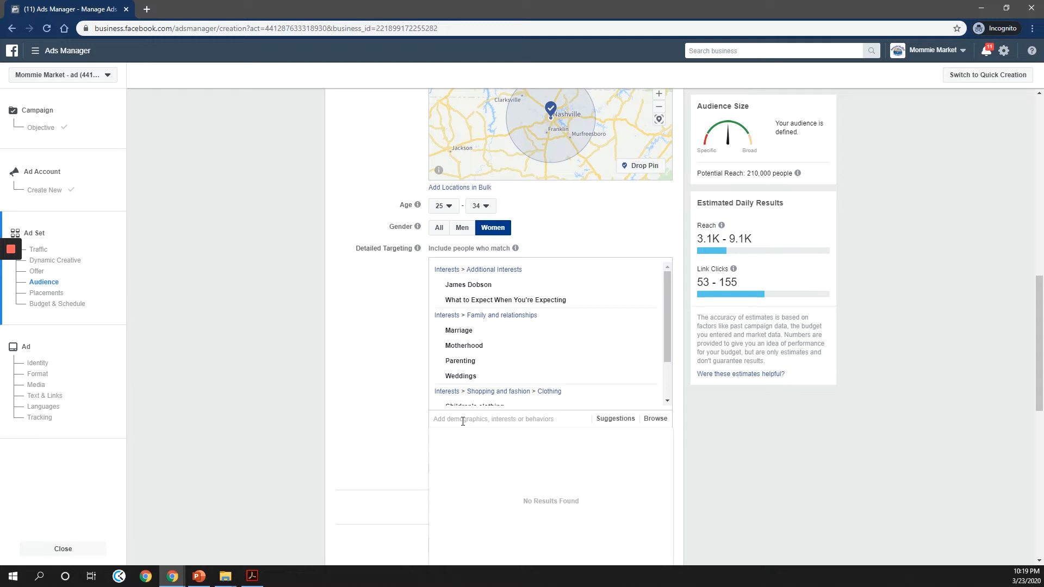
Browse the purchase behavior category under Behaviors and add "Engaged Shoppers" to the audience's detailed targeting
click(660, 424)
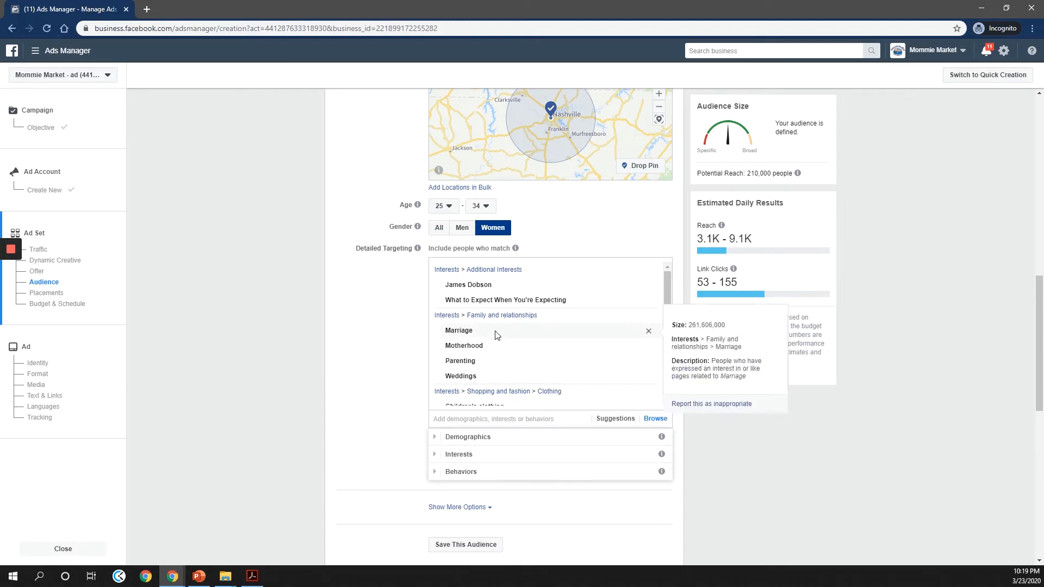
scroll(426, 380, down, 1)
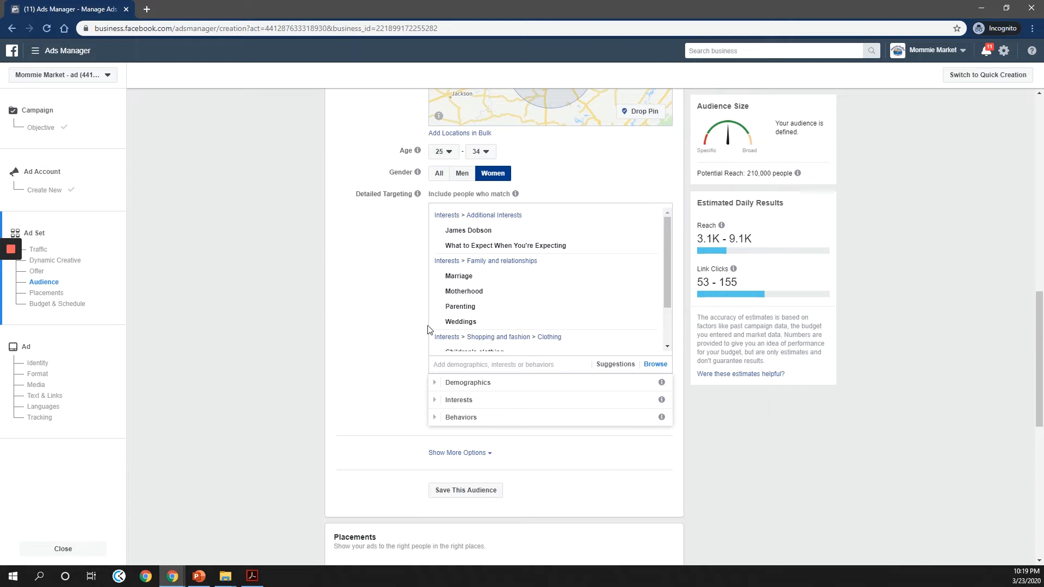
click(436, 418)
scroll(498, 483, down, 3)
scroll(498, 484, down, 1)
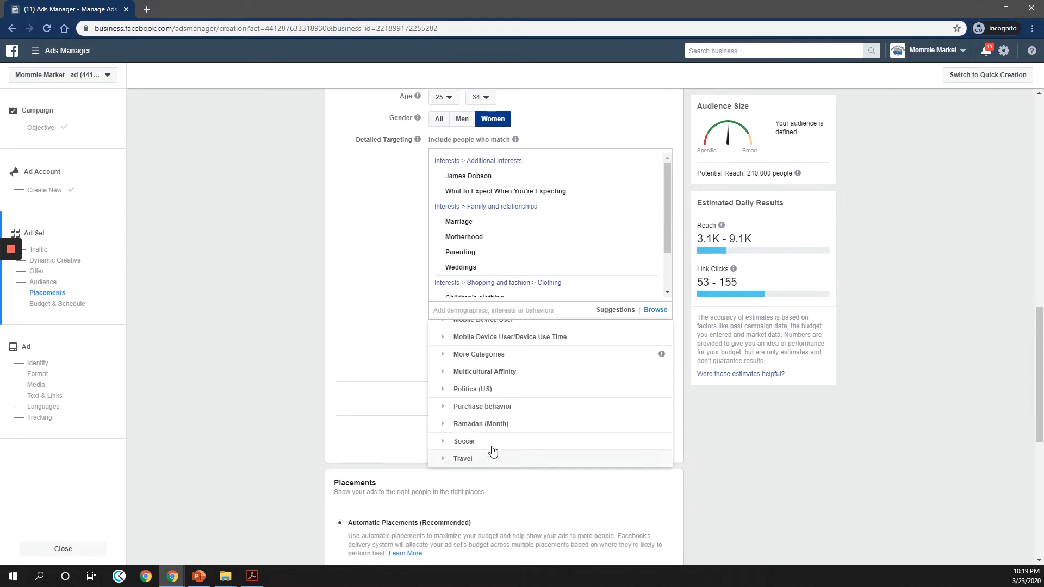
click(447, 411)
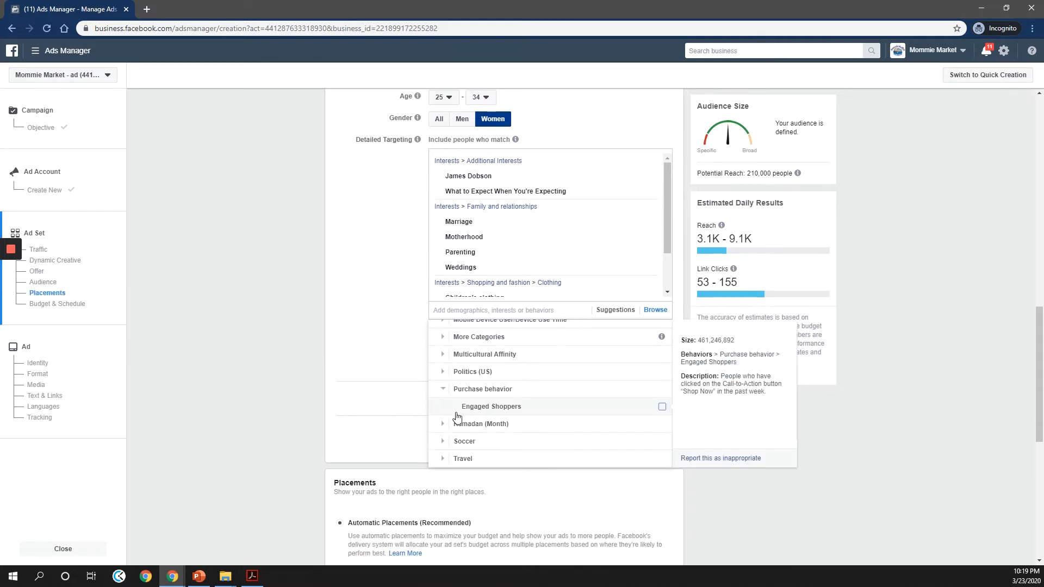
click(662, 407)
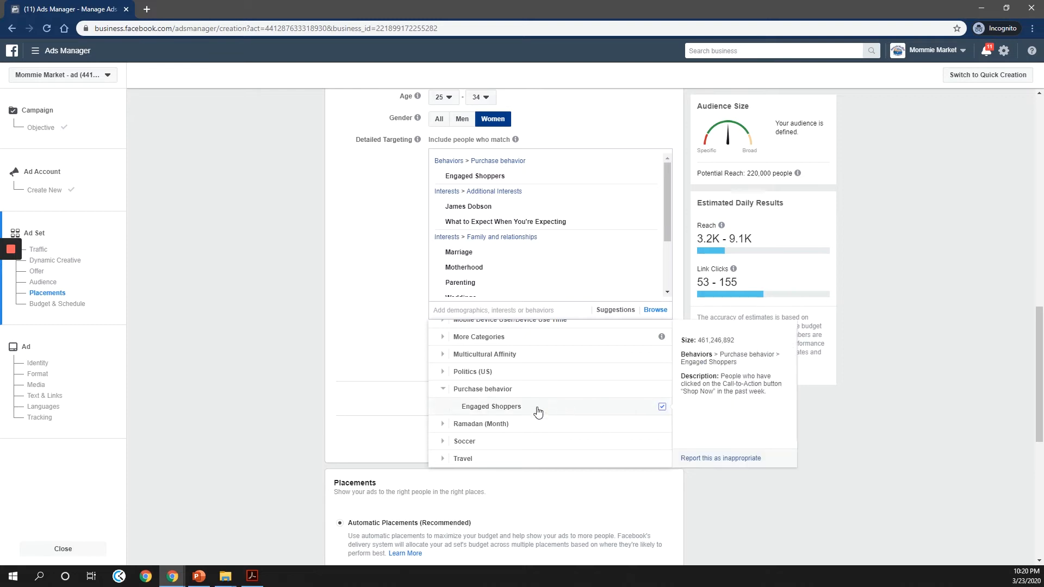
click(402, 390)
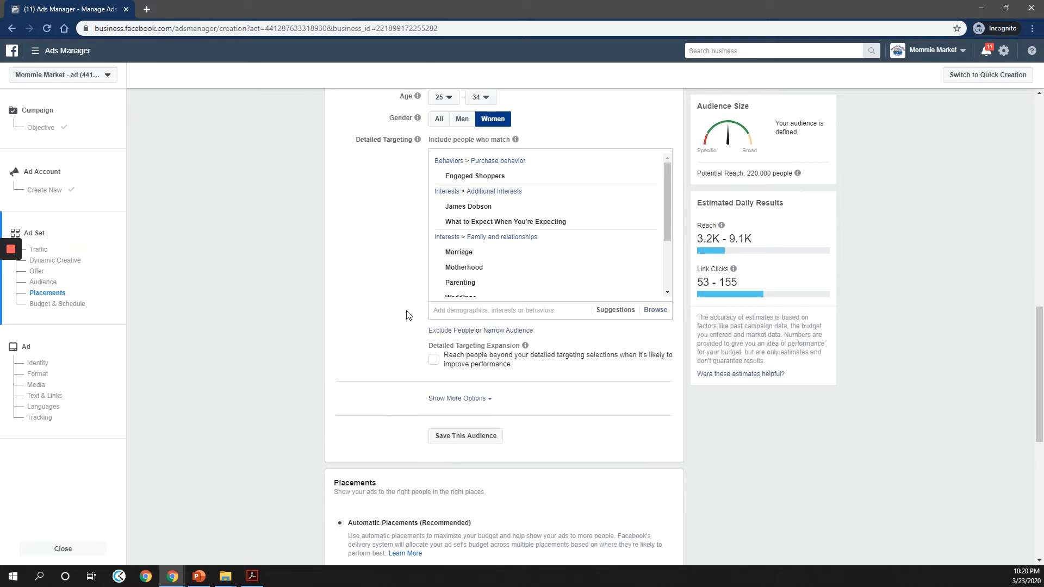
Review the full list of behaviors and interests selected in the audience's detailed targeting
mouse_move(455, 263)
mouse_move(17, 253)
scroll(546, 226, down, 2)
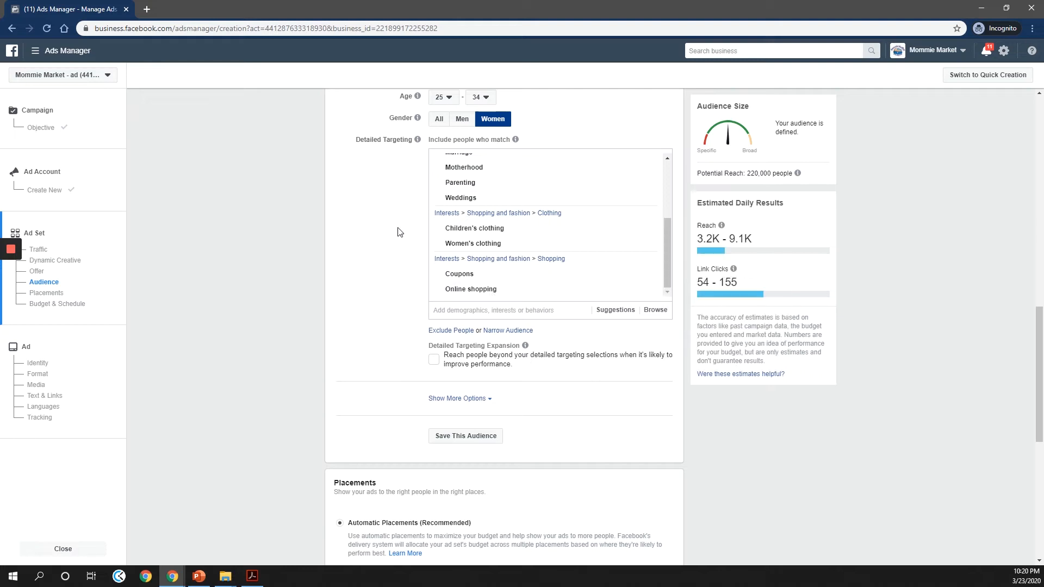
scroll(396, 228, up, 1)
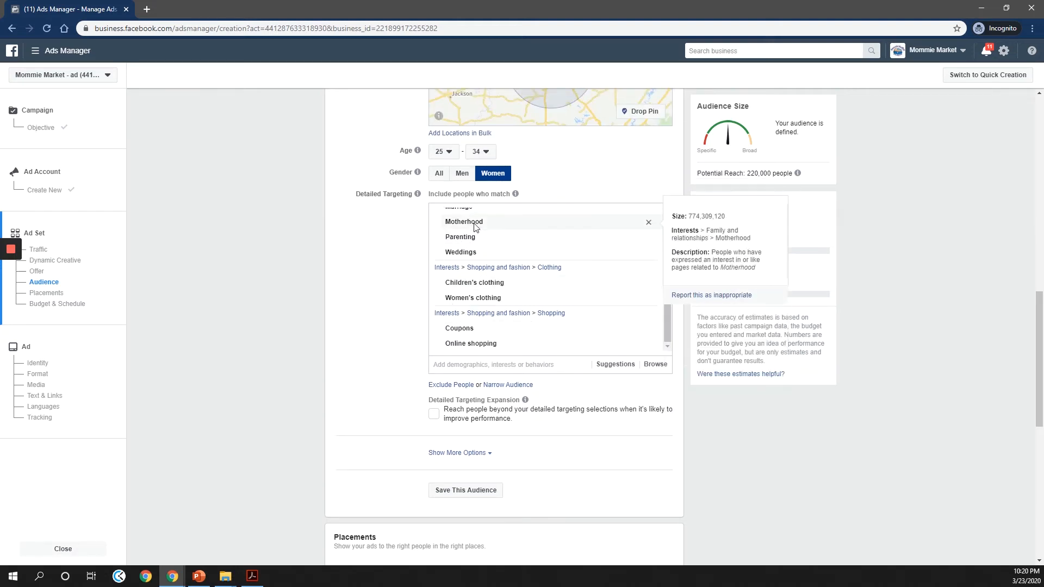
scroll(483, 278, up, 2)
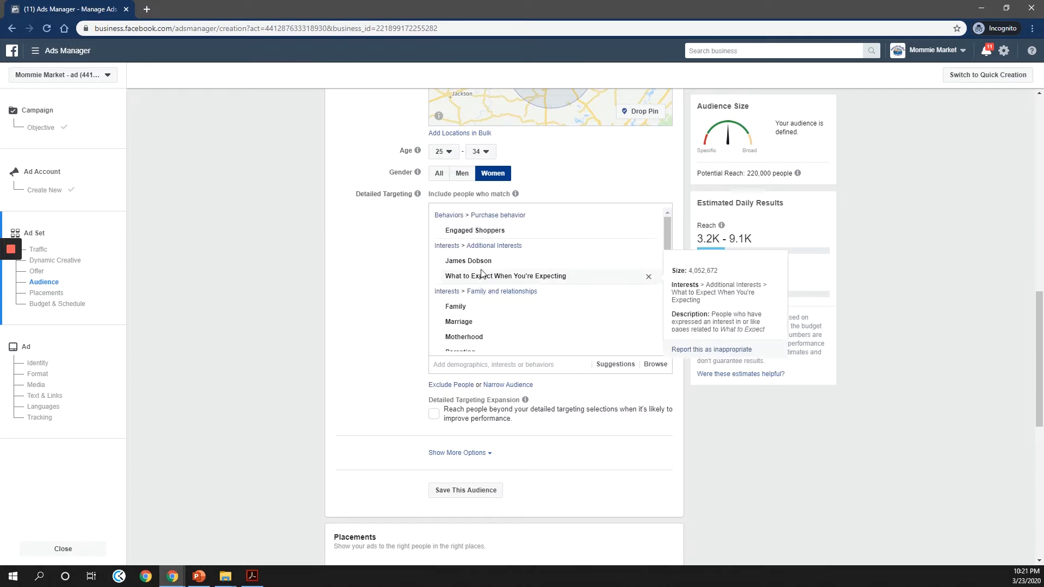
mouse_move(476, 239)
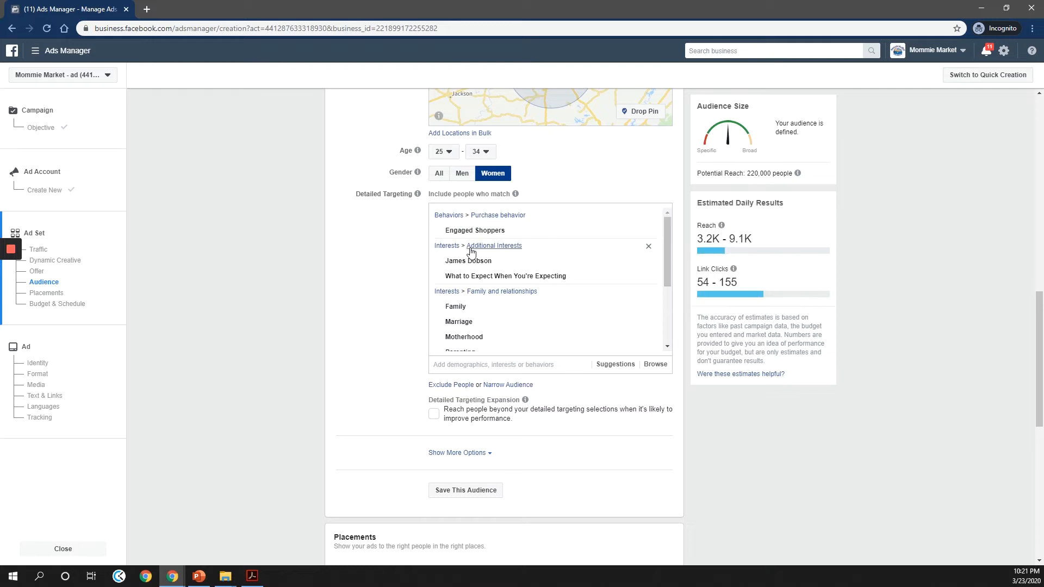
Narrow the audience so that people must also match the relationship status "Married"
scroll(462, 331, down, 5)
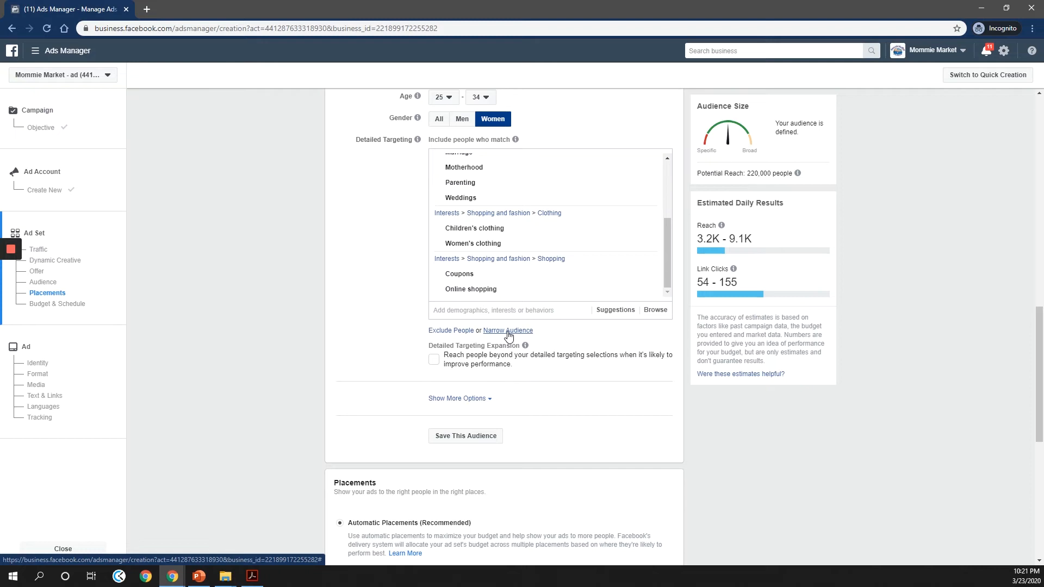
click(508, 331)
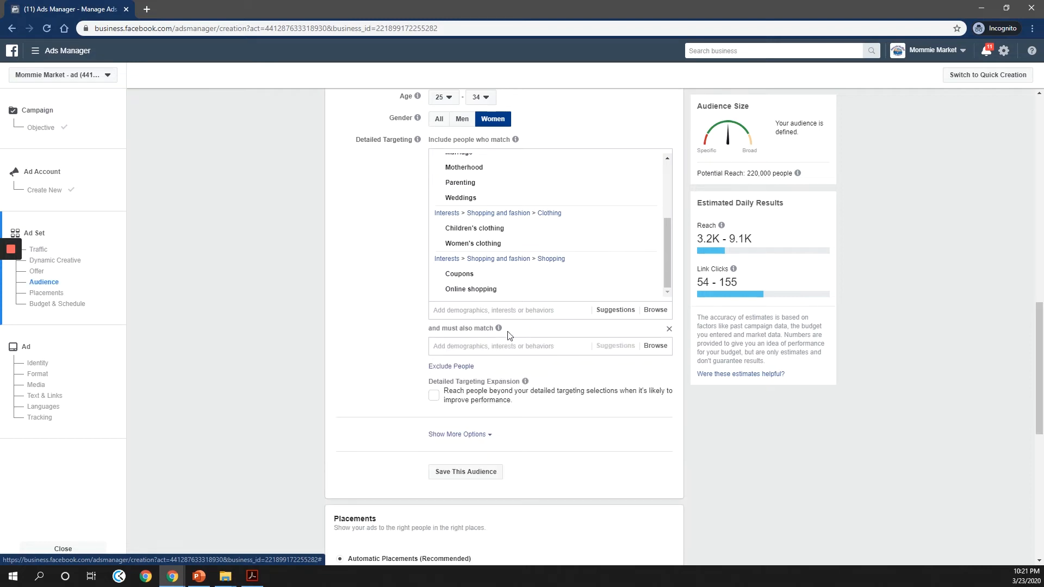
click(481, 347)
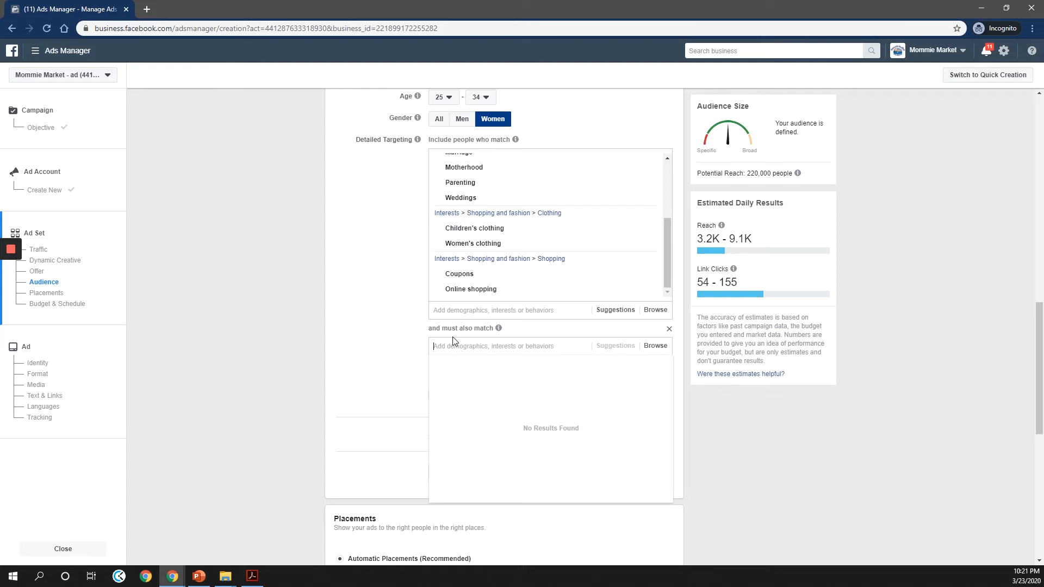
mouse_move(454, 173)
scroll(464, 215, up, 2)
scroll(457, 241, down, 1)
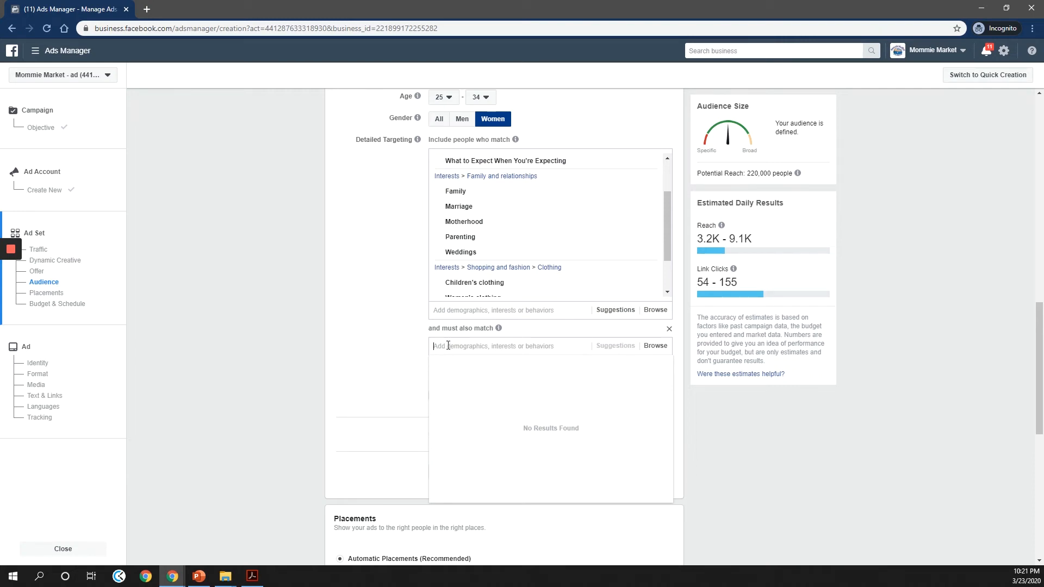
text(married)
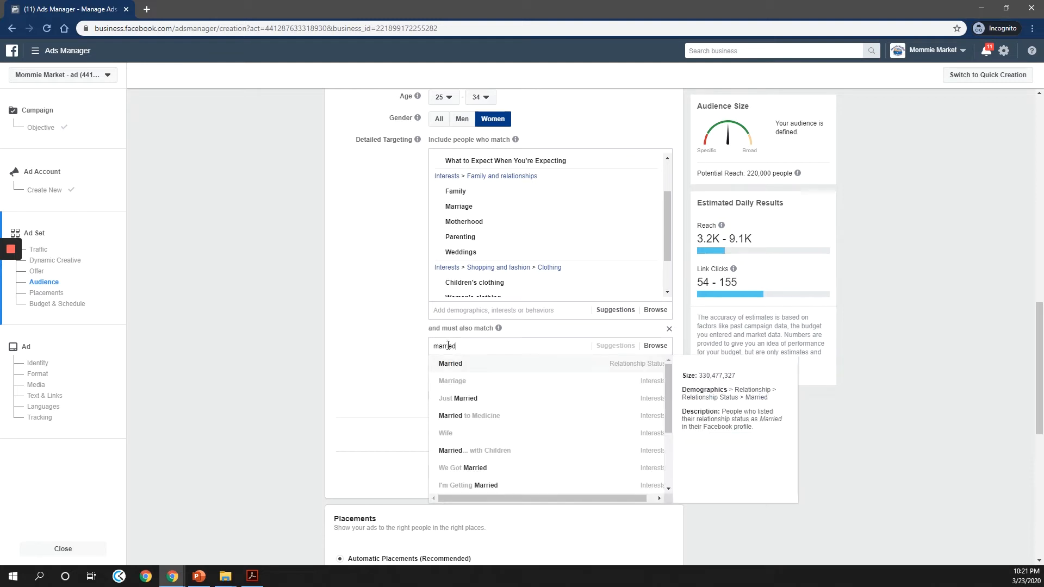
click(631, 365)
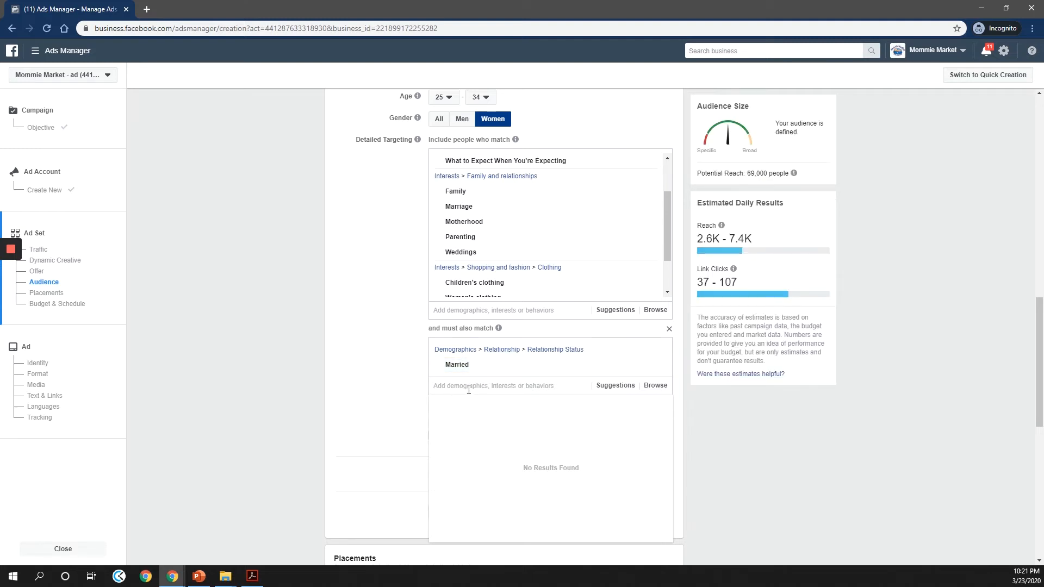
Read the explanation of audience narrowing, and remove and re-add the "Married" status in the must-also-match condition
mouse_move(499, 329)
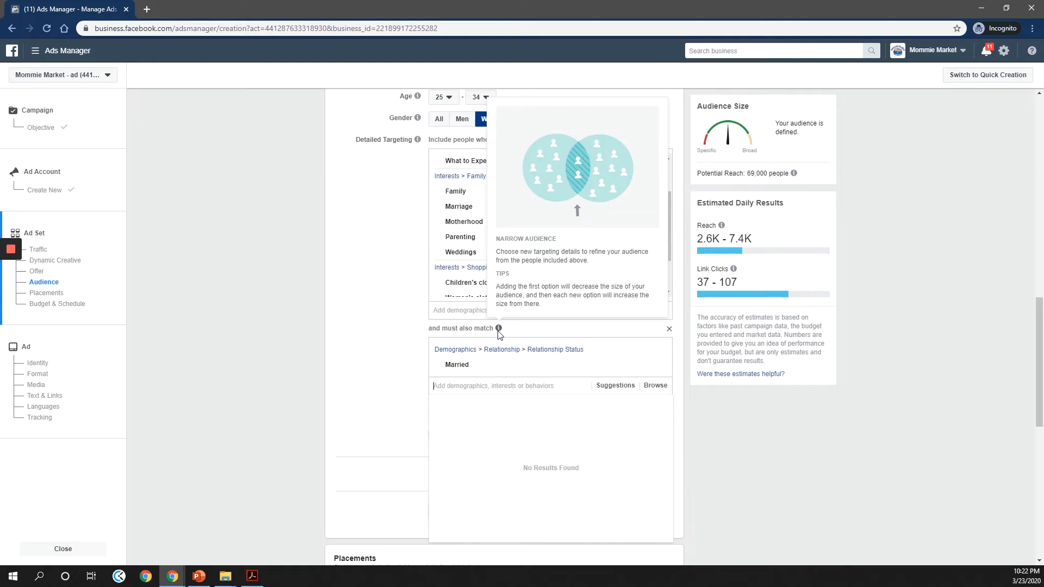
click(401, 373)
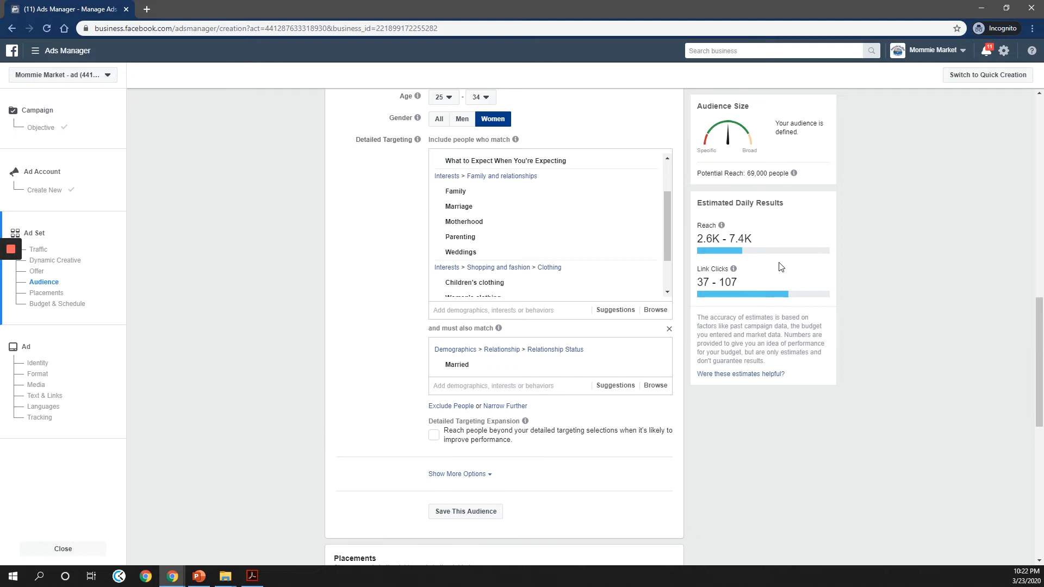
mouse_move(483, 365)
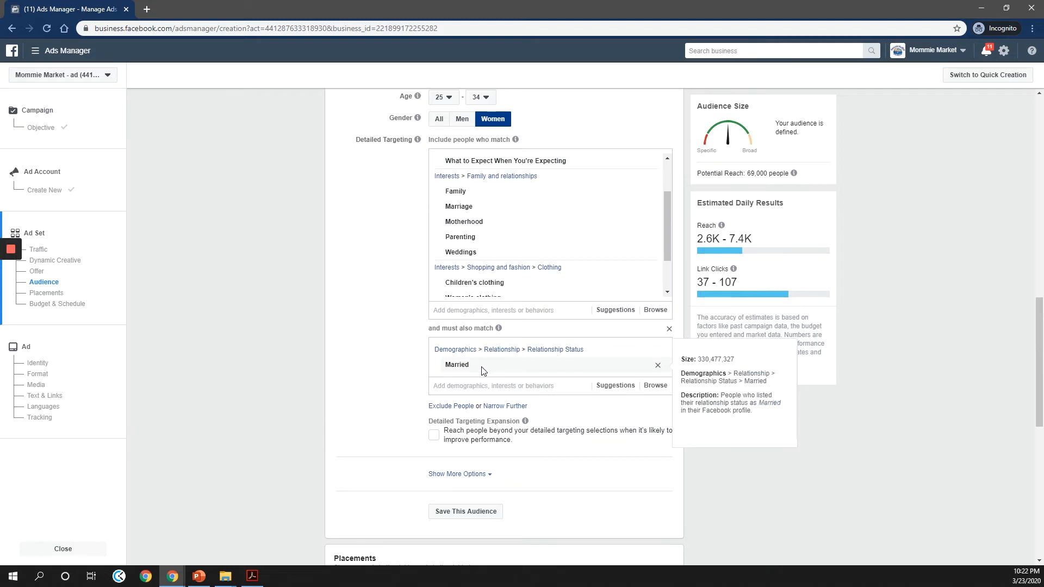
click(658, 366)
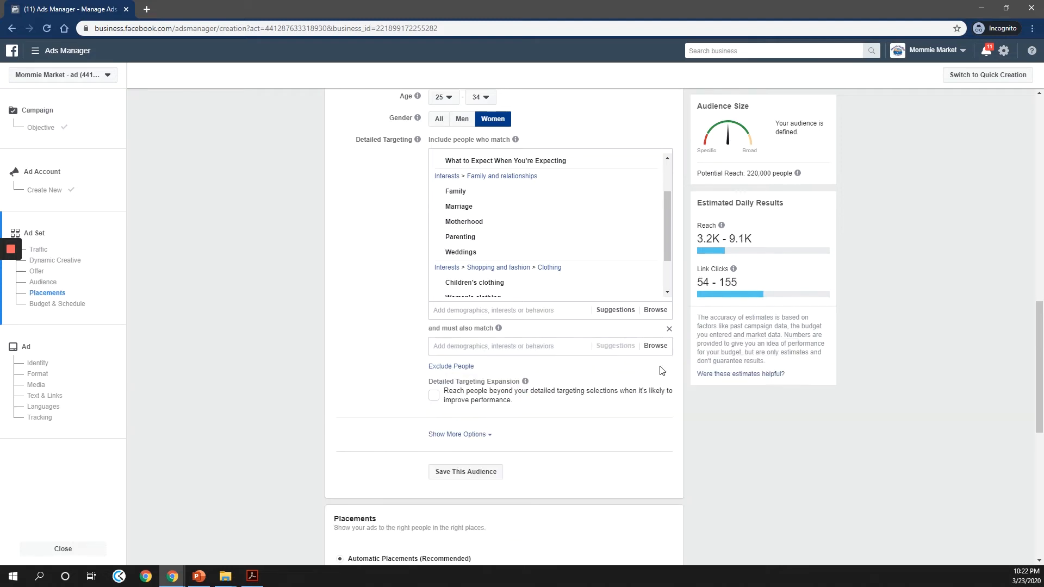
click(476, 348)
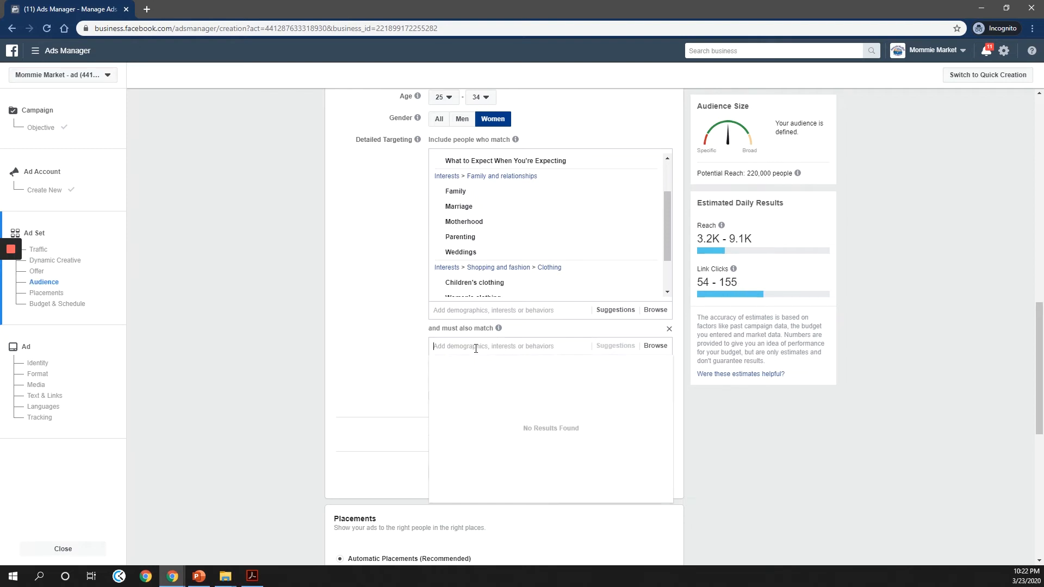
text(married)
click(481, 364)
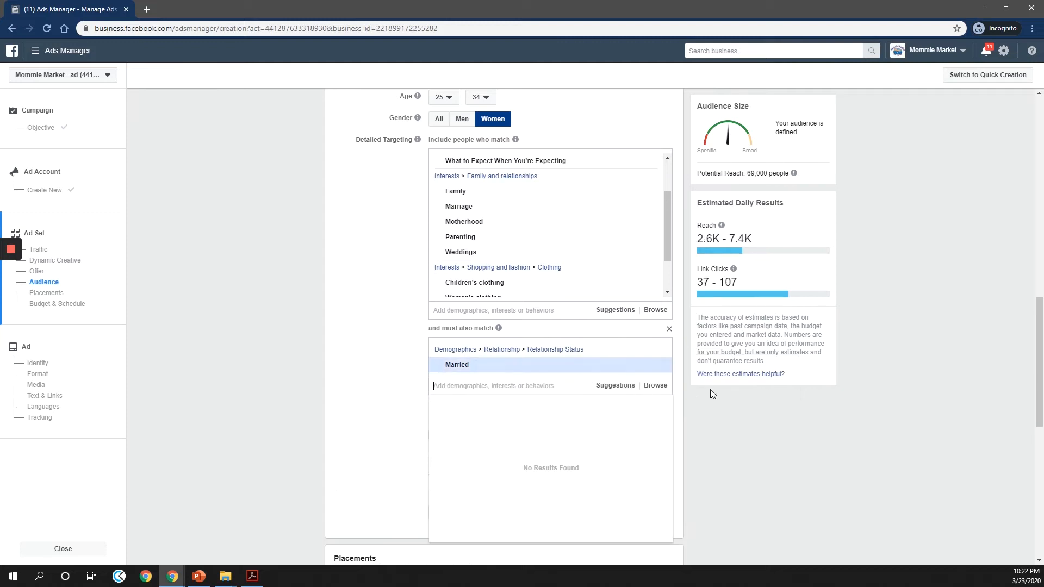
Add the relationship status "Single" and the demographic "New Parents (0-12 months)" to the must-also-match condition
click(445, 385)
text(si)
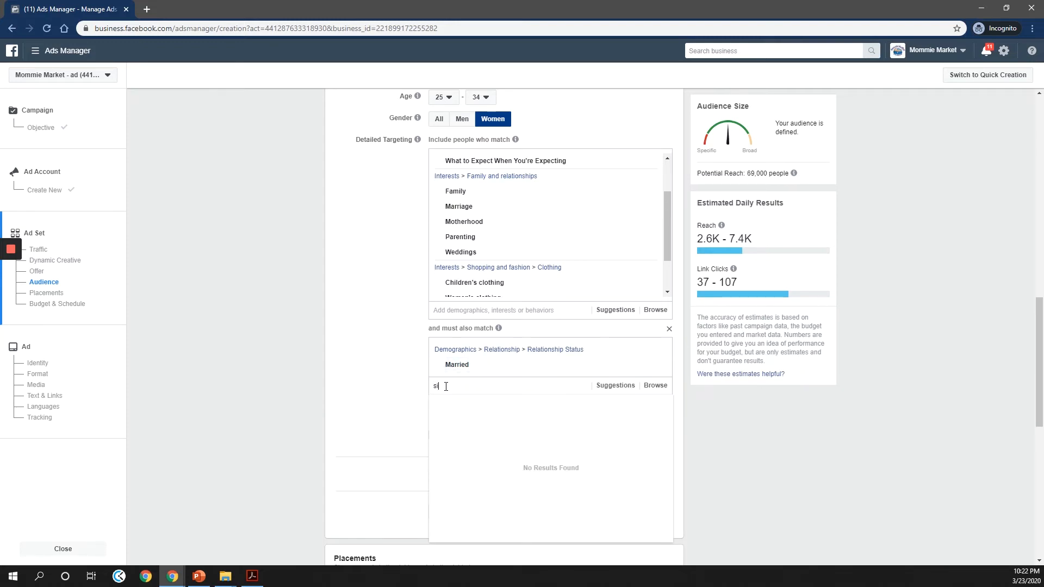
text(ngle)
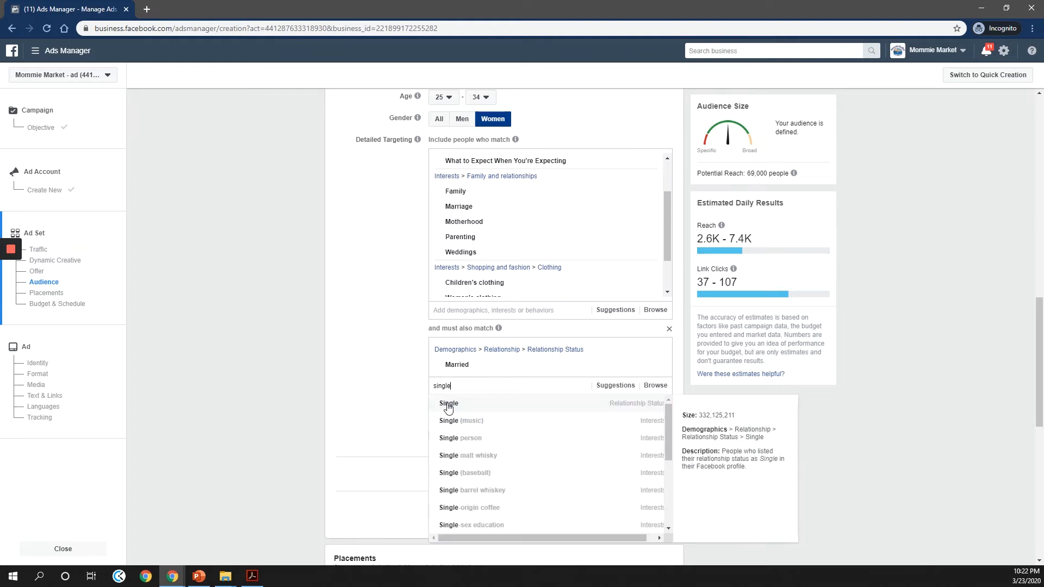
click(448, 405)
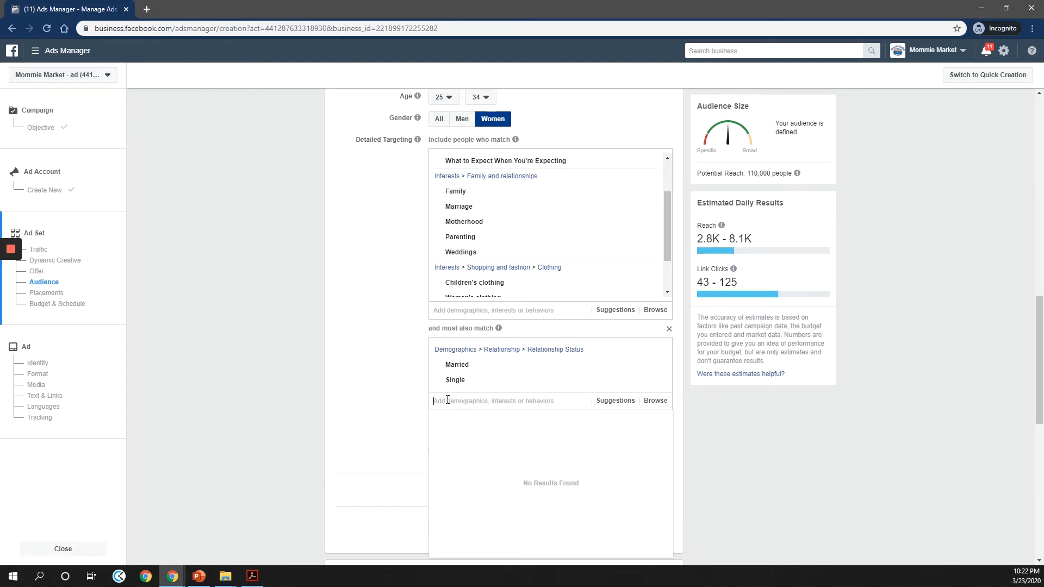
text(new parent)
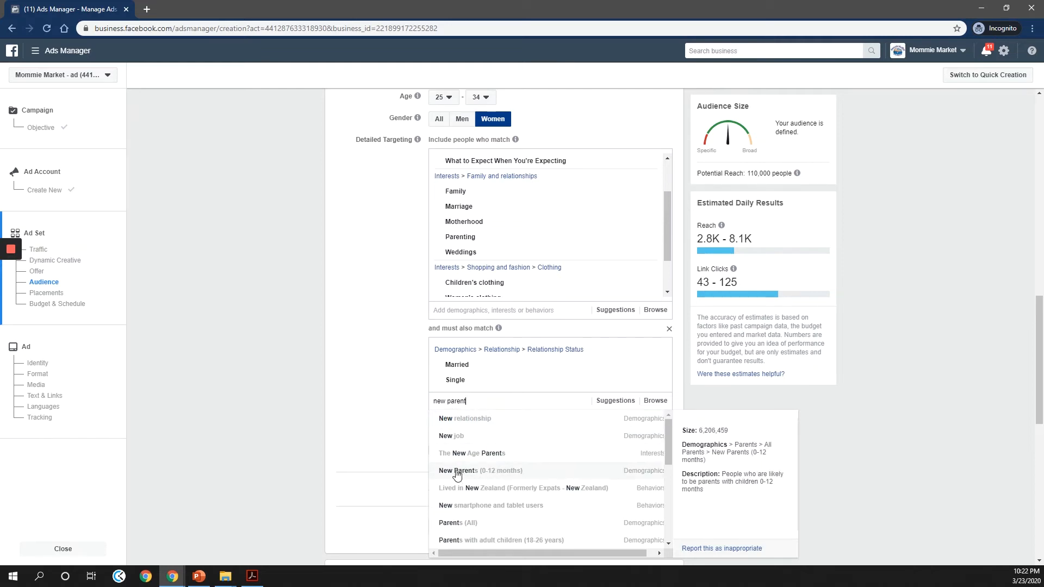
click(502, 477)
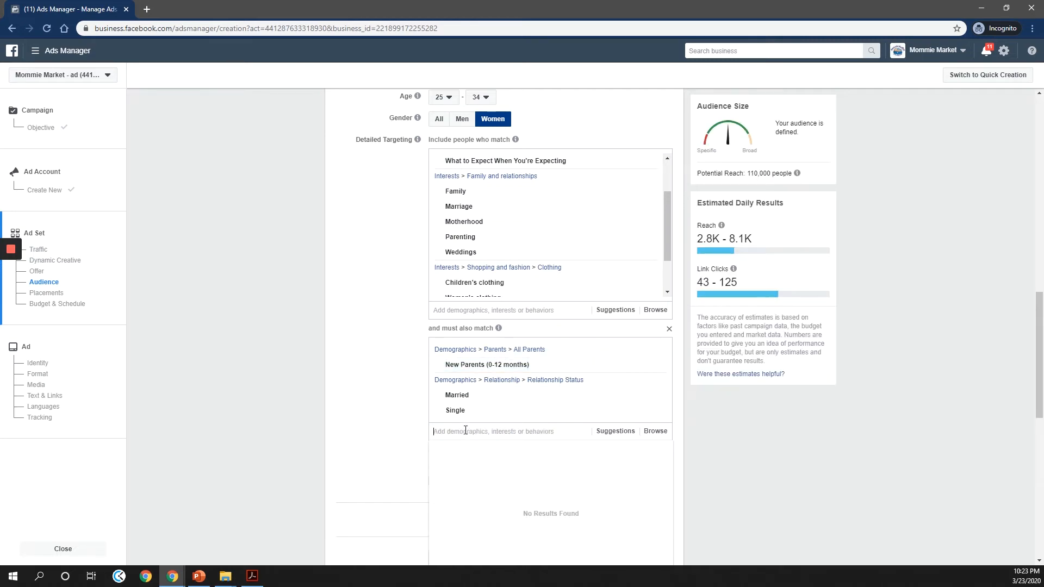
Add the demographics "Parents with preschoolers (03-05 years)" and "Parents with toddlers (01-02 years)" to the must-also-match condition
text(parents with pa)
key(BackSpace)
text(r)
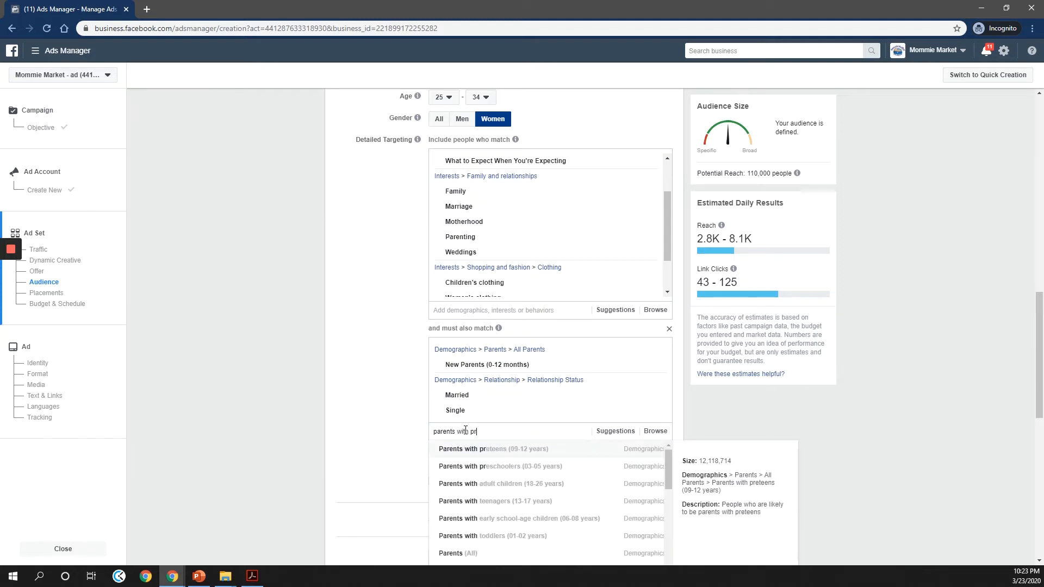
click(488, 468)
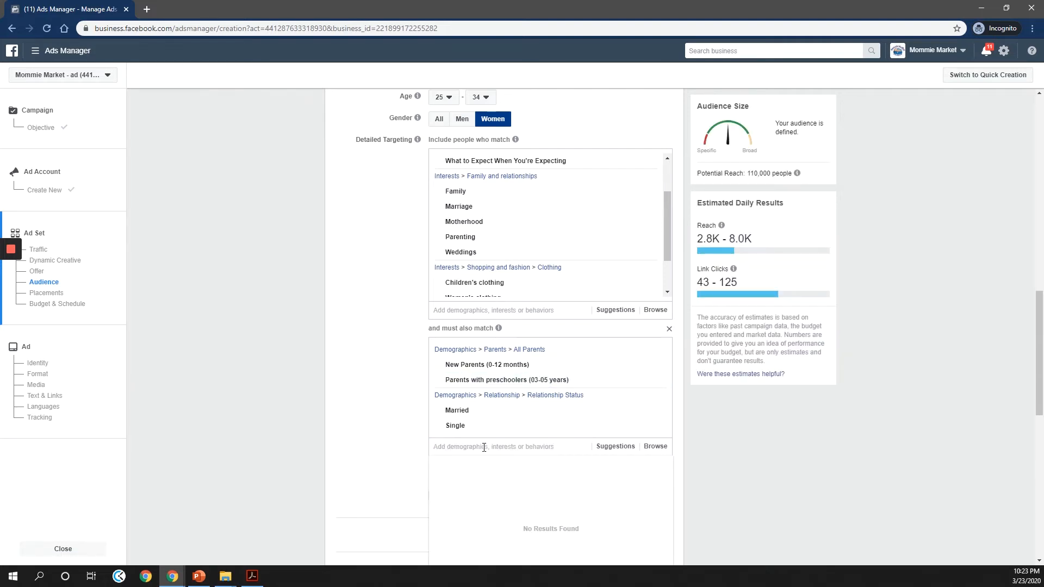
text(parents with toddlers)
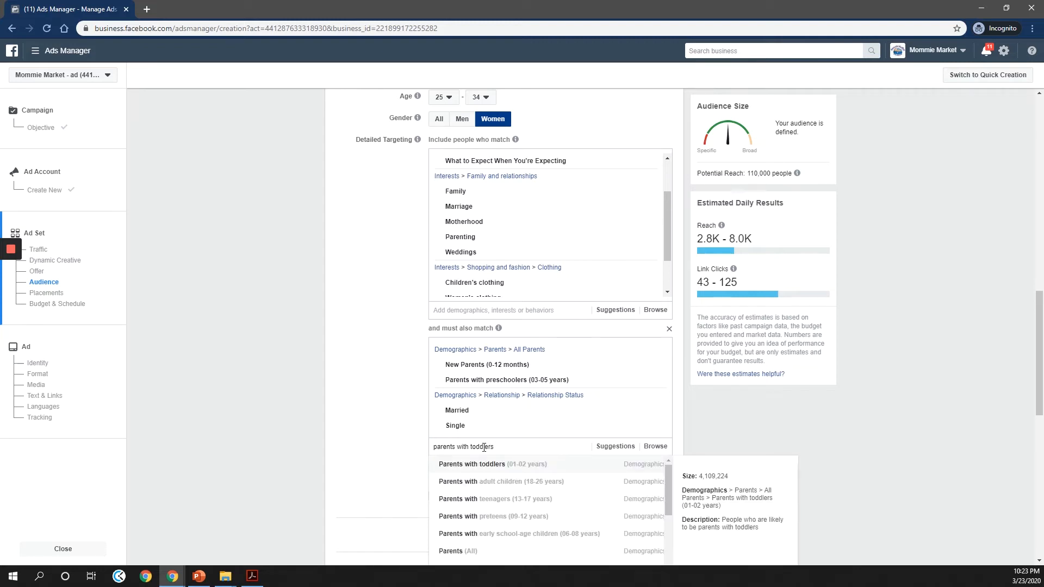
click(507, 468)
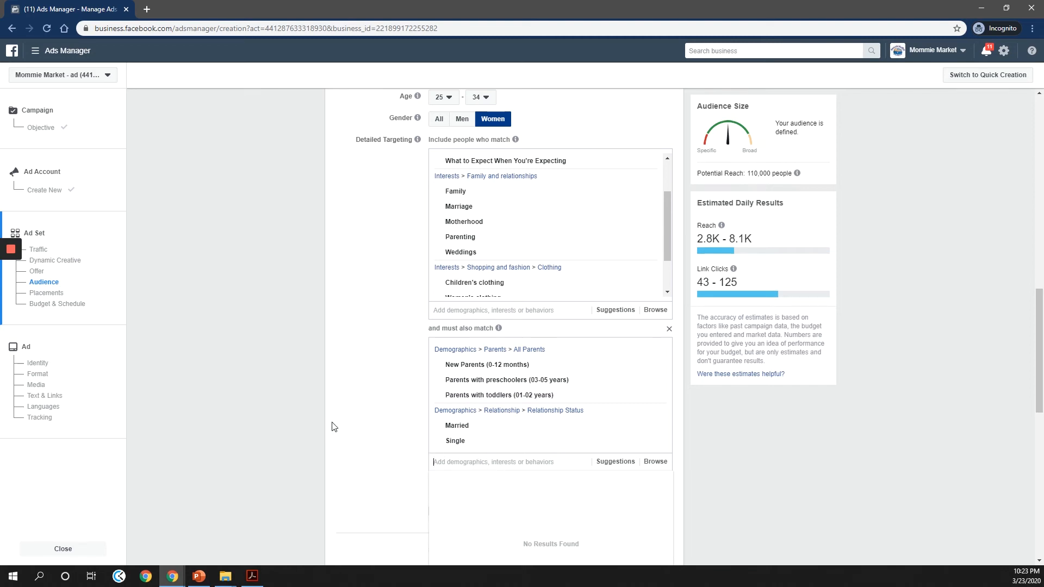
Add the income demographic "Household income: top 25%-50% of ZIP codes (US)" to the must-also-match condition
scroll(343, 431, down, 1)
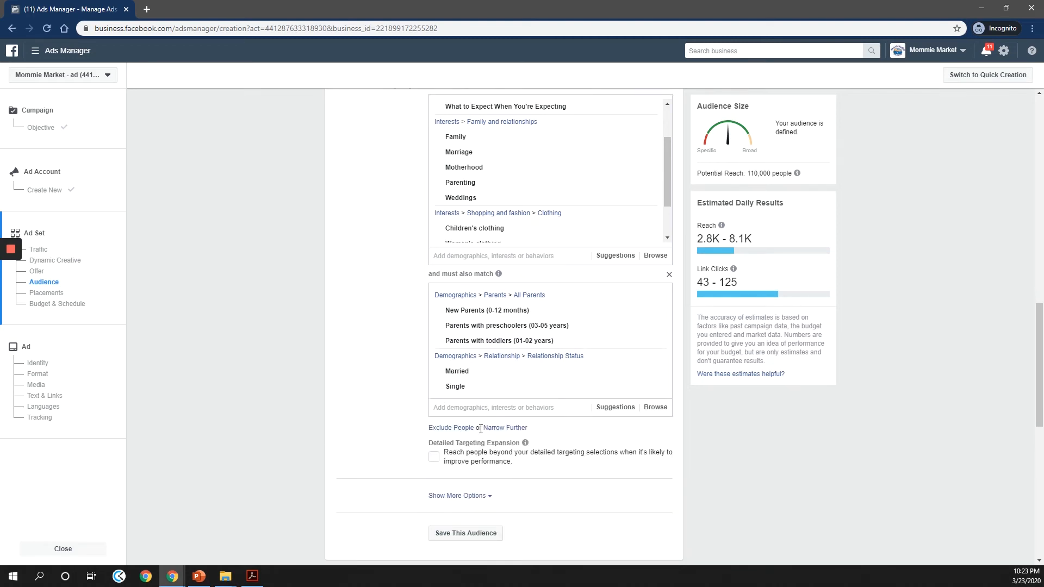
mouse_move(12, 251)
click(7, 274)
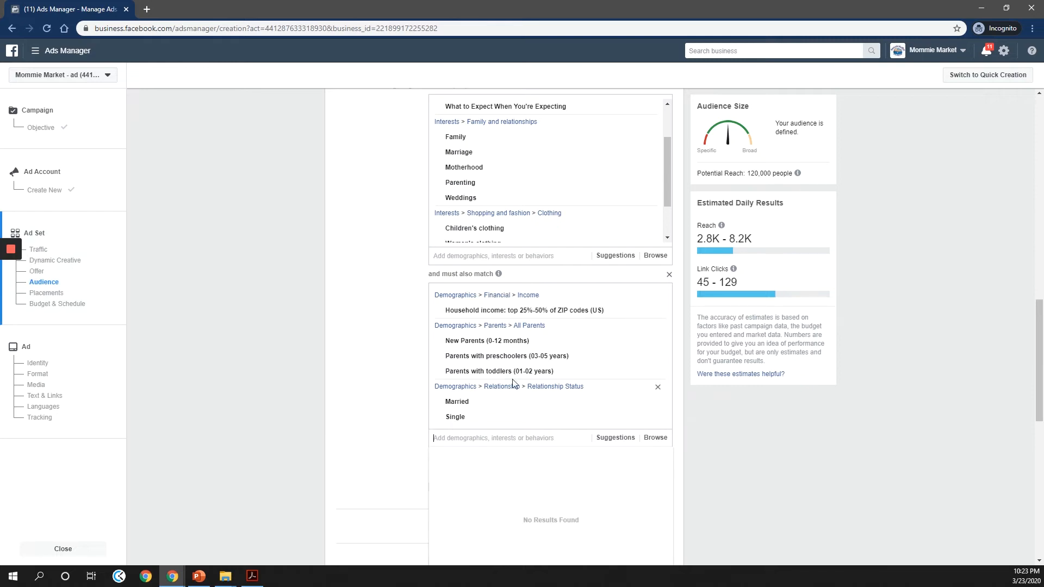
mouse_move(483, 314)
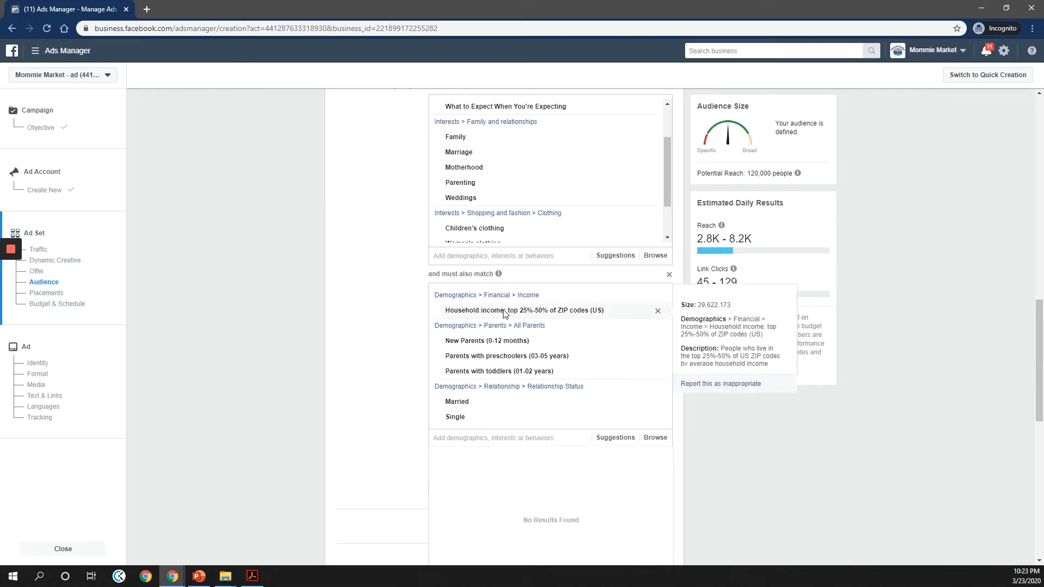
Browse the demographic categories available for the must-also-match condition and close the list without choosing any
click(656, 438)
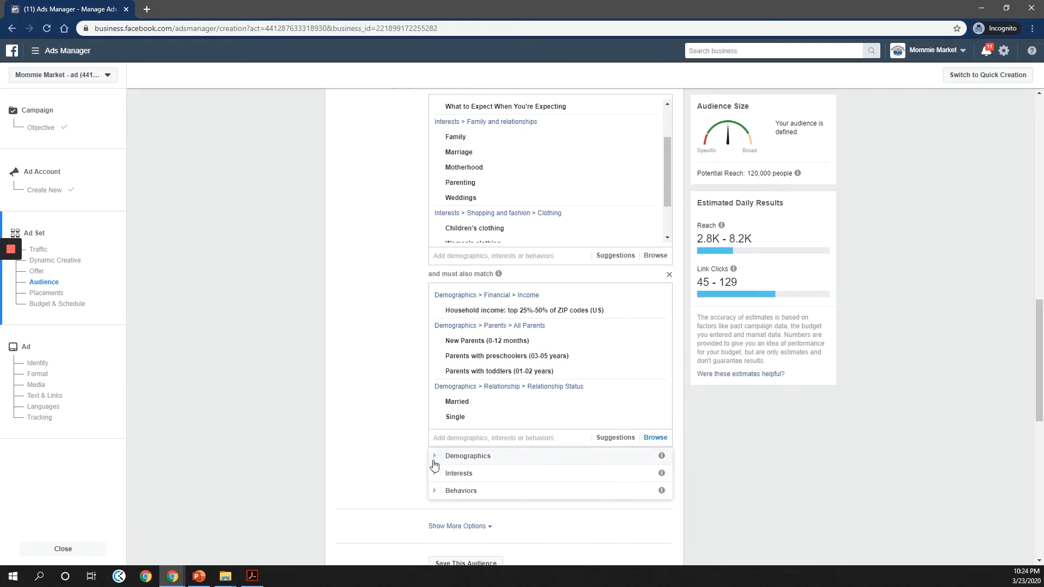
click(435, 458)
scroll(433, 477, down, 3)
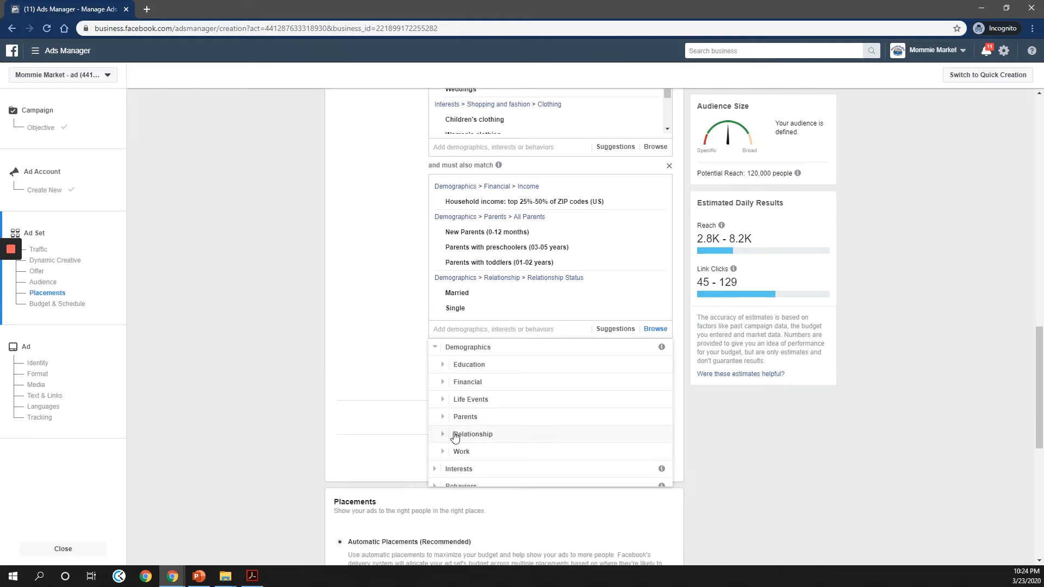
scroll(466, 383, up, 1)
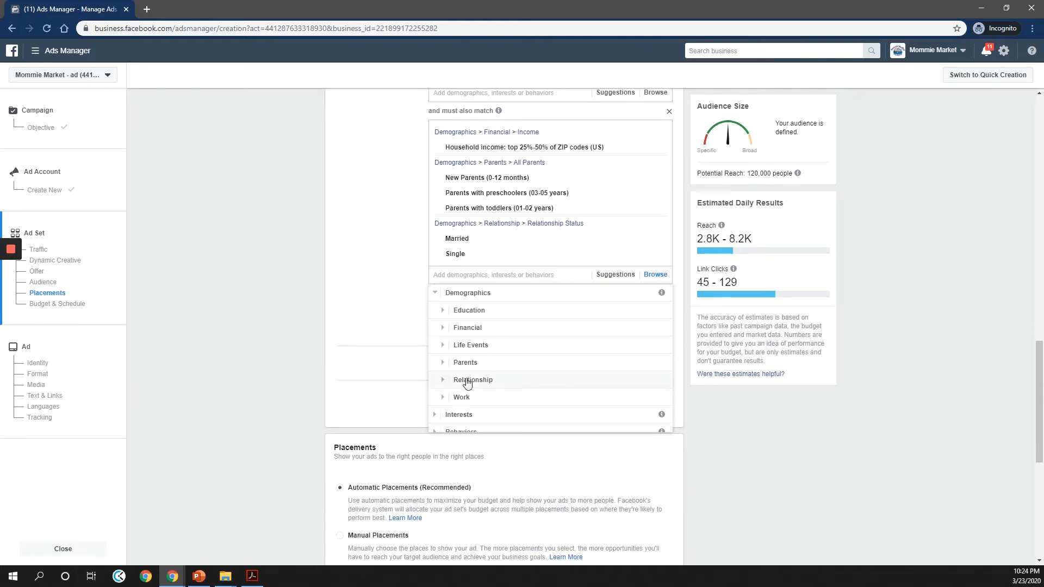
click(436, 296)
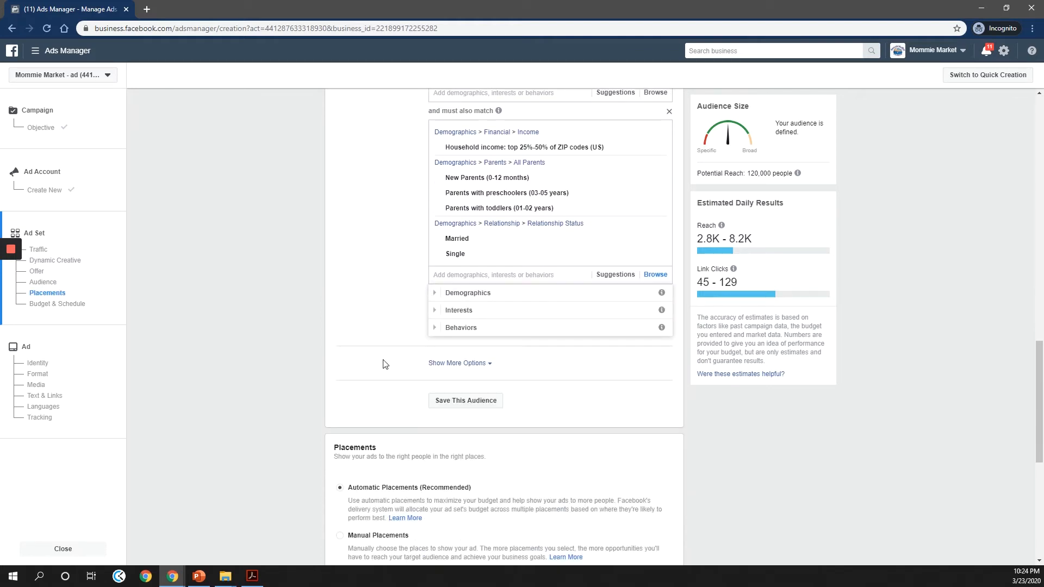
click(405, 315)
Review the audience's location, age, gender, detailed targeting and must-also-match settings
scroll(412, 323, up, 2)
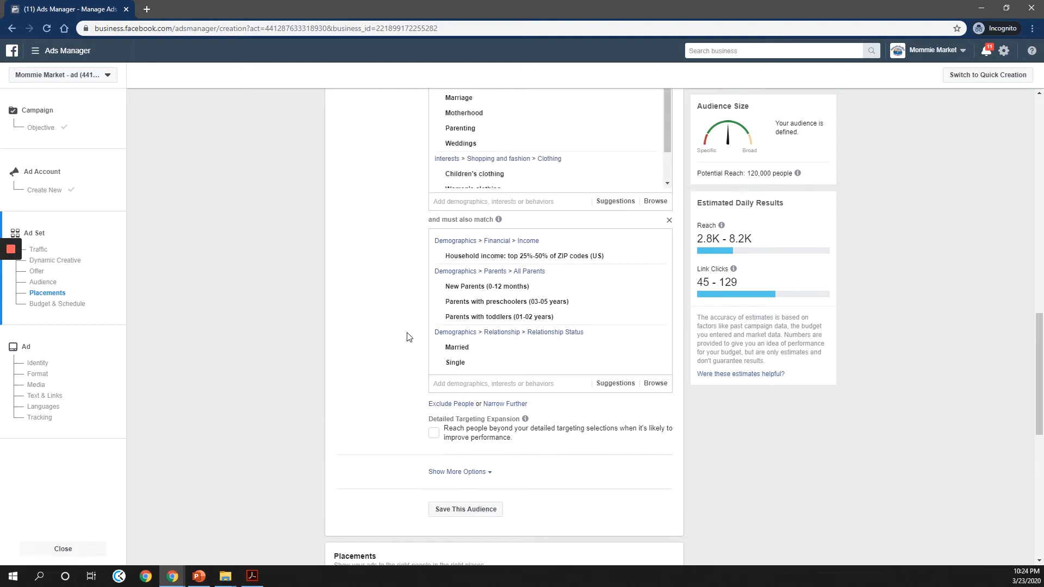
scroll(410, 334, up, 2)
scroll(416, 394, up, 3)
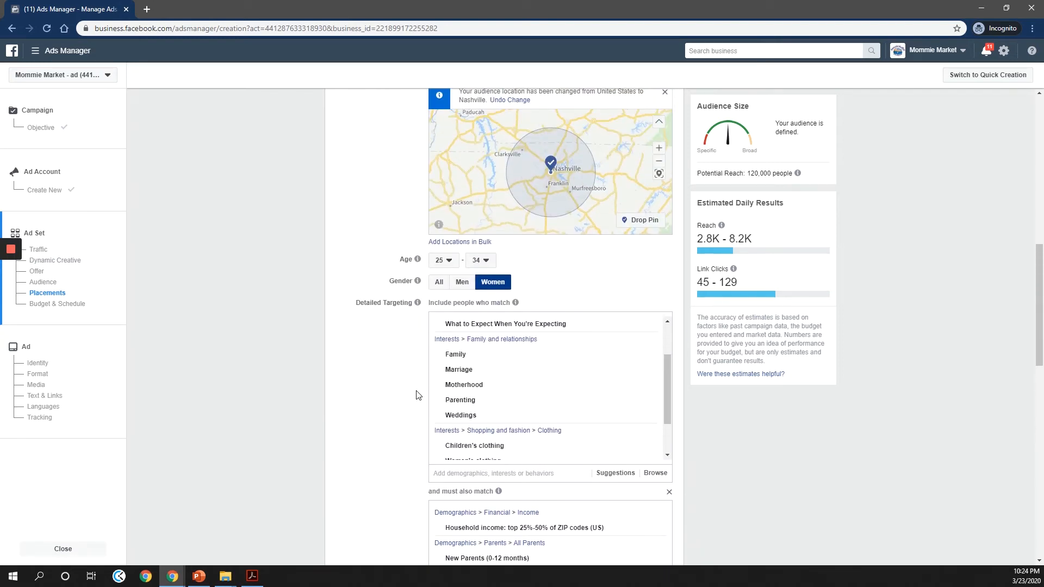
scroll(415, 393, down, 6)
scroll(414, 398, down, 3)
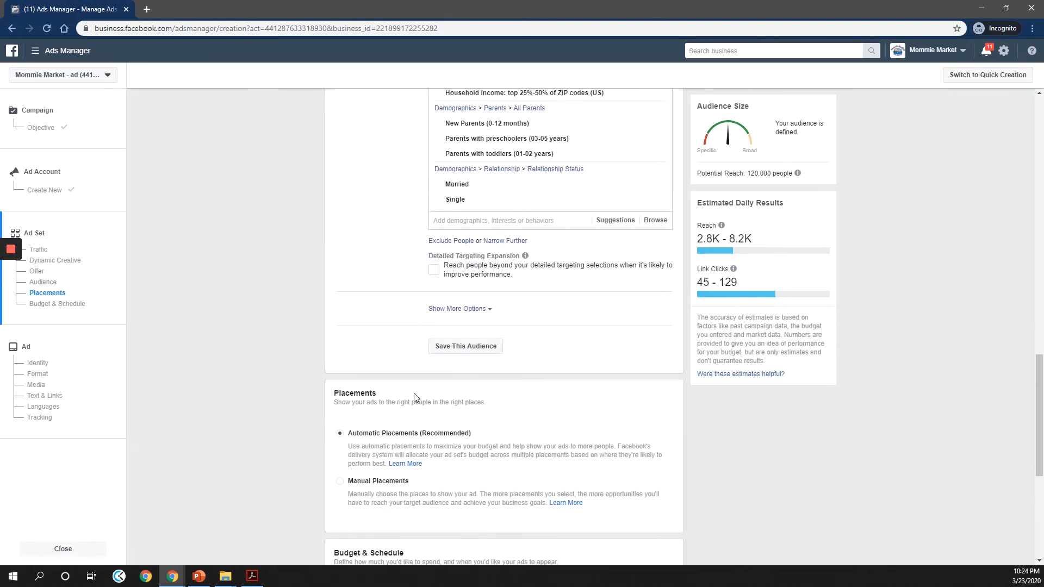
scroll(415, 397, up, 3)
scroll(414, 398, up, 8)
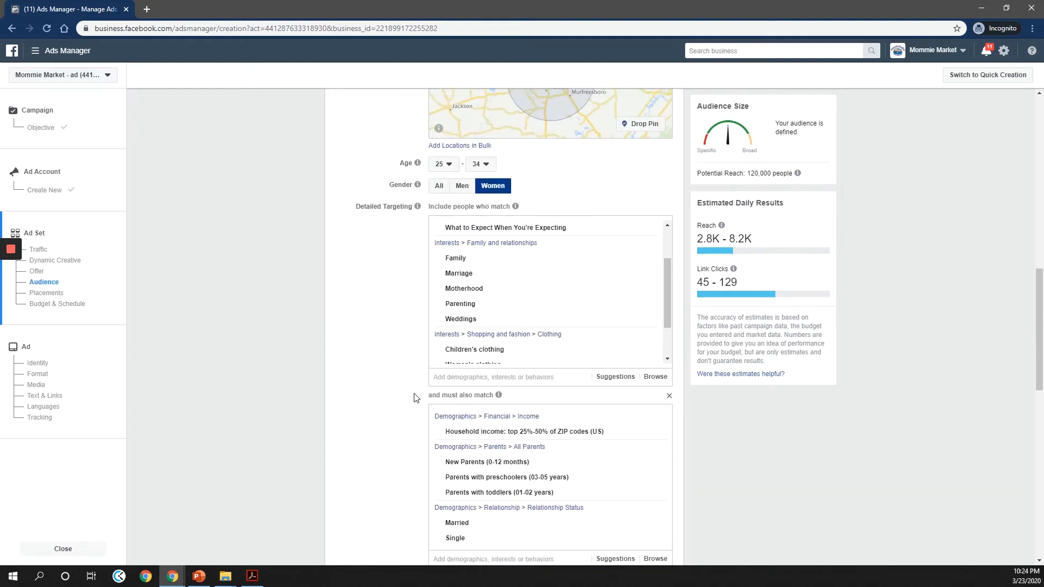
scroll(403, 407, up, 2)
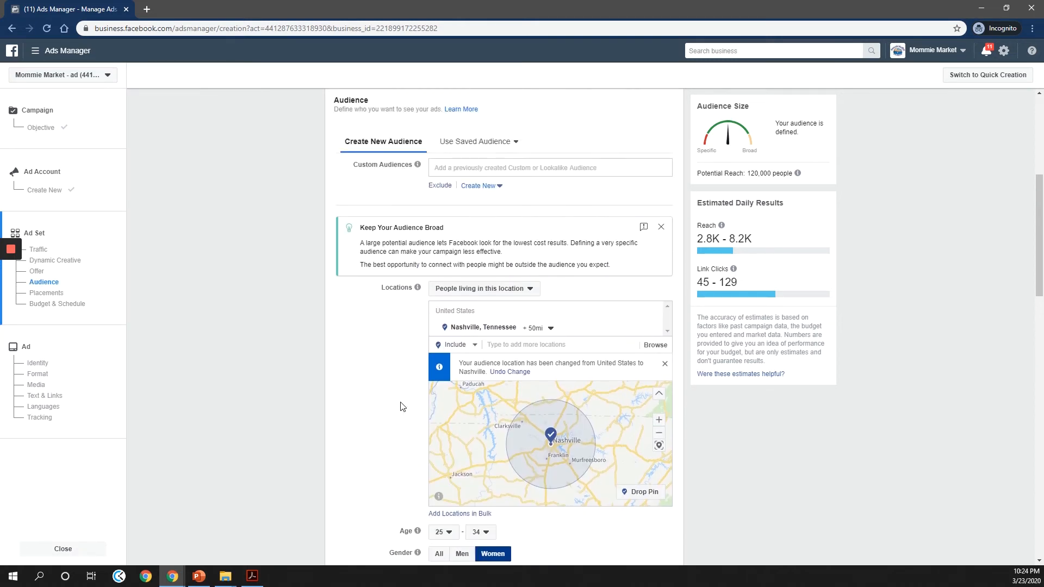
scroll(401, 409, up, 4)
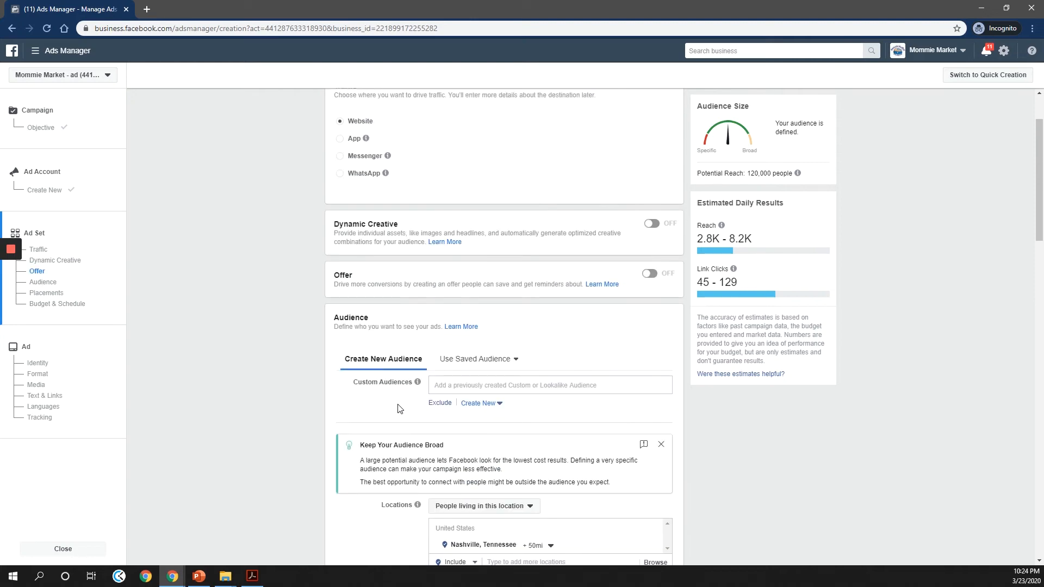
scroll(396, 396, down, 18)
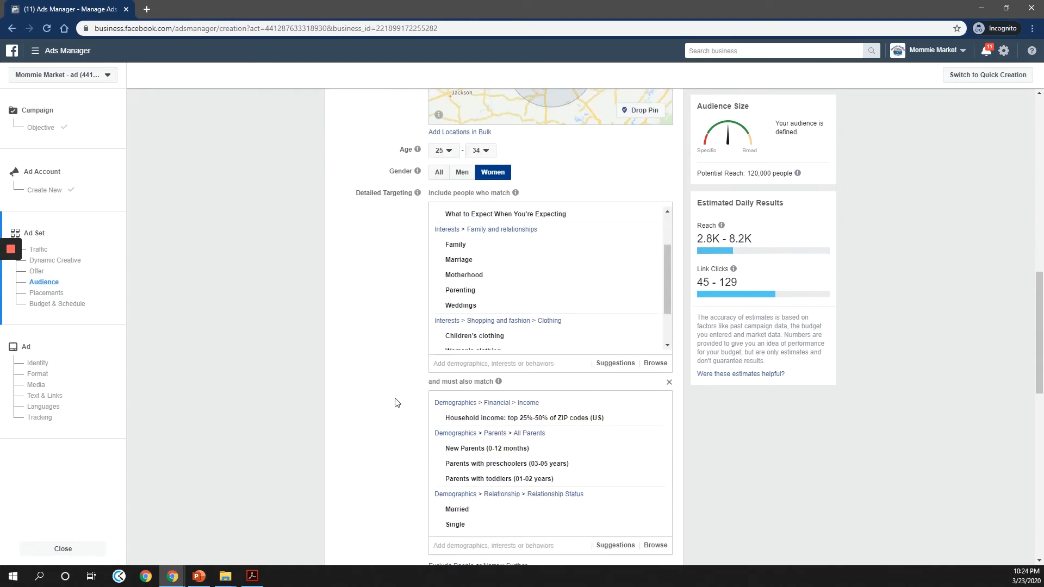
scroll(415, 348, up, 2)
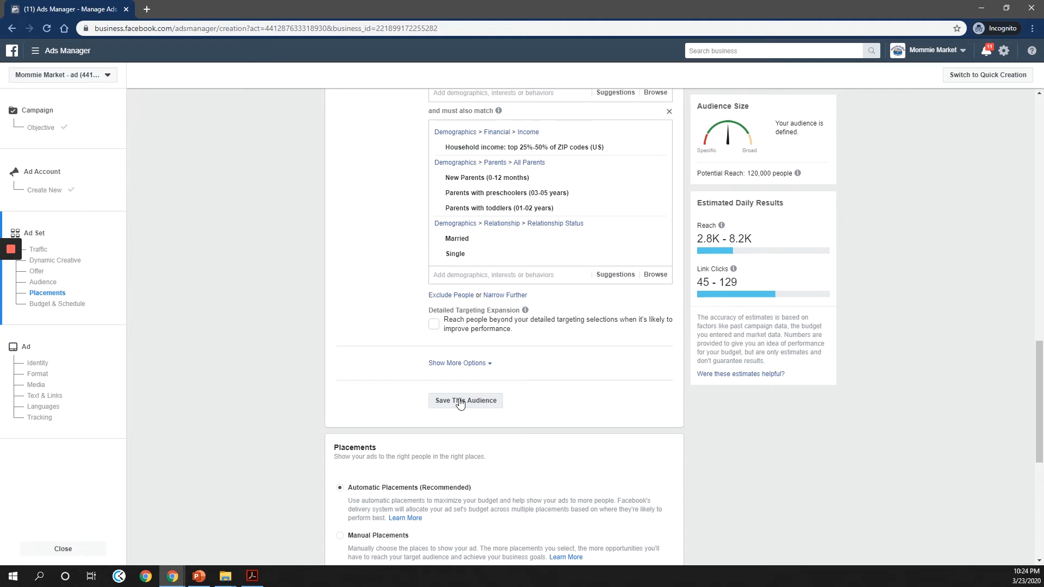
Save the audience under the name "Nashville Ages 25-34 Mothers Income 25-50"
click(464, 402)
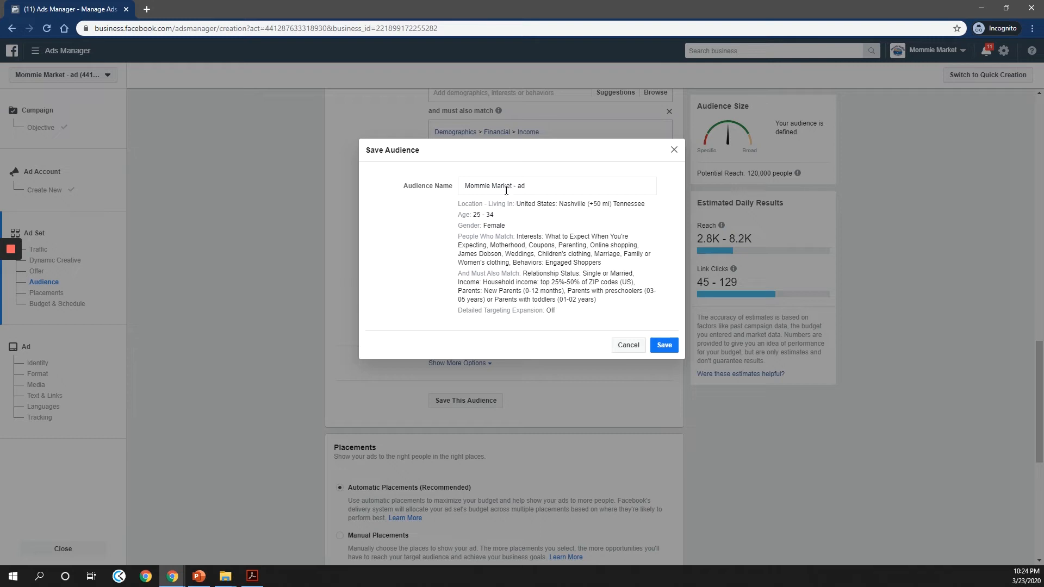
click(504, 187)
key(ctrl+a)
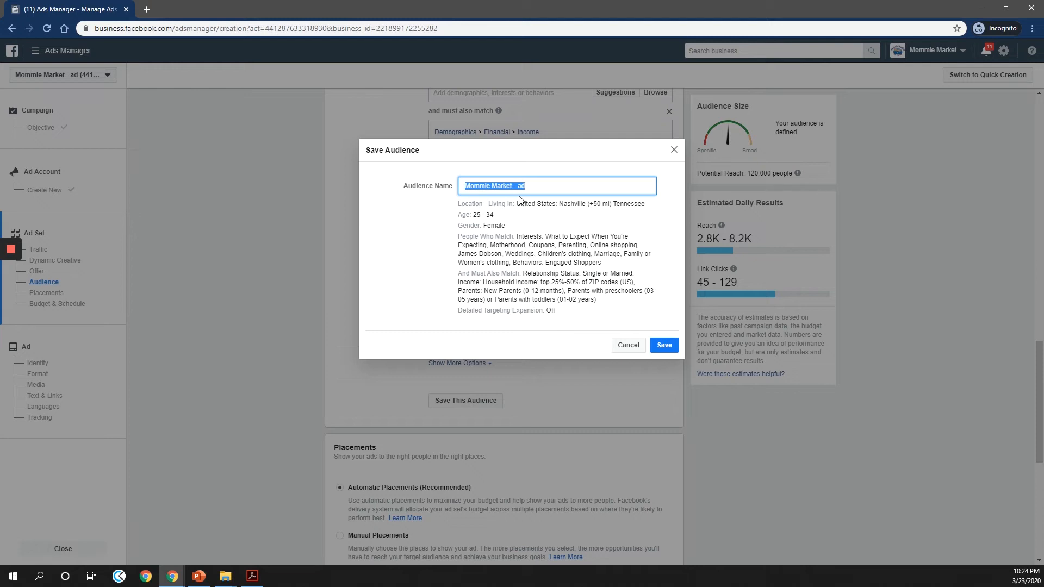
text(Nashville Ages 25-34 Mothers Income )
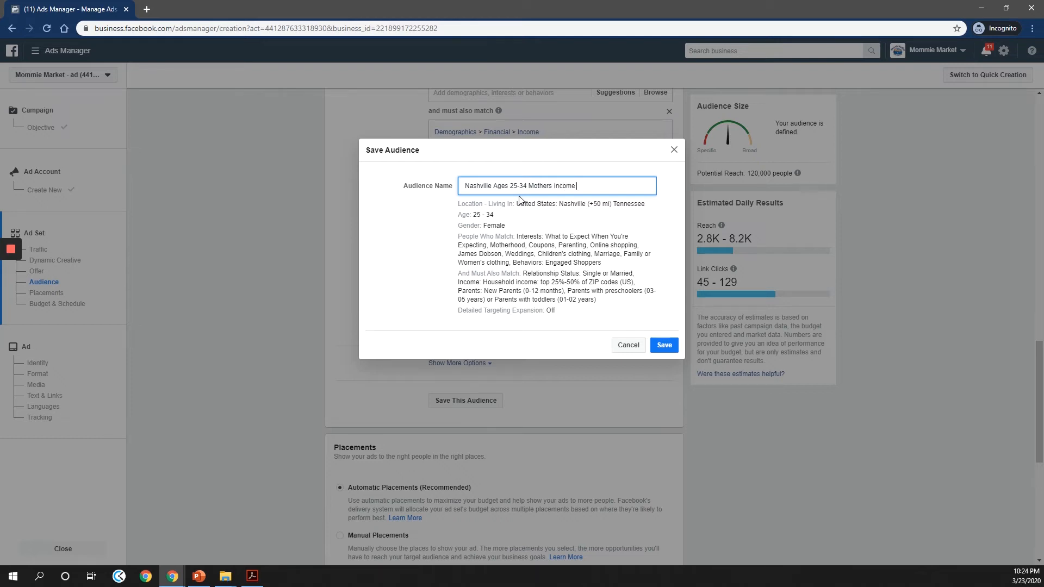
text(25-50)
click(663, 344)
Review the saved audience's summary along with the ad set's placements and its budget and schedule settings
scroll(594, 381, down, 7)
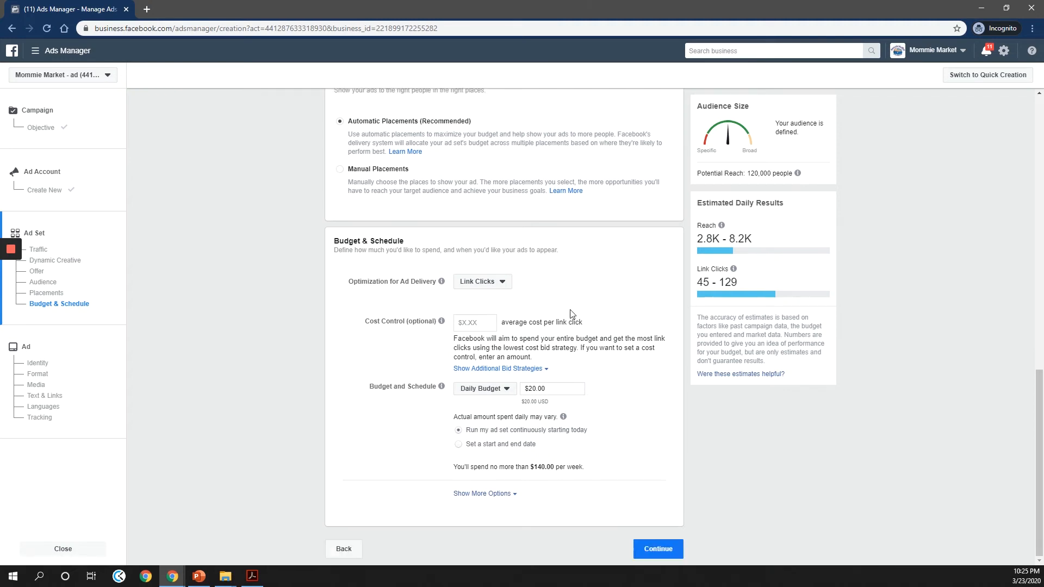
scroll(571, 313, up, 8)
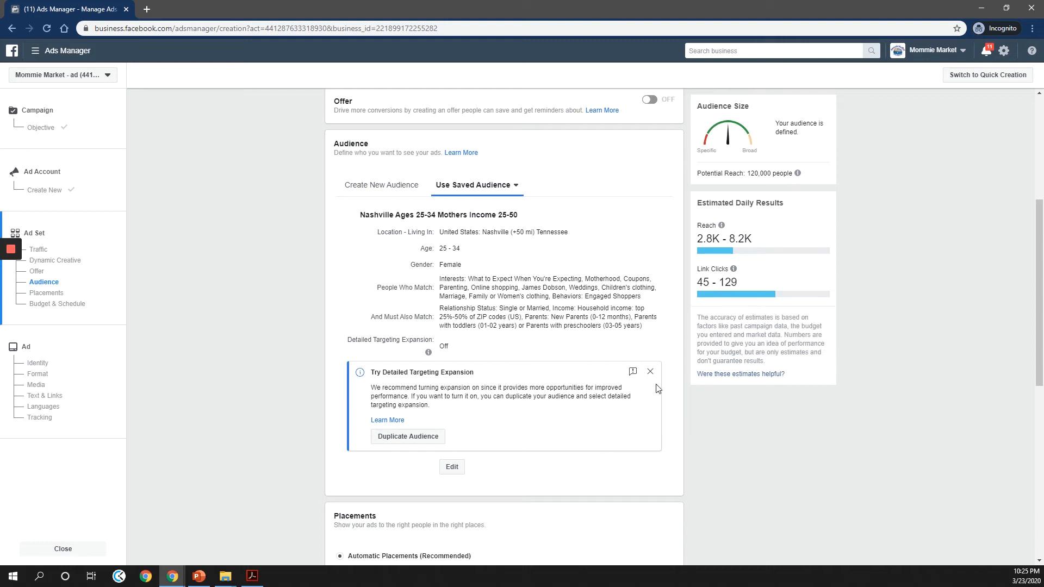
scroll(644, 435, down, 2)
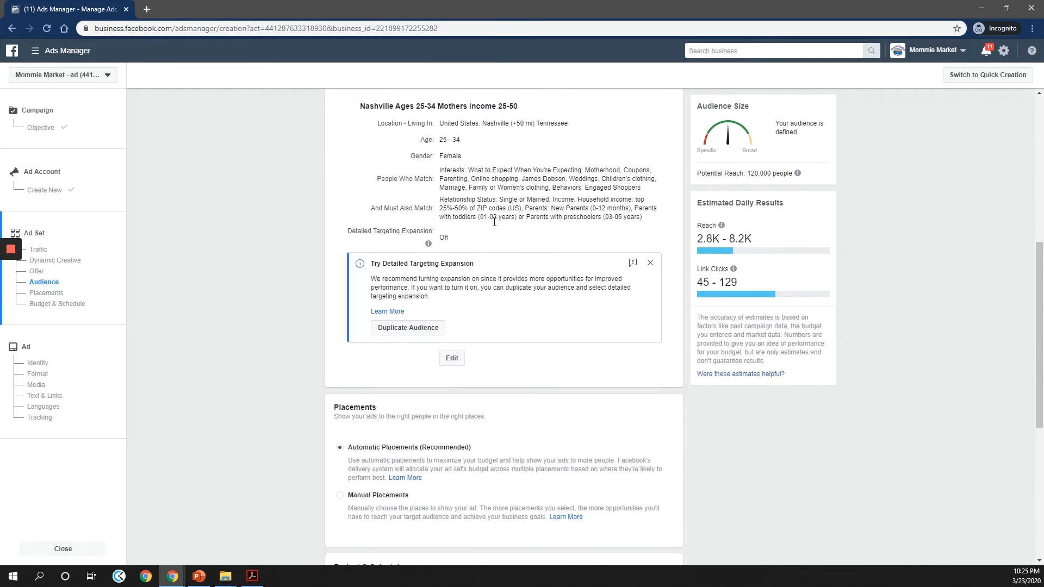
scroll(501, 232, up, 2)
scroll(522, 469, down, 8)
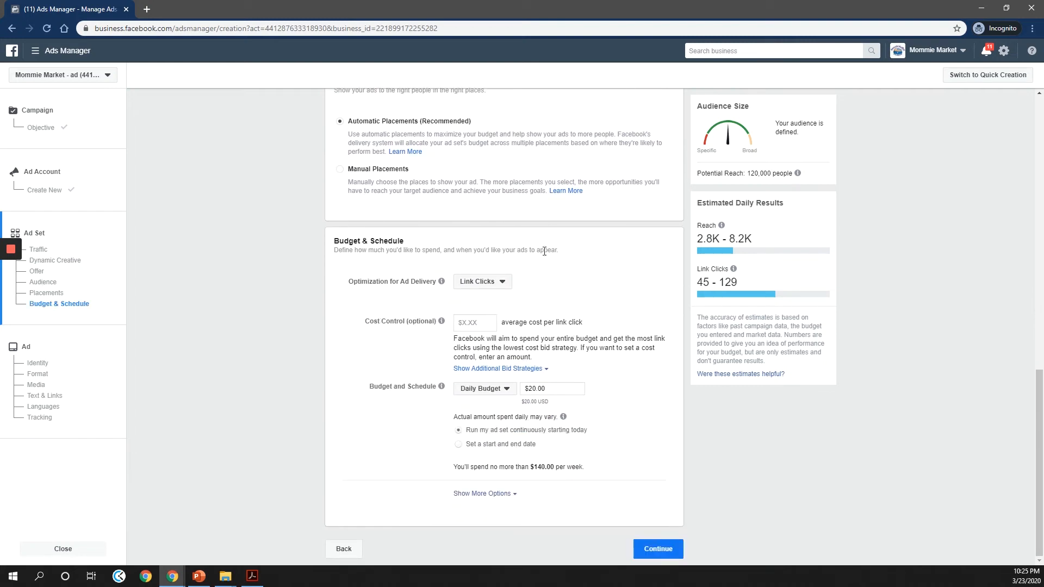
scroll(516, 402, up, 2)
scroll(511, 408, up, 1)
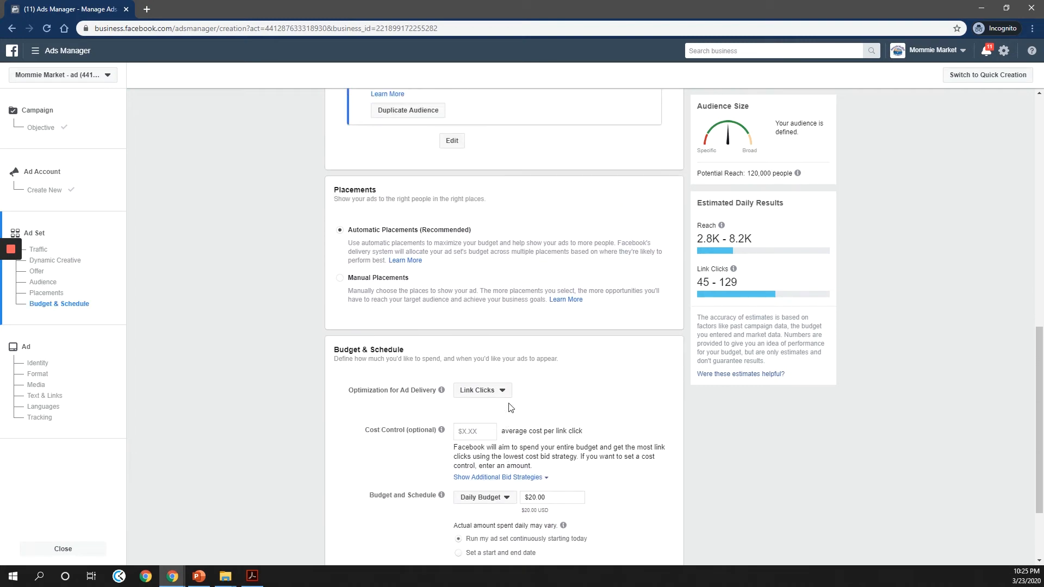
scroll(511, 407, down, 2)
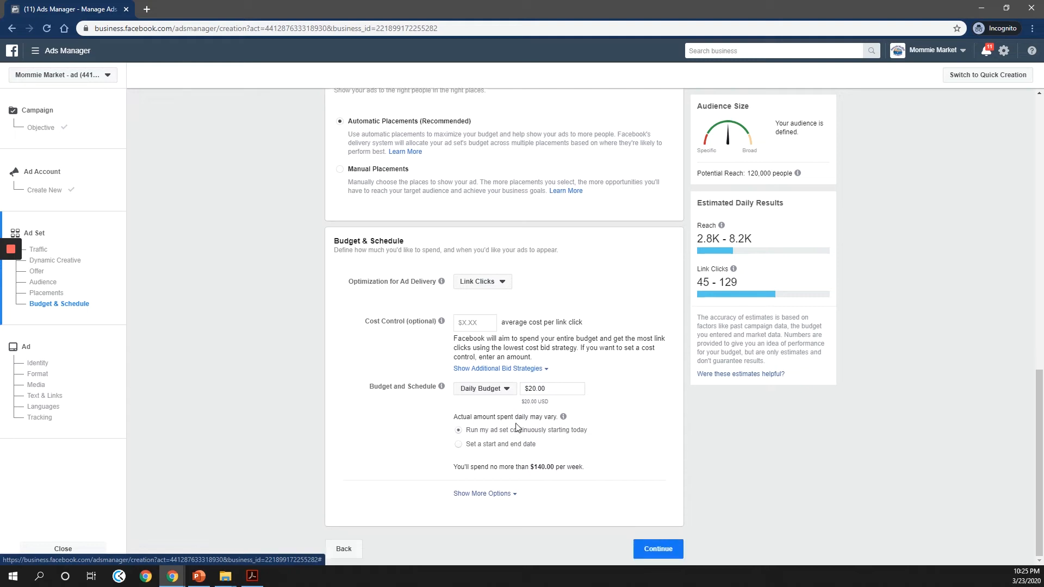
Set the ad set's daily budget to $6.00
triple_click(544, 389)
double_click(541, 389)
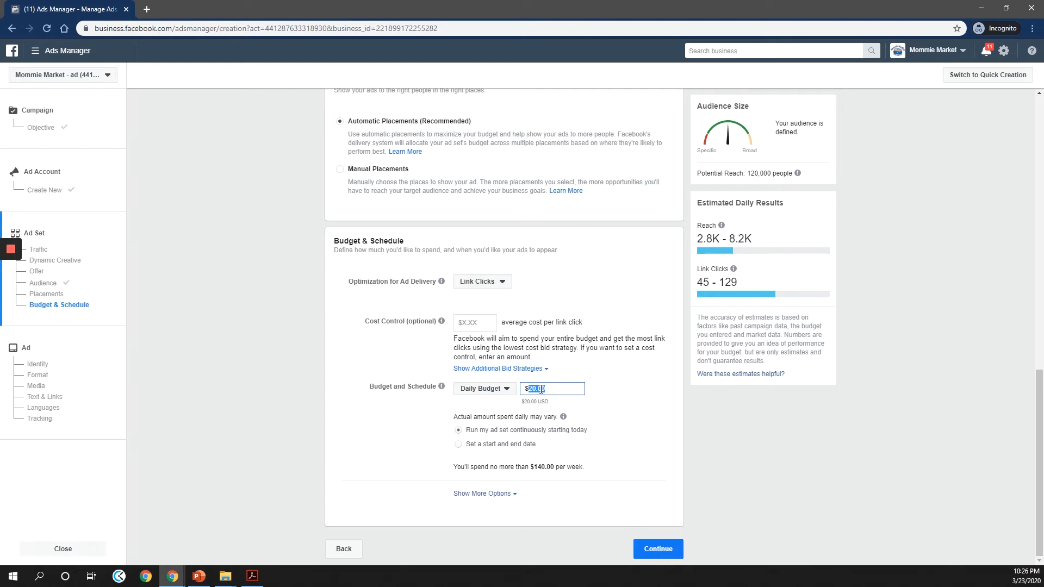
text(8.00)
click(582, 403)
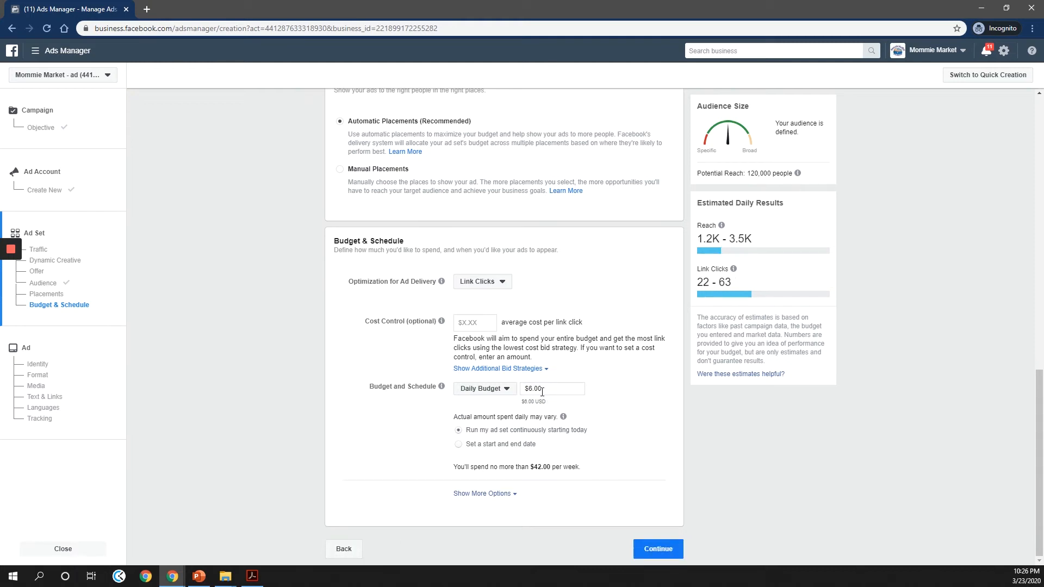
Set the ad set's optimization for ad delivery to Landing Page Views
mouse_move(722, 225)
mouse_move(442, 386)
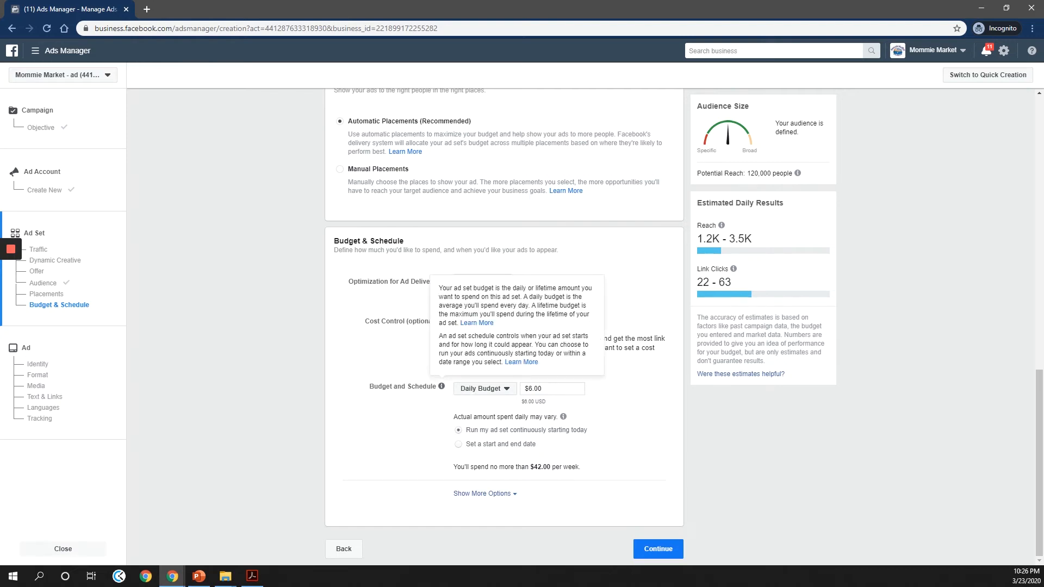
mouse_move(443, 286)
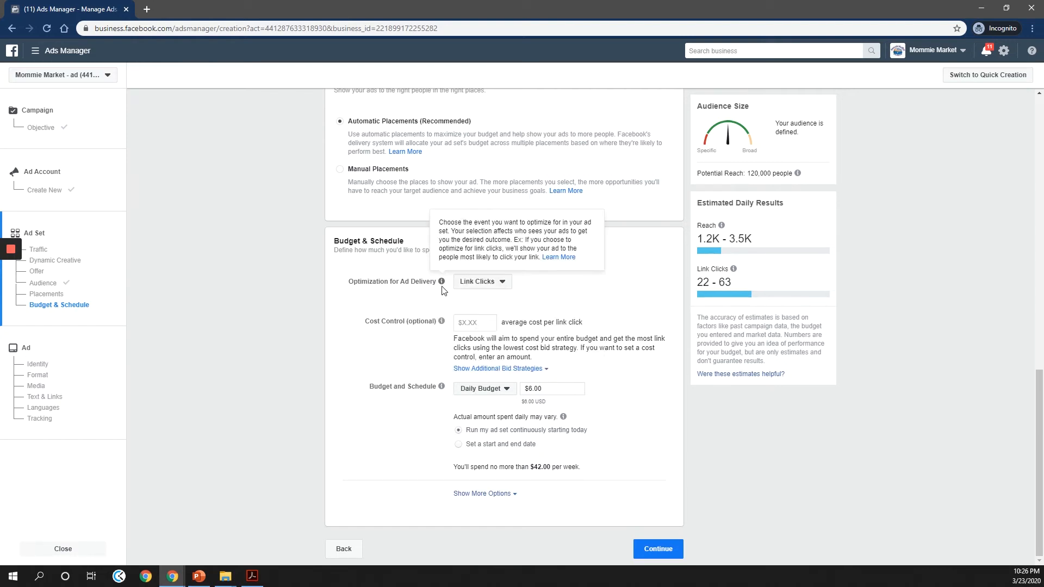
scroll(419, 310, up, 1)
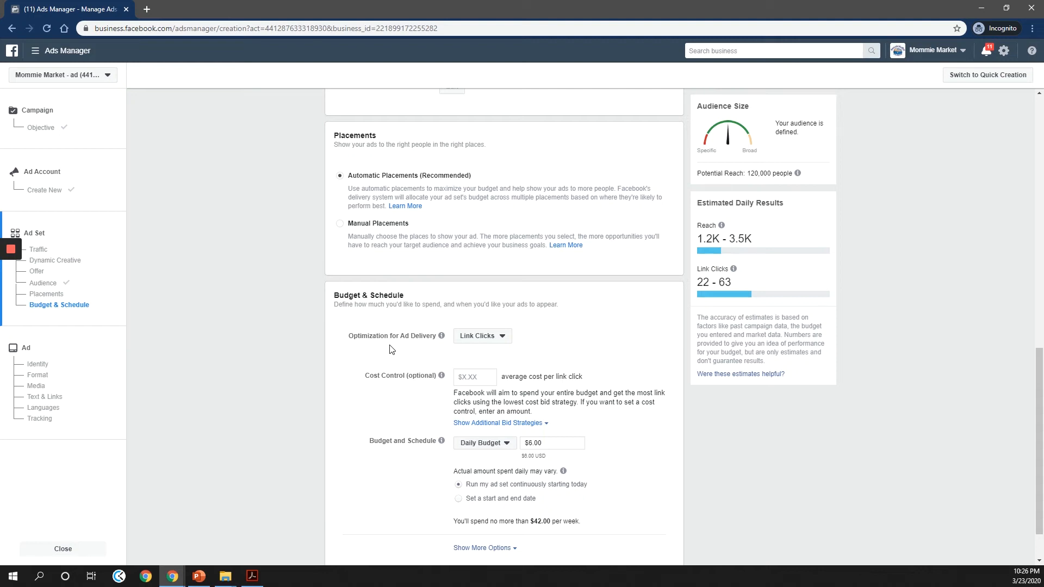
click(470, 340)
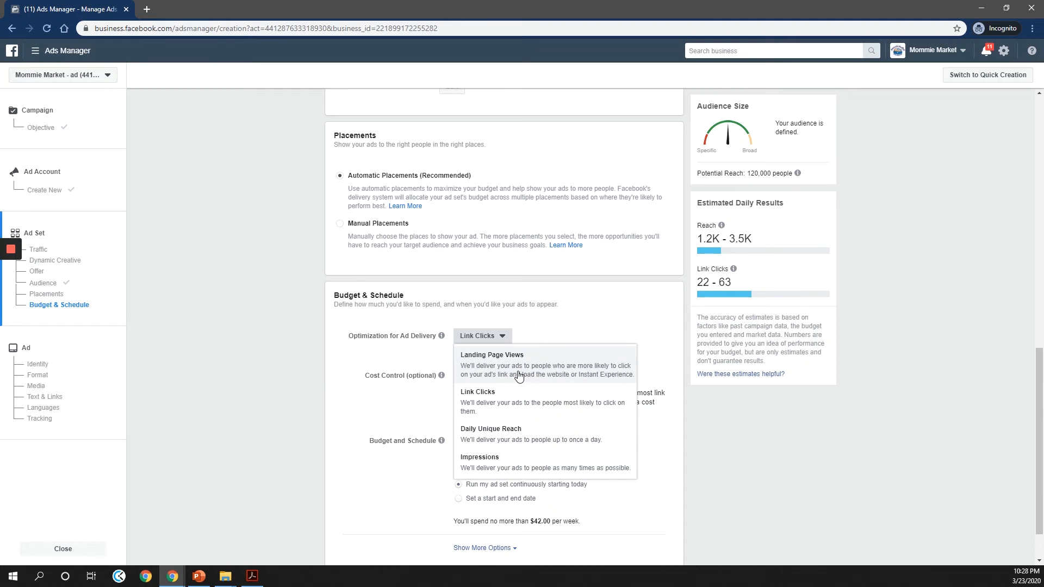
click(492, 381)
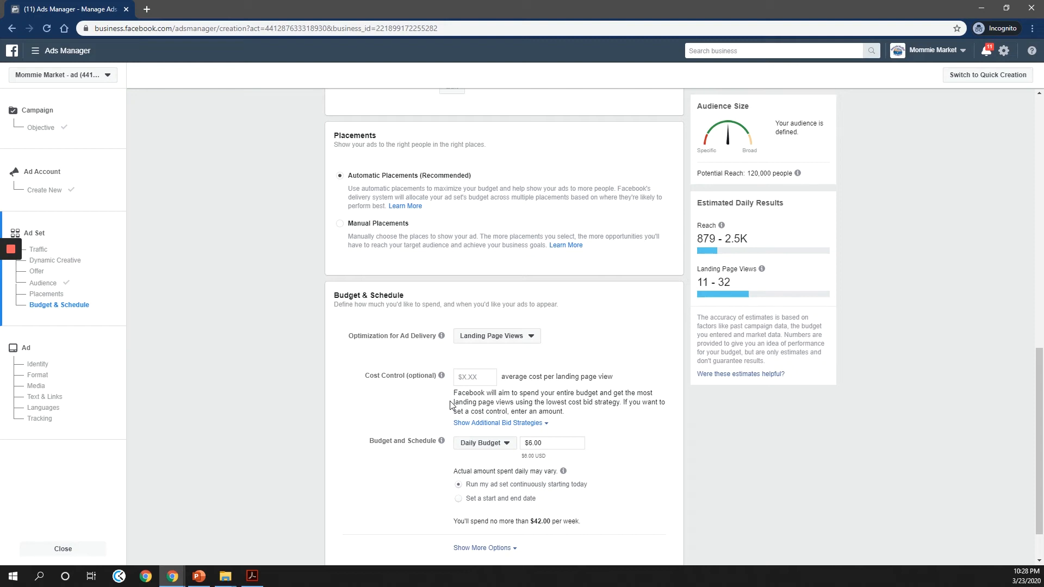
Compare the estimated daily results when optimizing ad delivery for Link Clicks versus Landing Page Views
click(481, 336)
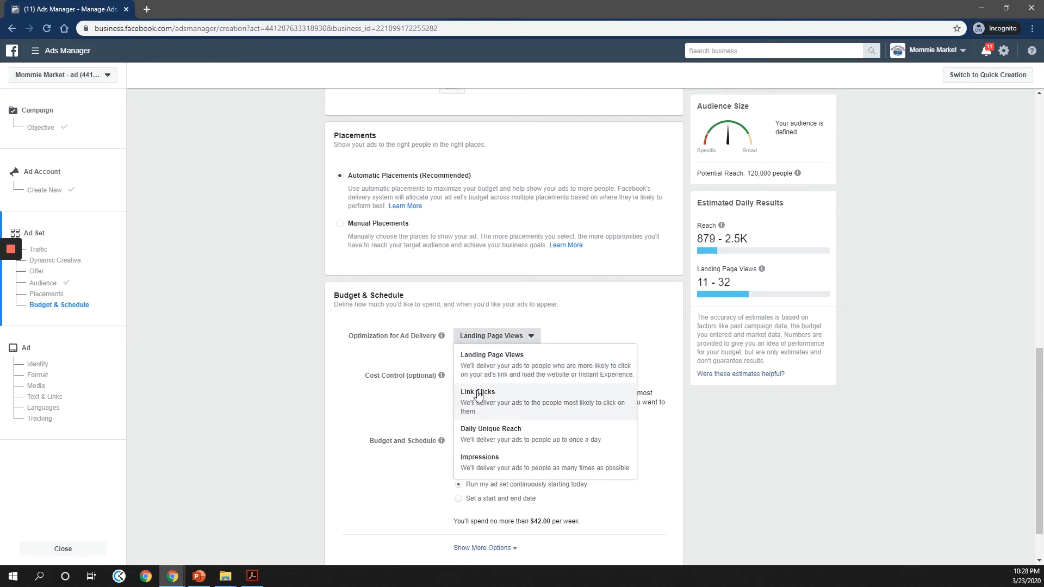
click(478, 393)
click(473, 336)
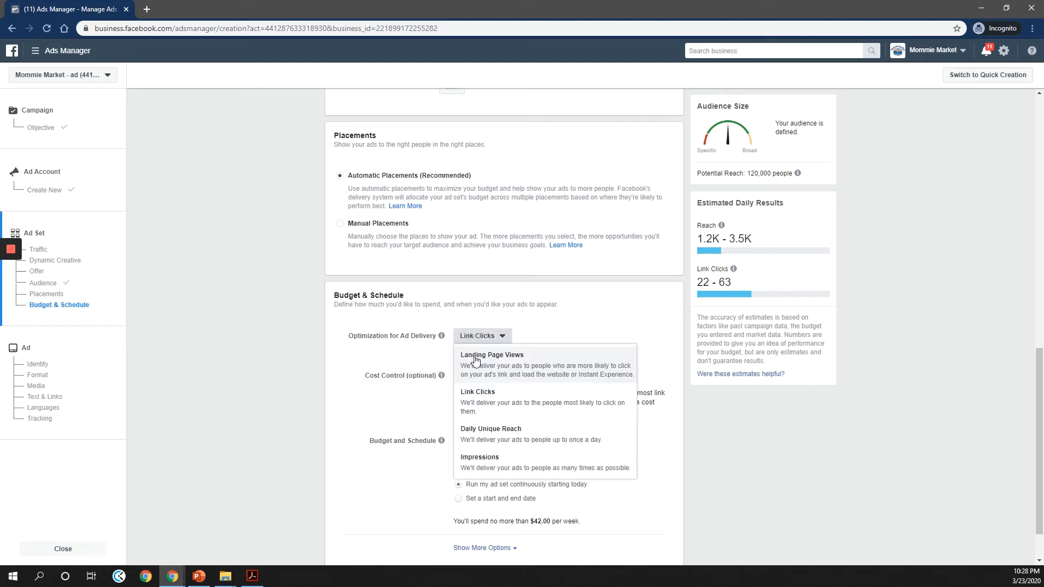
click(475, 359)
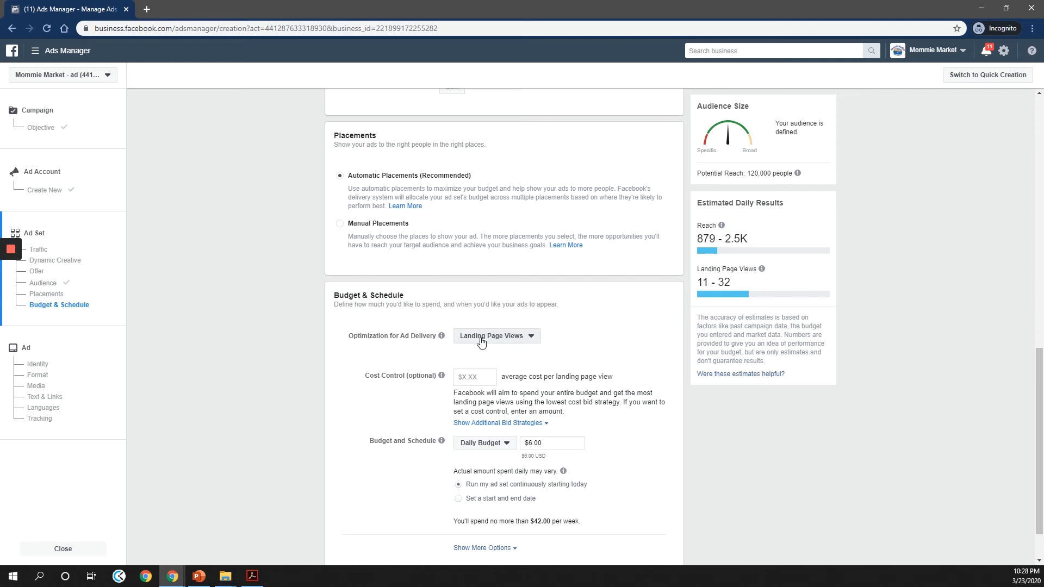
click(480, 341)
click(476, 393)
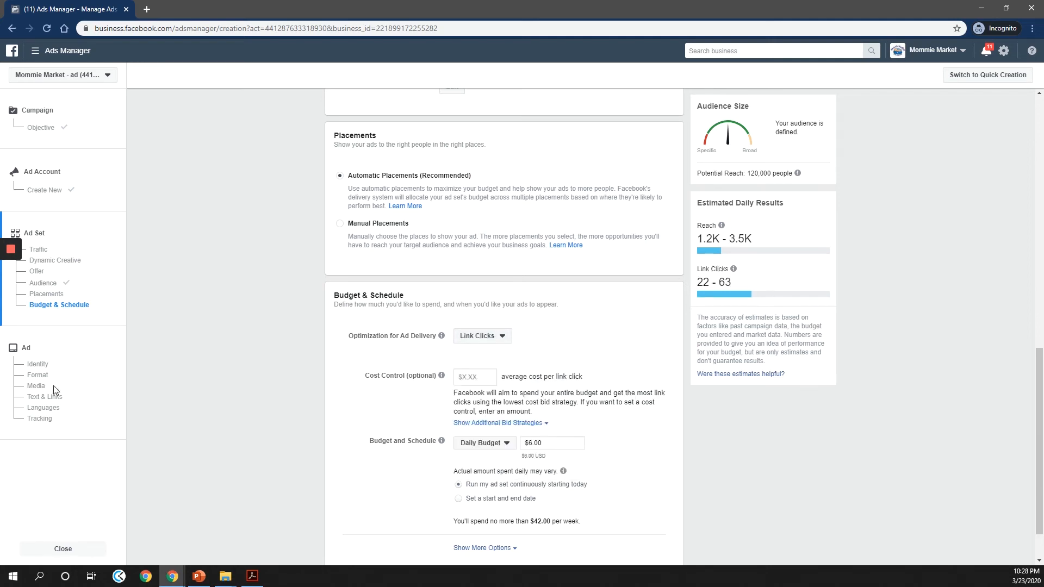
click(475, 338)
click(475, 354)
click(471, 341)
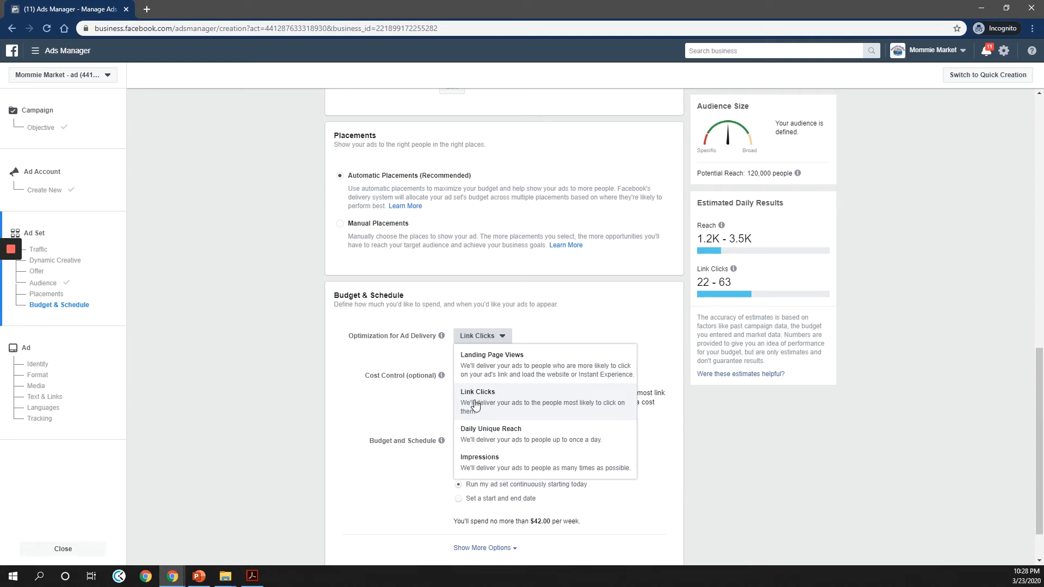
click(475, 405)
click(471, 337)
click(478, 376)
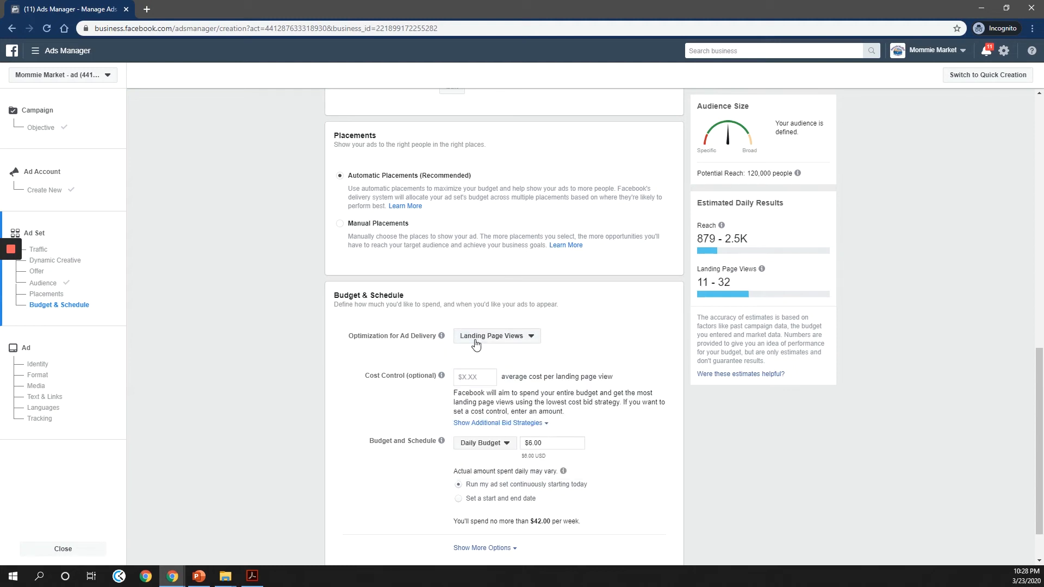
click(475, 343)
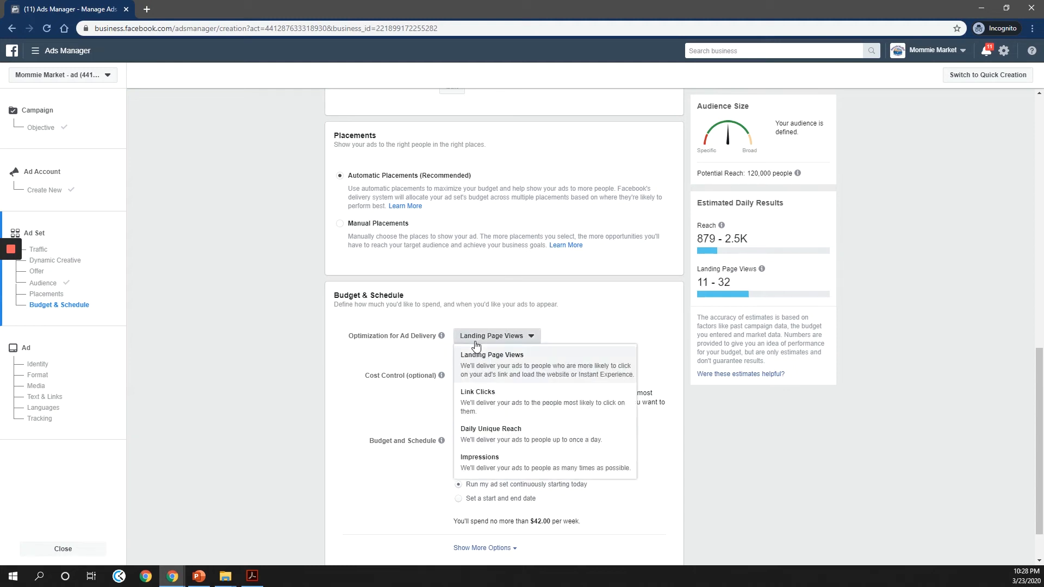
click(479, 402)
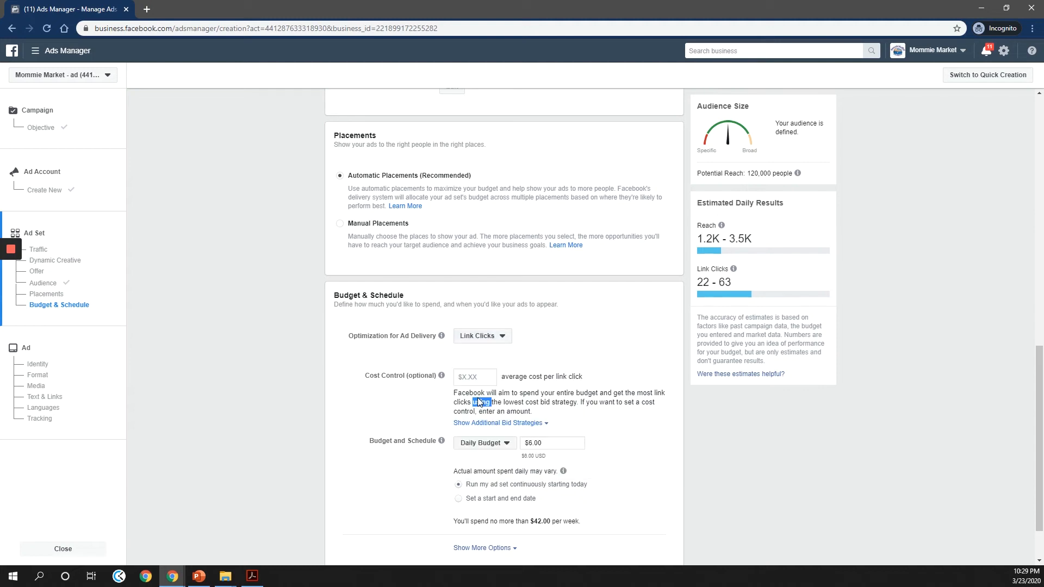
click(480, 341)
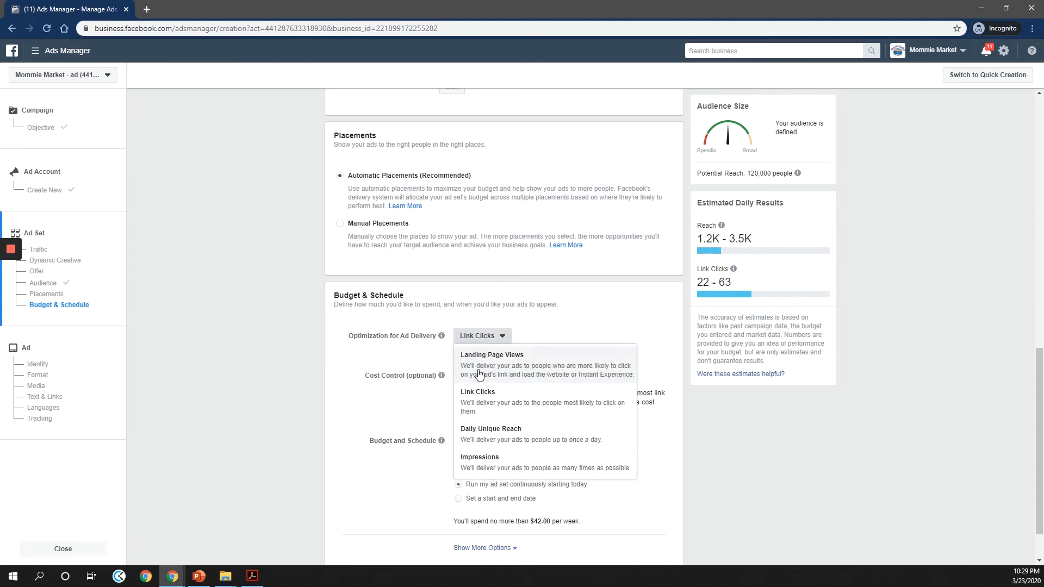
click(478, 372)
Set the ad set's optimization for ad delivery to Link Clicks
click(481, 338)
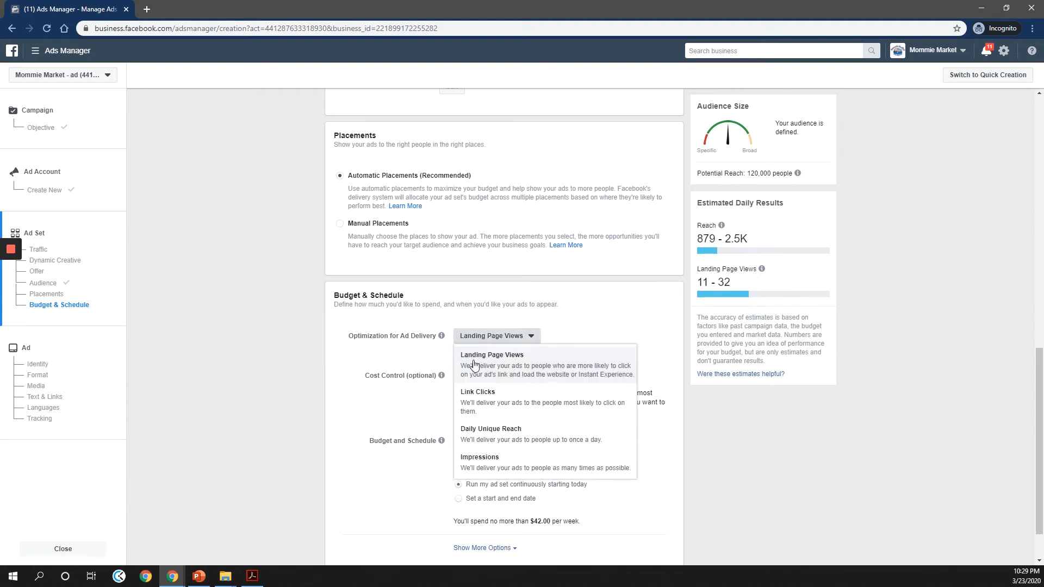
double_click(478, 403)
mouse_move(728, 270)
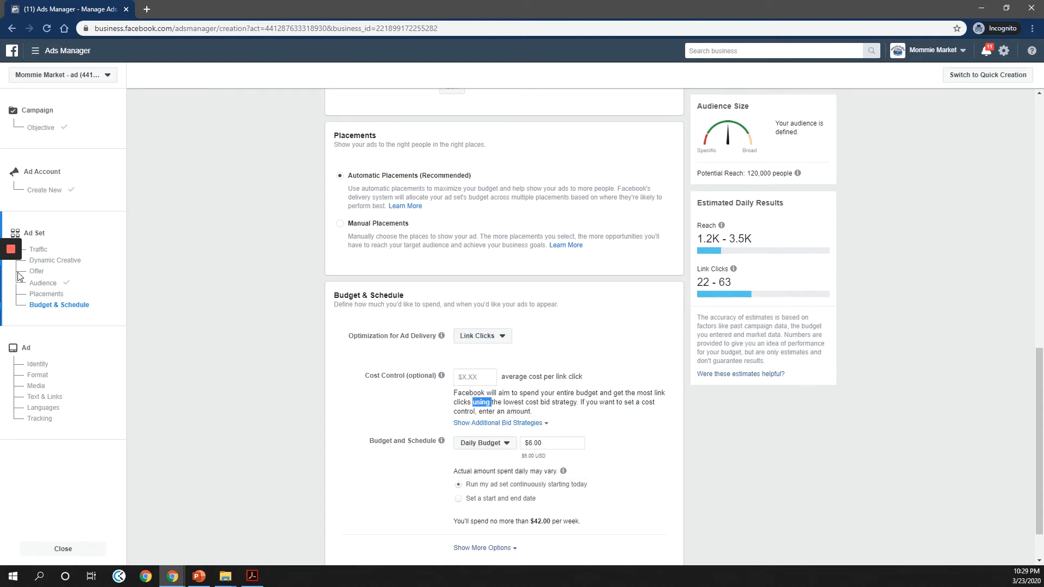
Switch the ad set's placements from automatic to Manual Placements
scroll(489, 250, down, 1)
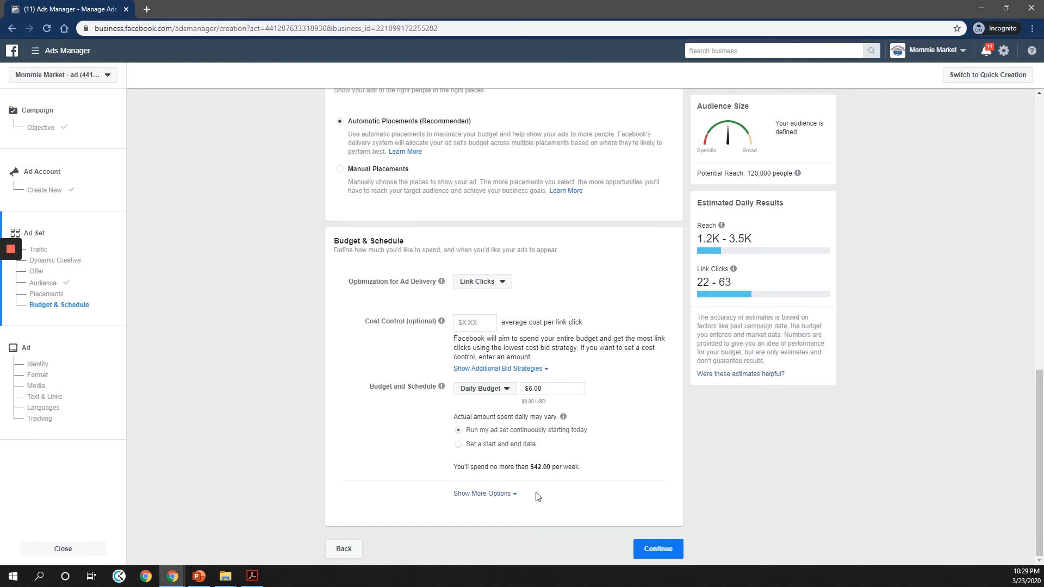
scroll(440, 499, up, 4)
scroll(413, 424, down, 5)
scroll(387, 338, up, 1)
scroll(387, 338, up, 2)
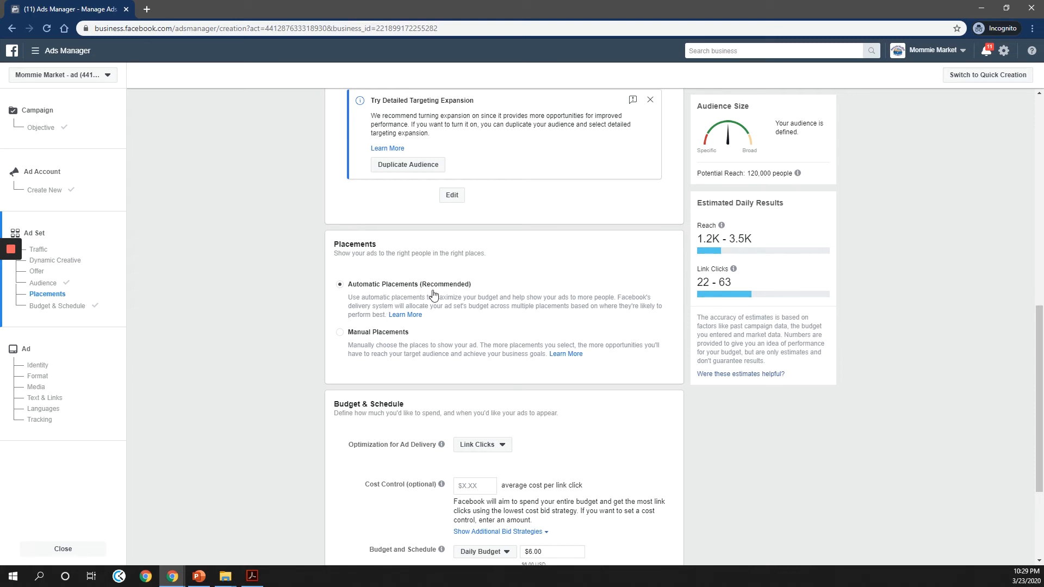
click(374, 332)
Examine the devices, platforms and individual placements offered under Manual Placements, along with the budget and schedule settings
scroll(365, 509, down, 3)
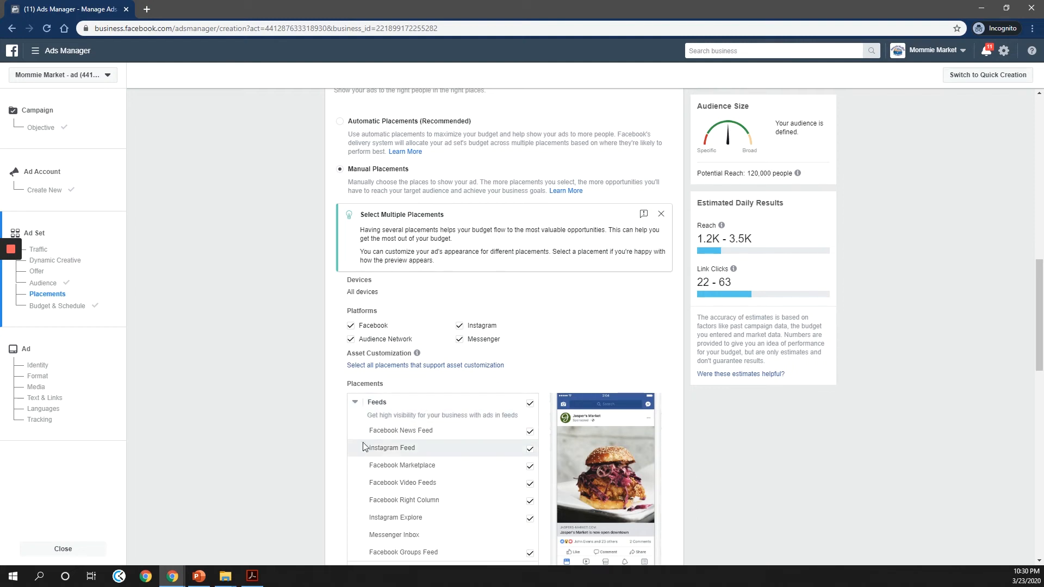
scroll(350, 464, down, 1)
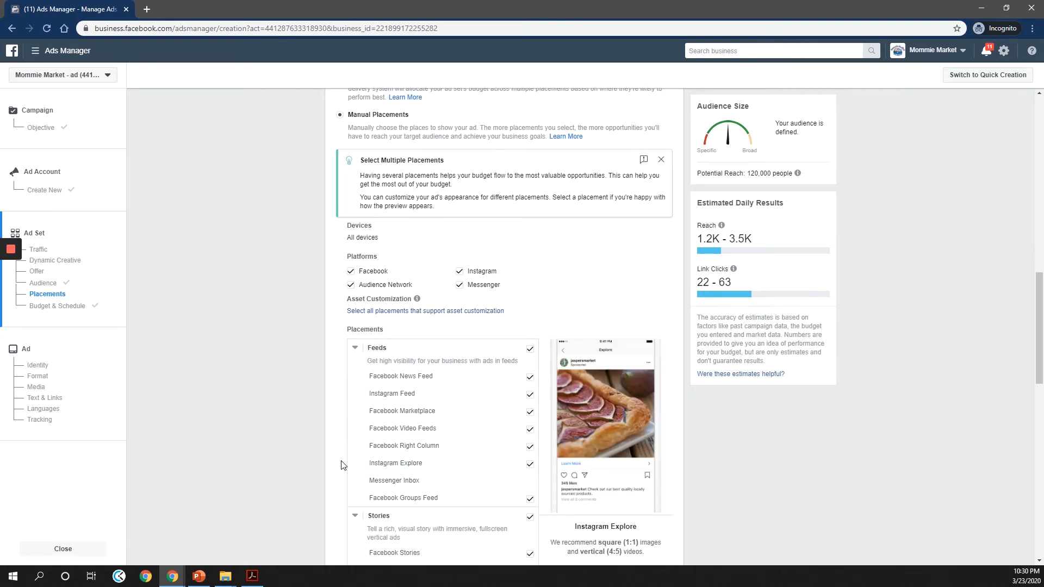
scroll(362, 469, down, 1)
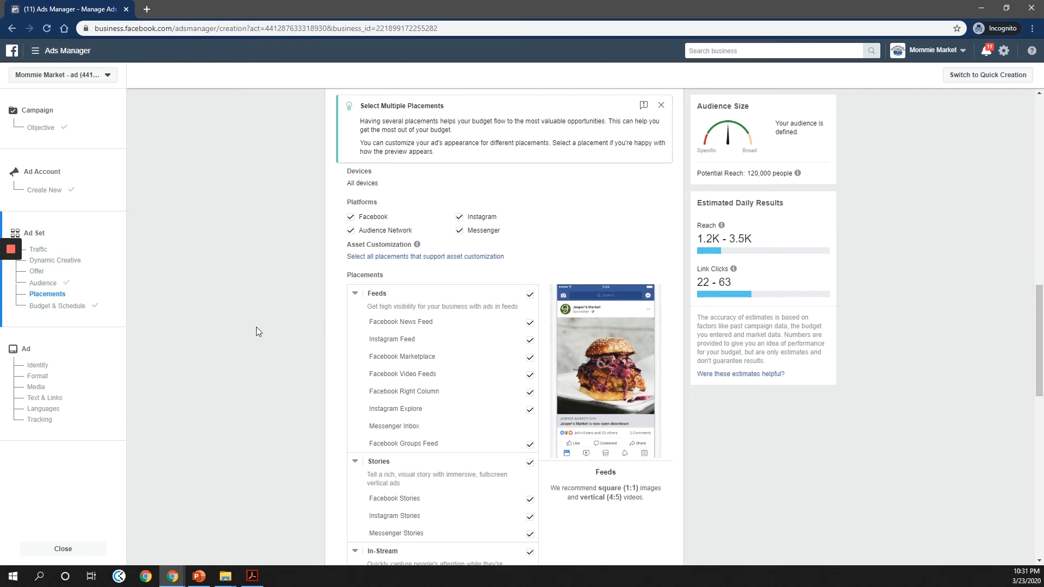
mouse_move(12, 274)
scroll(131, 286, up, 1)
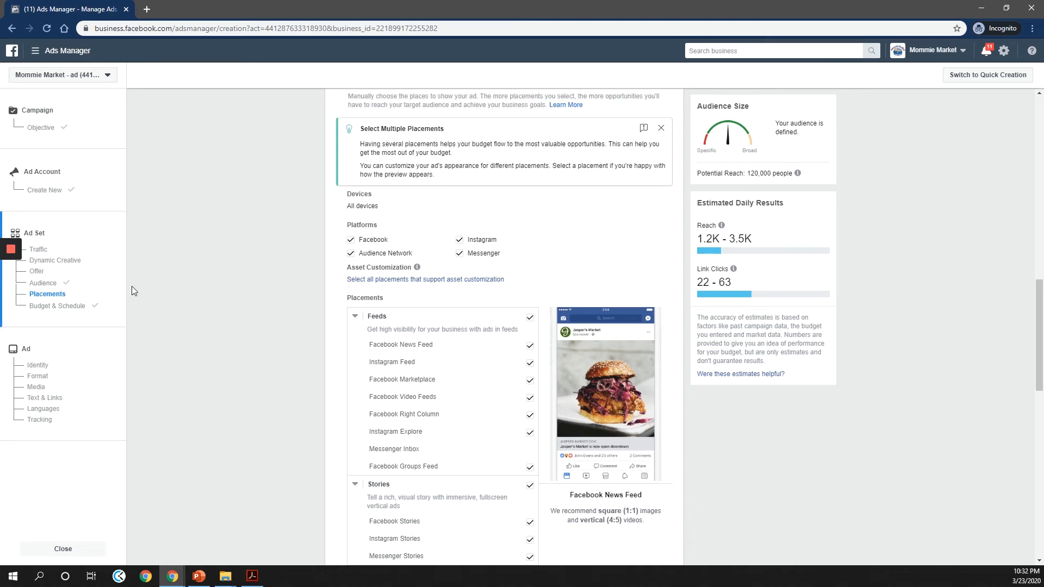
scroll(304, 320, down, 10)
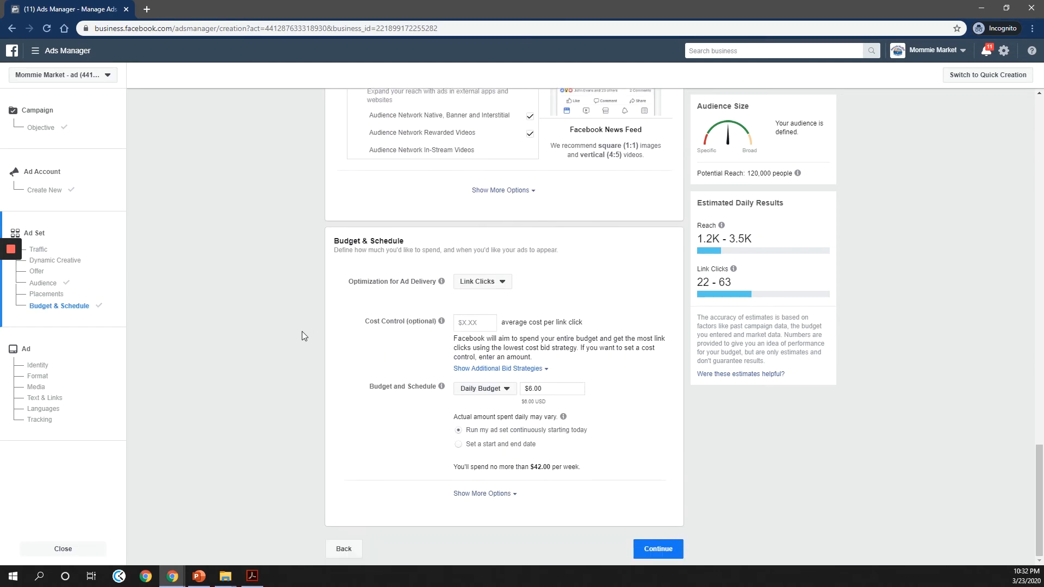
scroll(533, 418, up, 15)
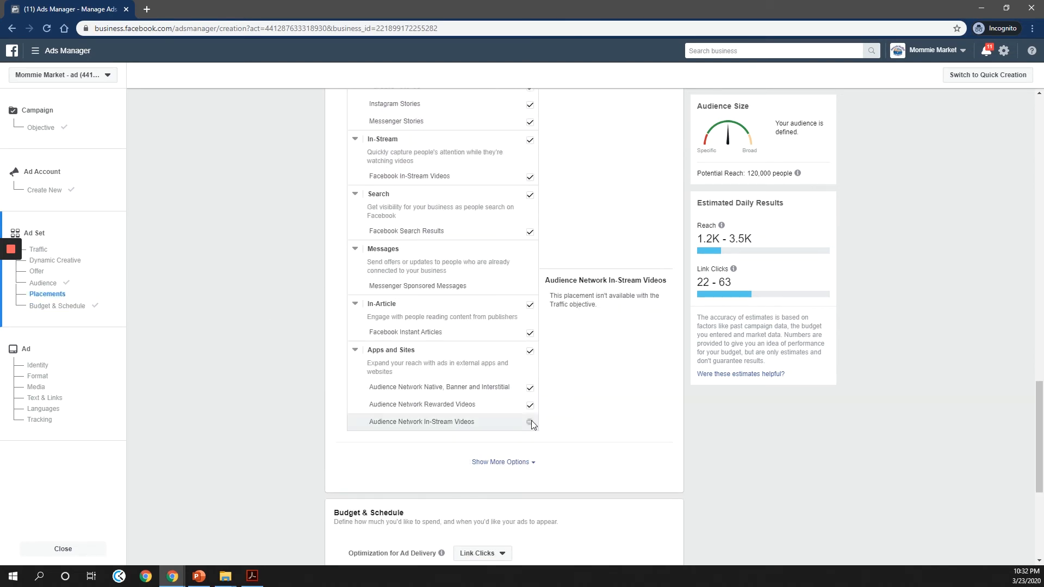
Copy the saved audience's name and use it to rename the ad set "Nashville Ages 25-34 Mothers Income 25-50"
scroll(513, 436, up, 10)
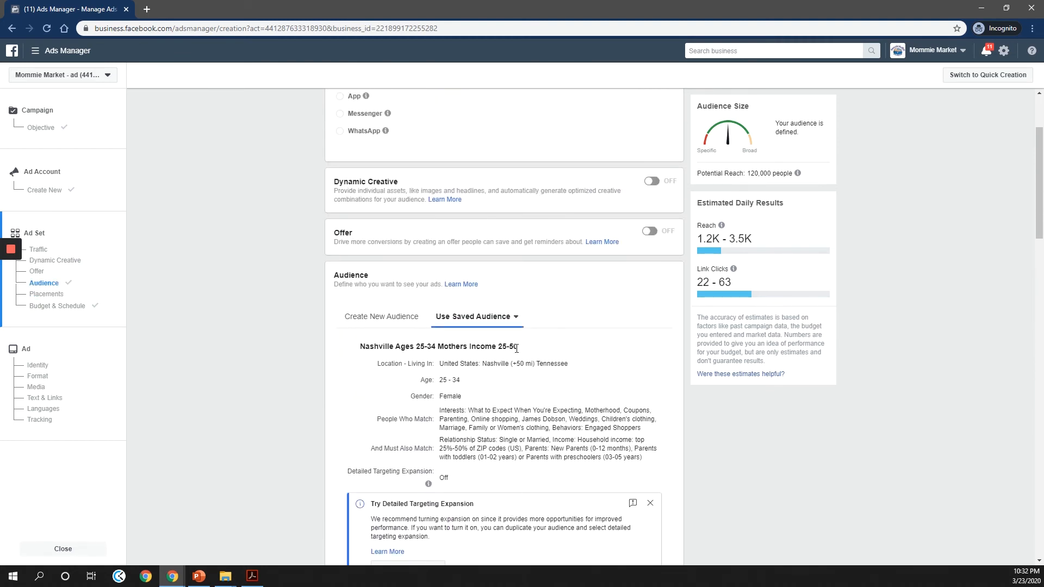
drag(522, 350, 362, 347)
key(ctrl+c)
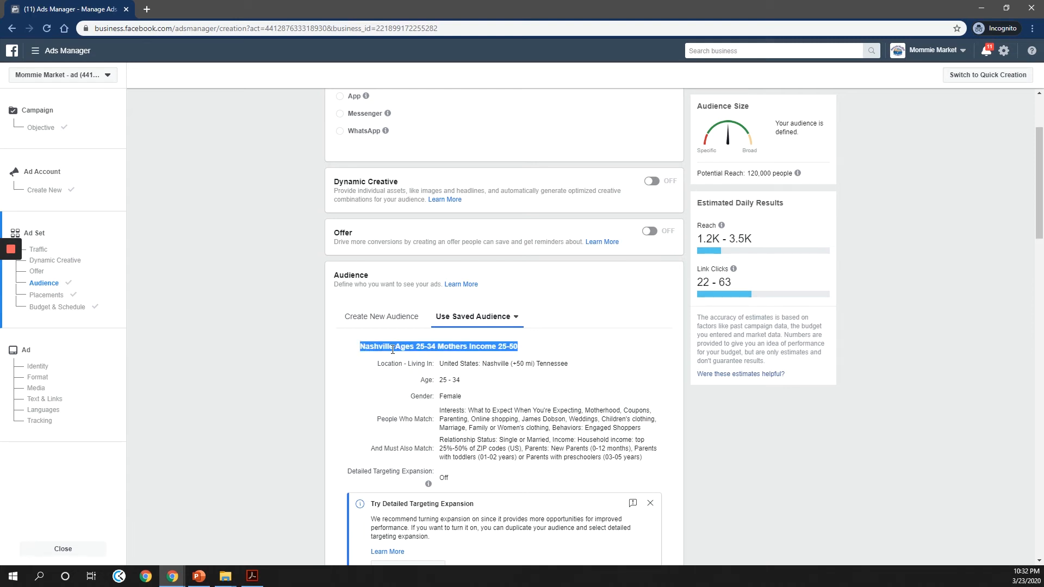
scroll(392, 350, up, 3)
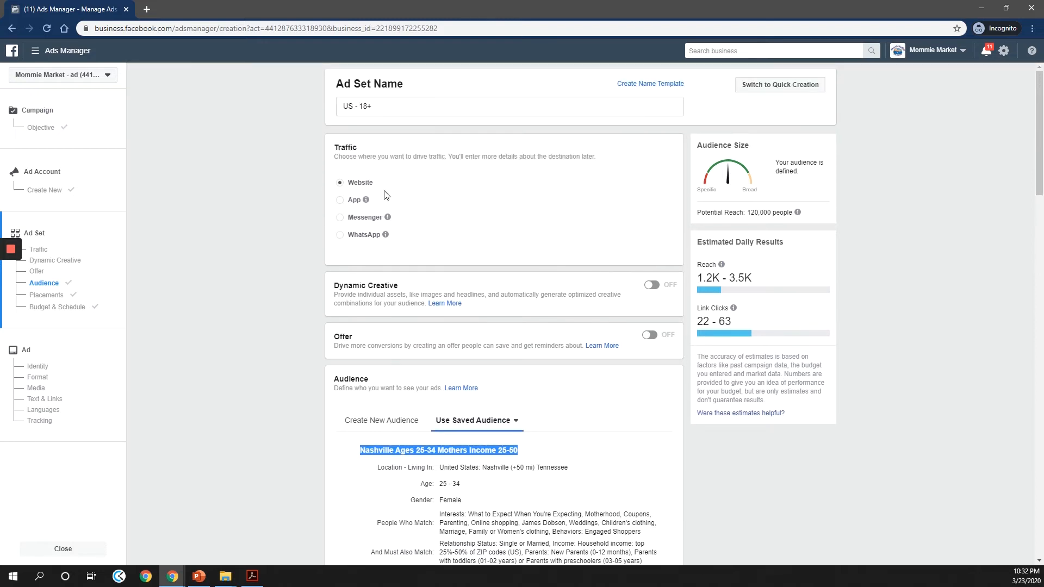
drag(373, 103, 369, 103)
key(ctrl+a)
key(ctrl+v)
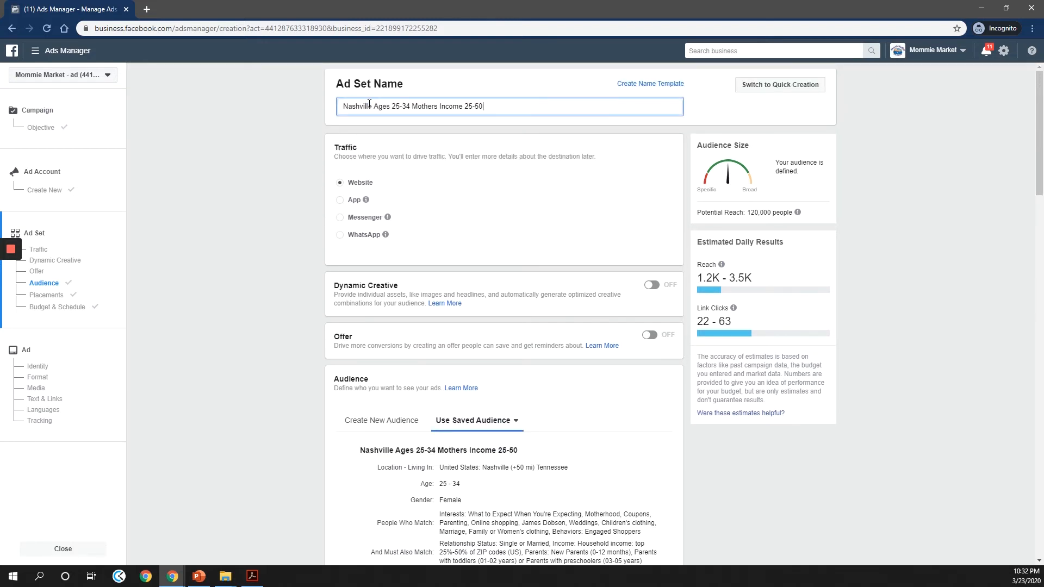
Finish the ad set settings and continue to the ad creation page
scroll(432, 229, down, 20)
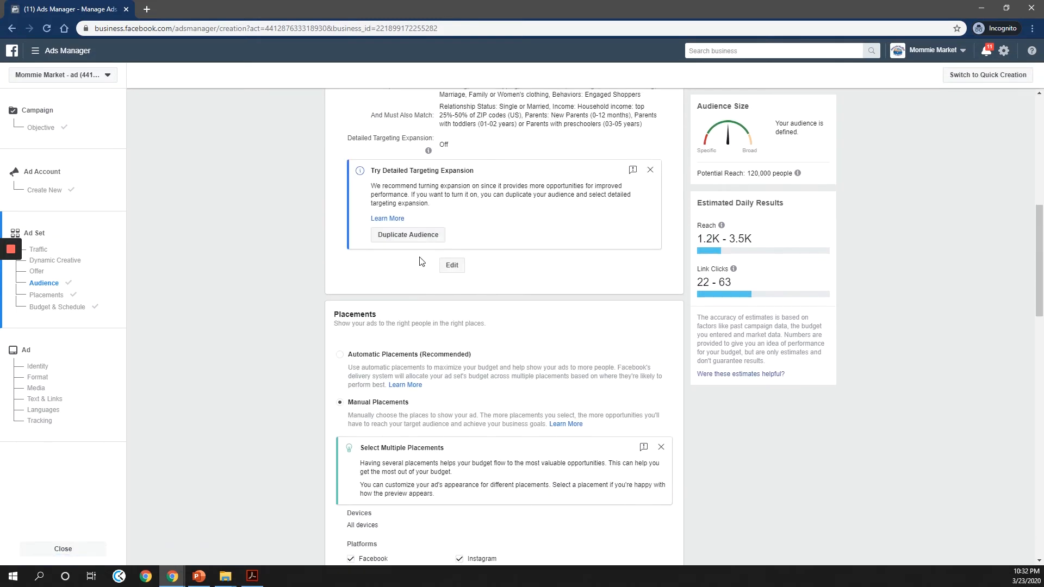
scroll(410, 278, down, 6)
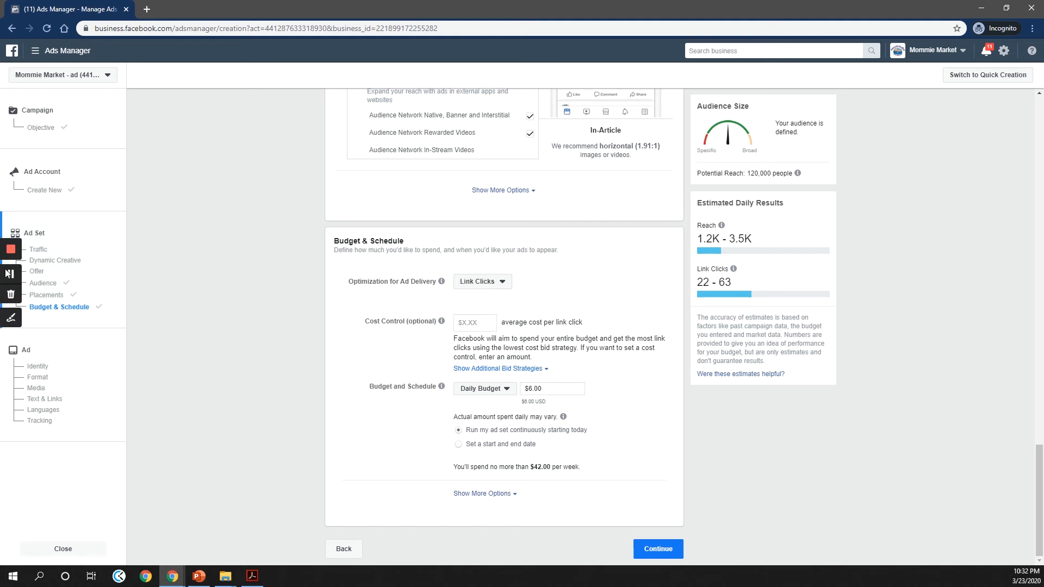
click(8, 273)
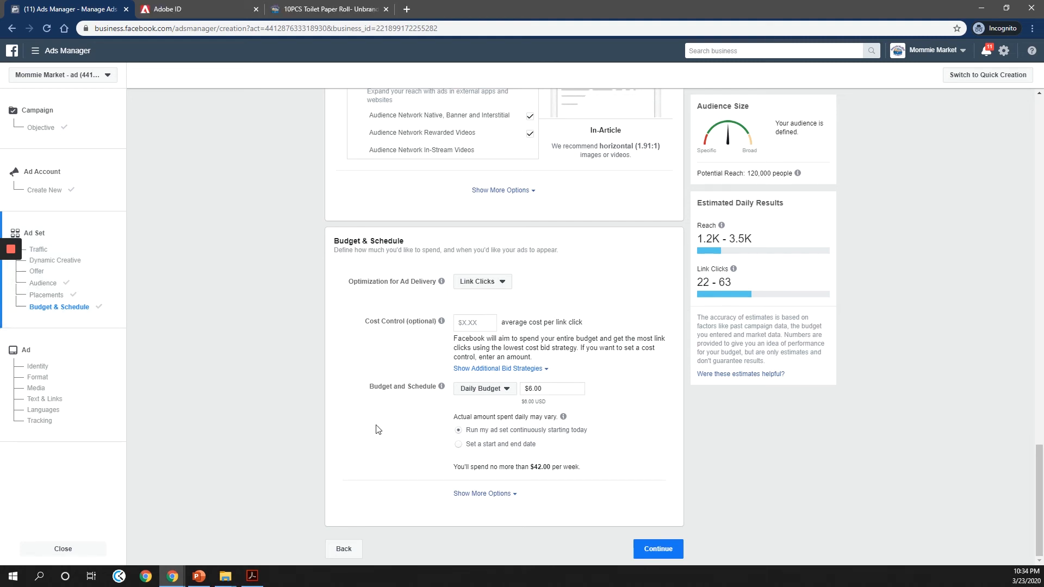
click(652, 550)
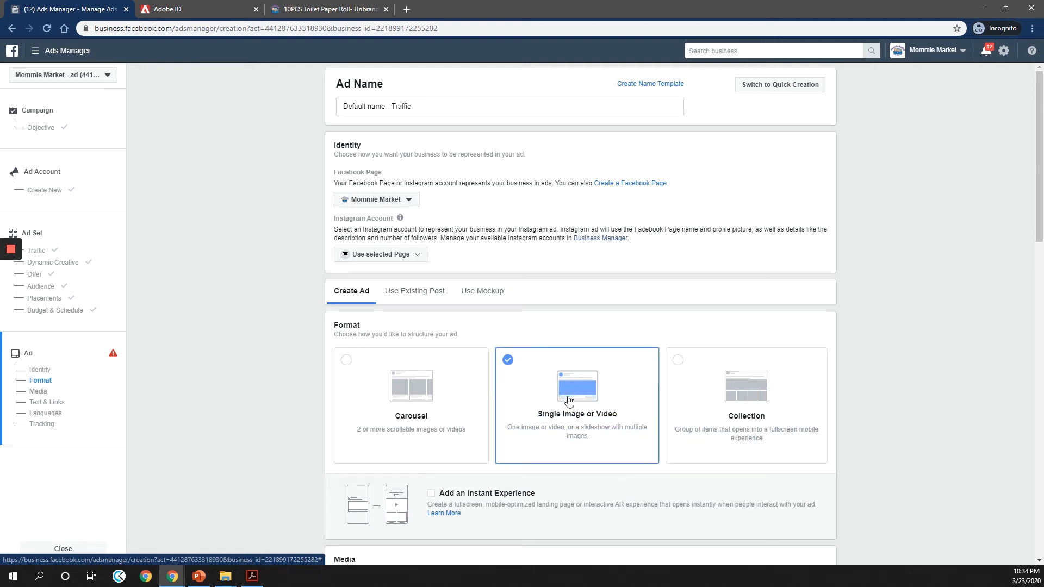
Look over the ad's identity, format, media, and text and links sections
scroll(587, 443, down, 1)
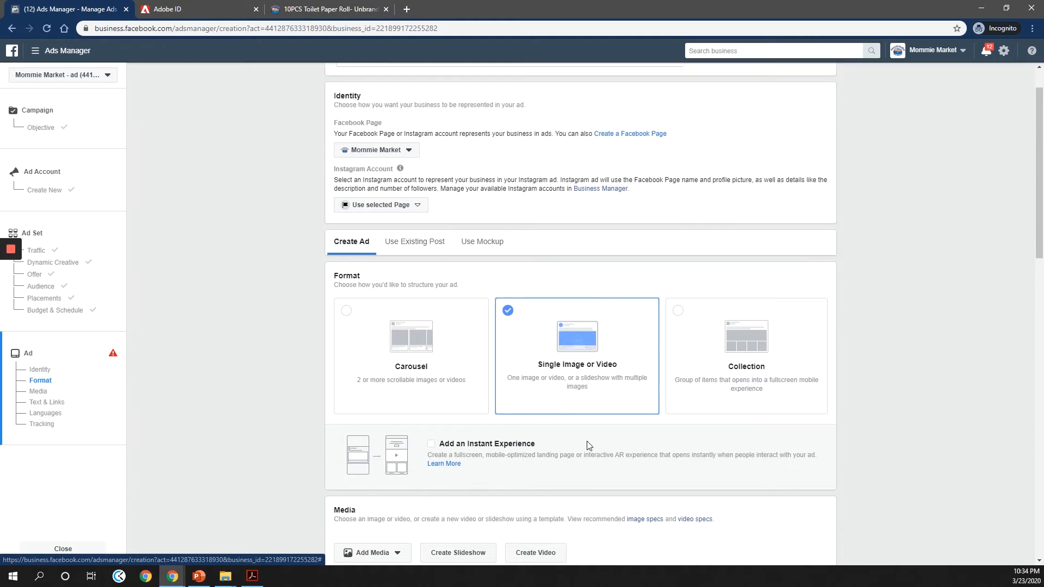
scroll(587, 440, up, 1)
scroll(586, 442, down, 1)
scroll(588, 446, up, 1)
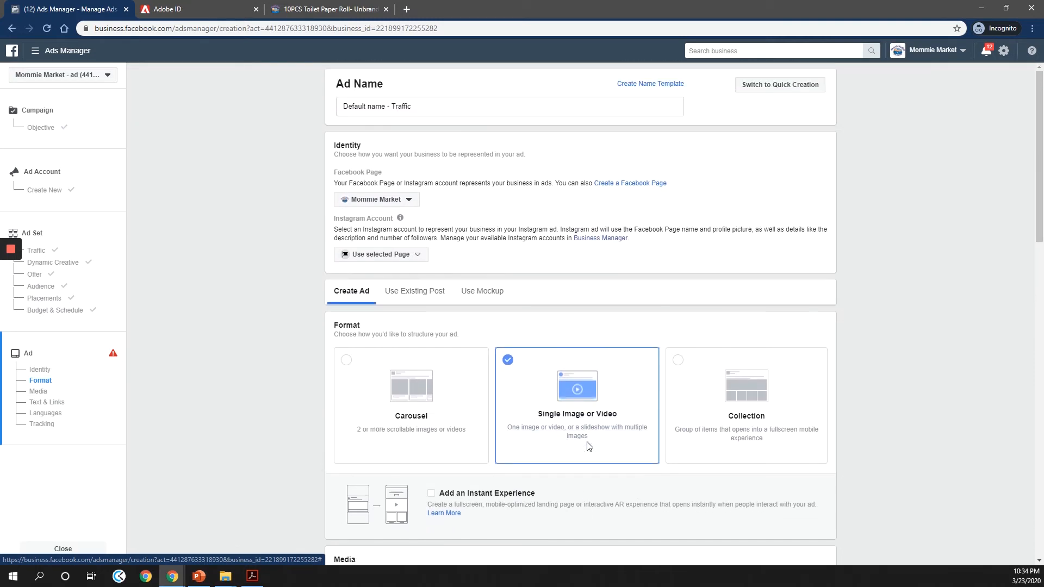
scroll(588, 446, down, 2)
scroll(587, 446, down, 2)
mouse_move(560, 443)
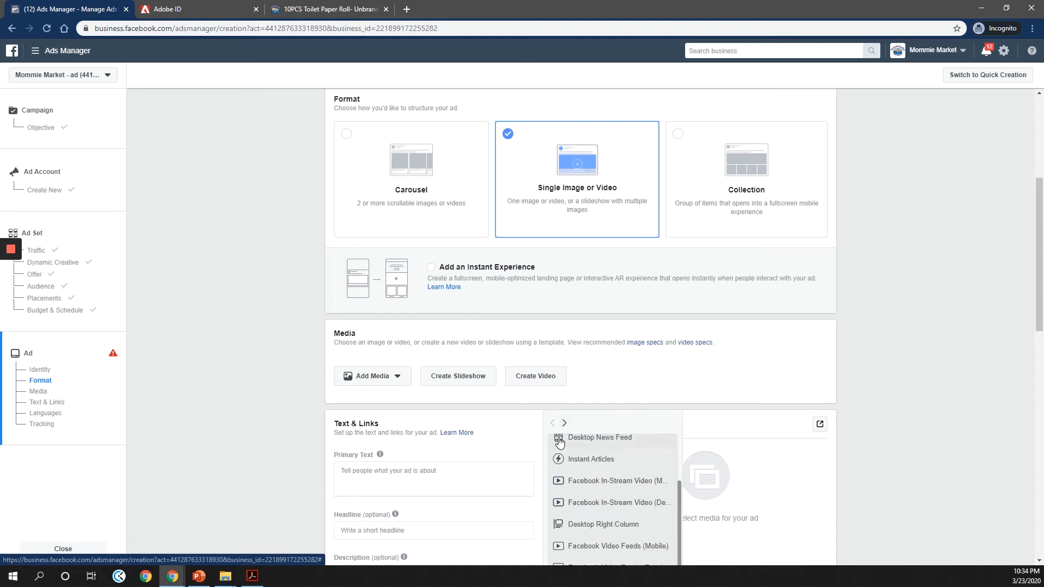
scroll(301, 275, down, 2)
scroll(303, 276, down, 1)
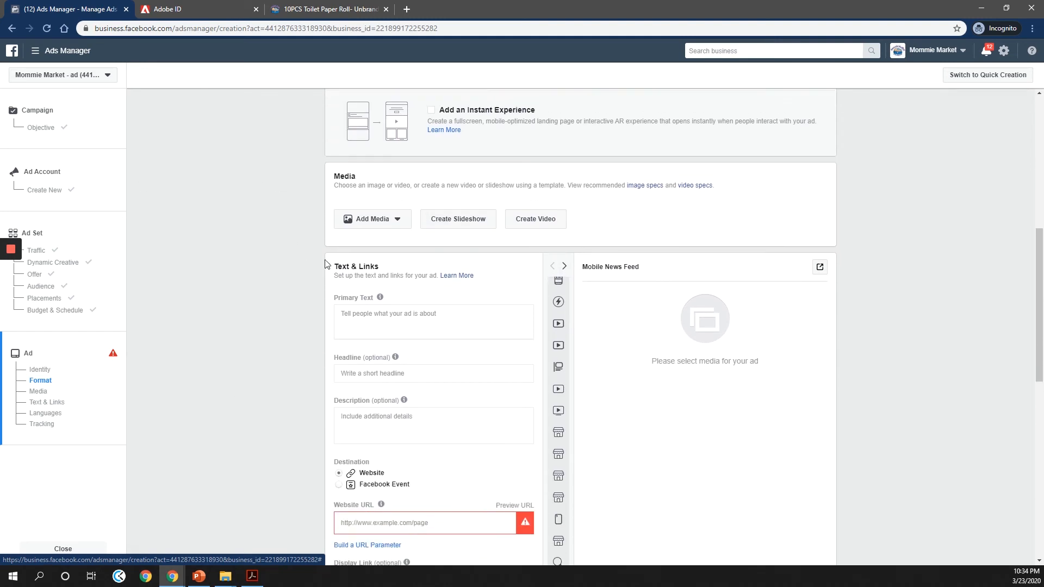
Upload the "toilet paper" image from the Downloads folder and add it as the ad's media
click(392, 220)
click(384, 238)
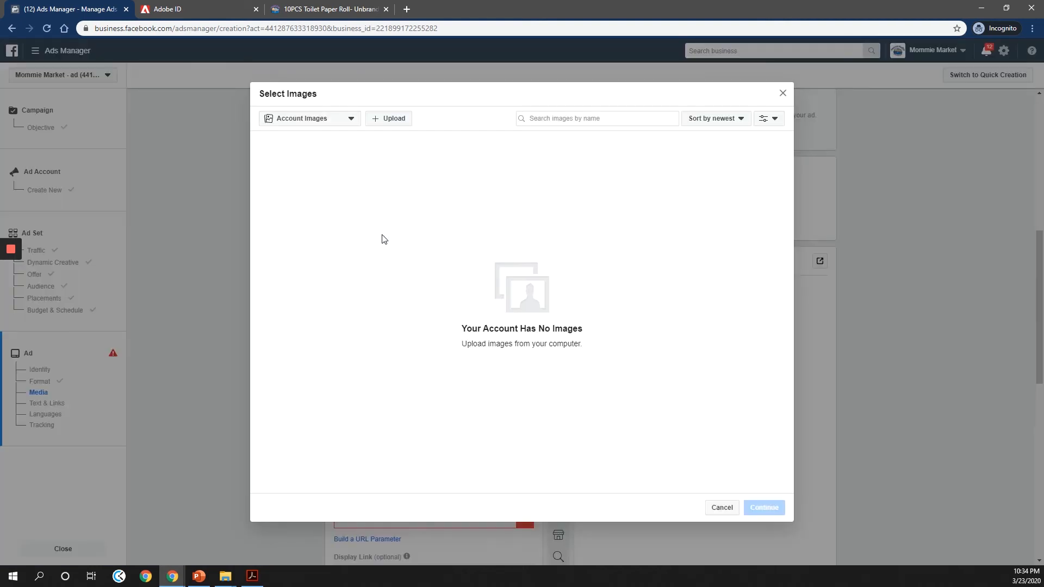
click(387, 119)
click(239, 144)
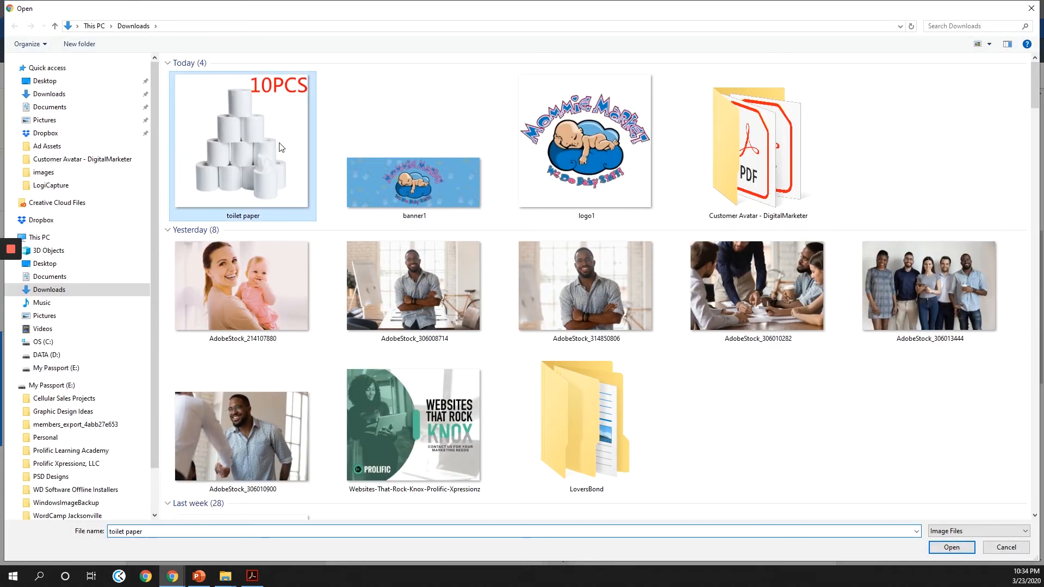
click(951, 547)
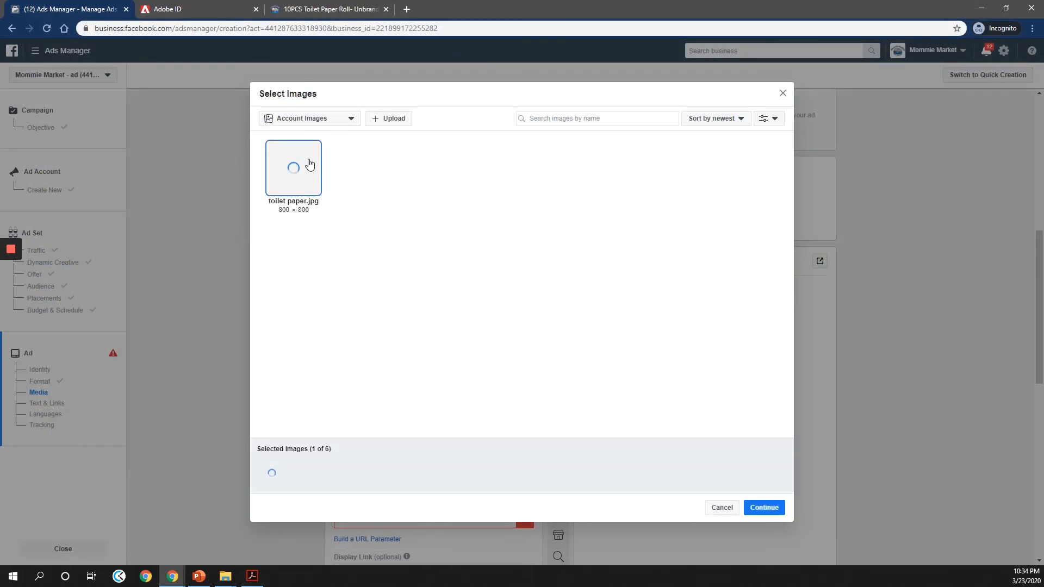
click(770, 508)
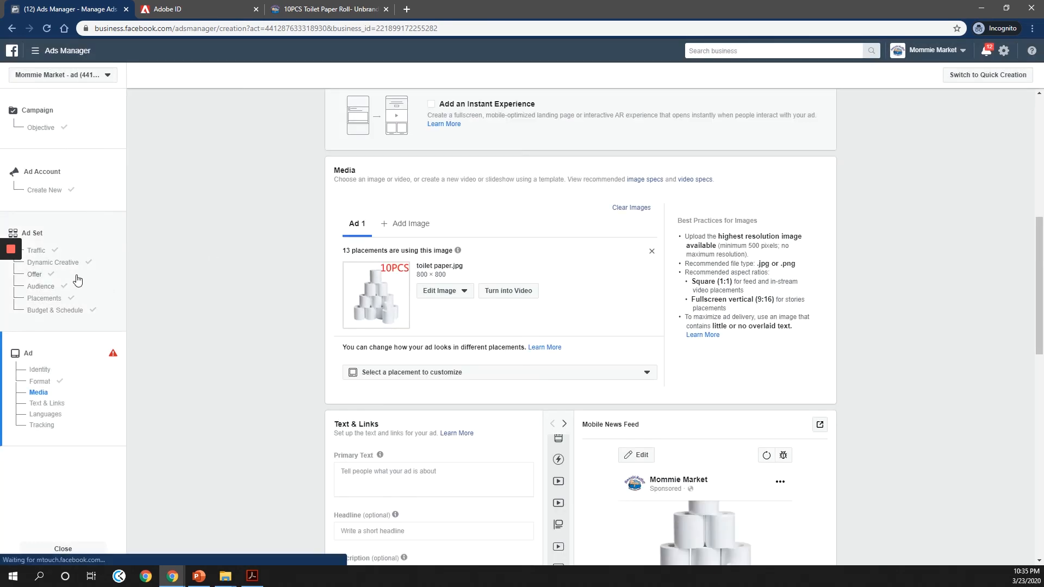
Remove the toilet paper image from the single-image ad's media and switch the ad format to Carousel
mouse_move(5, 279)
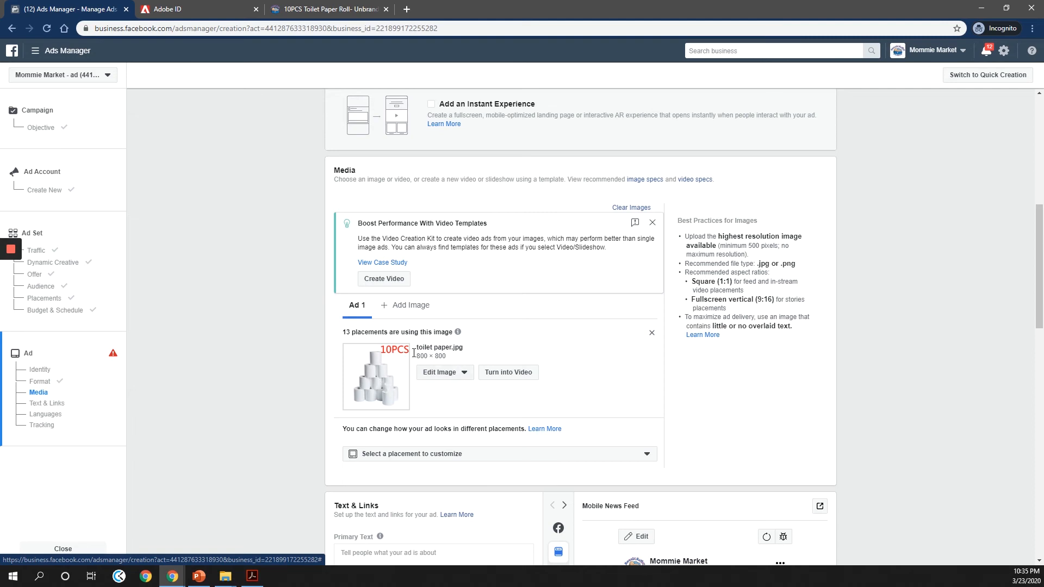
mouse_move(458, 332)
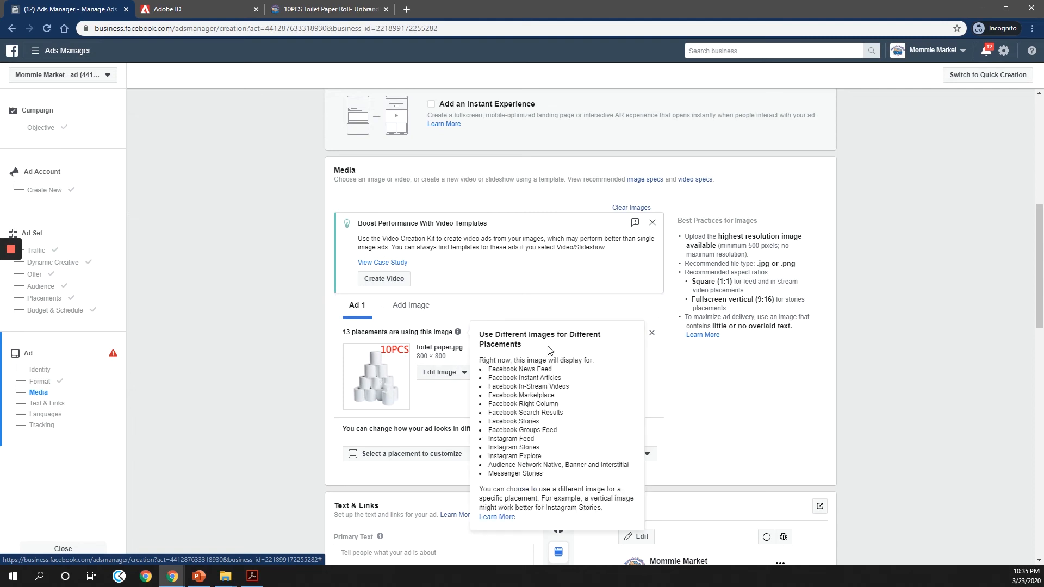
click(652, 333)
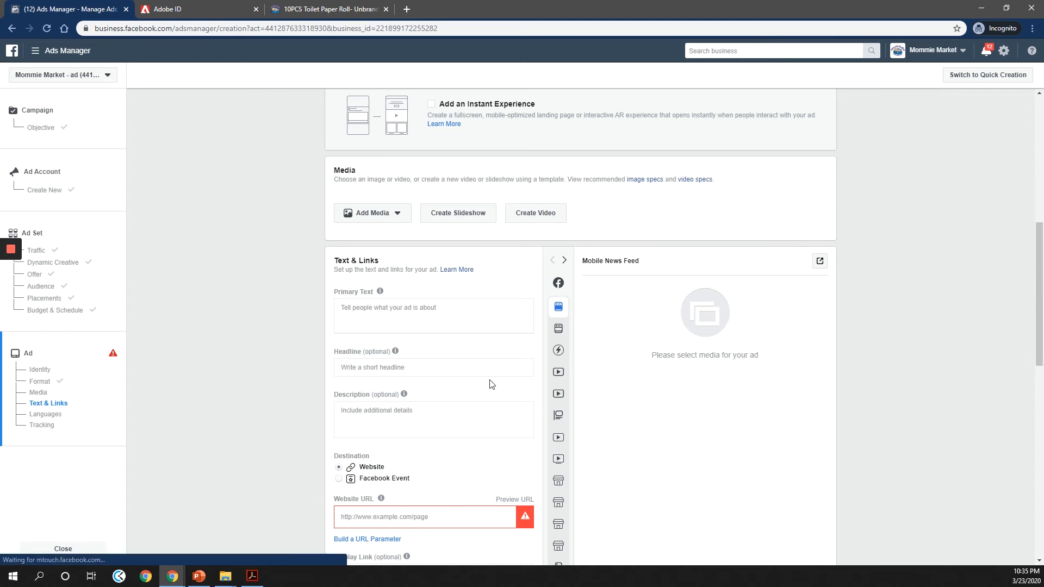
scroll(487, 382, up, 4)
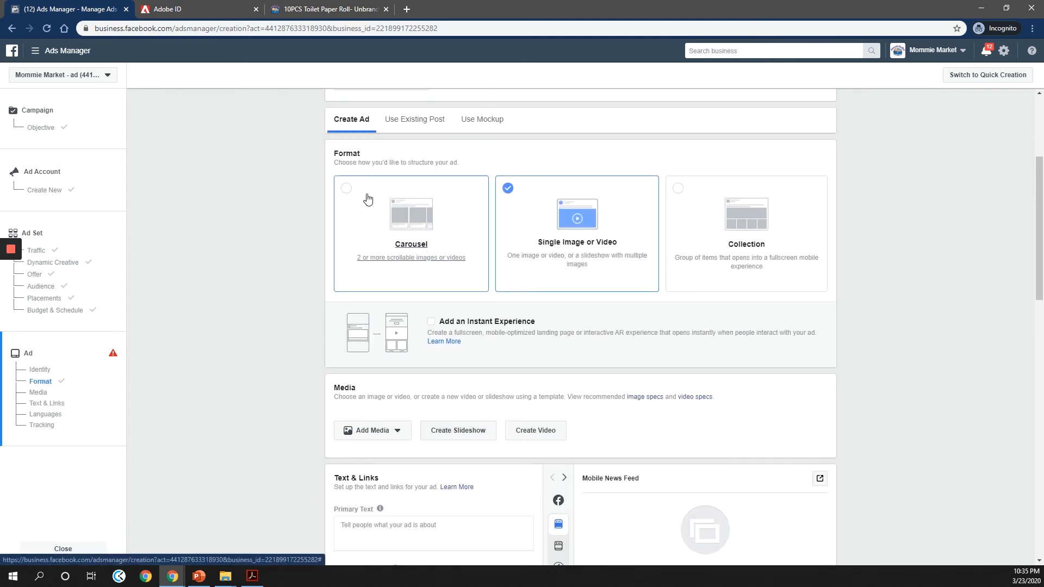
click(358, 201)
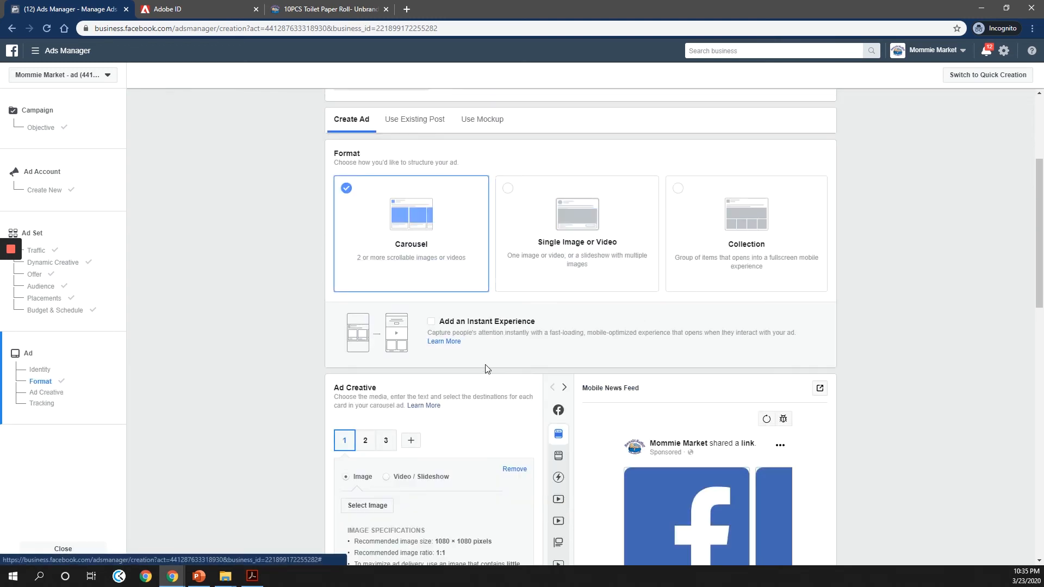
Add the existing "toilet paper.jpg" account image to the first carousel card
scroll(447, 412, down, 1)
scroll(447, 410, down, 2)
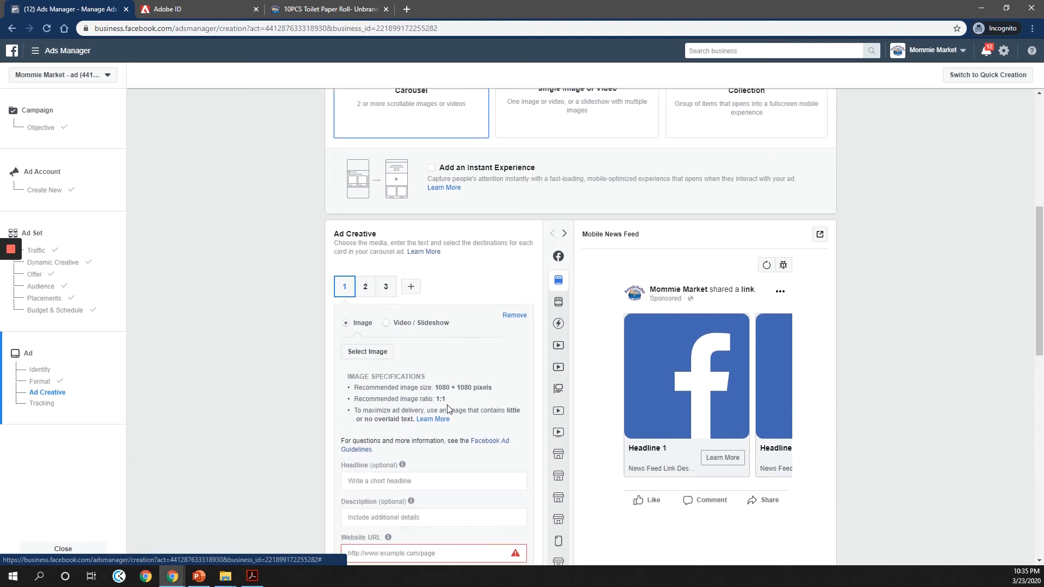
click(373, 347)
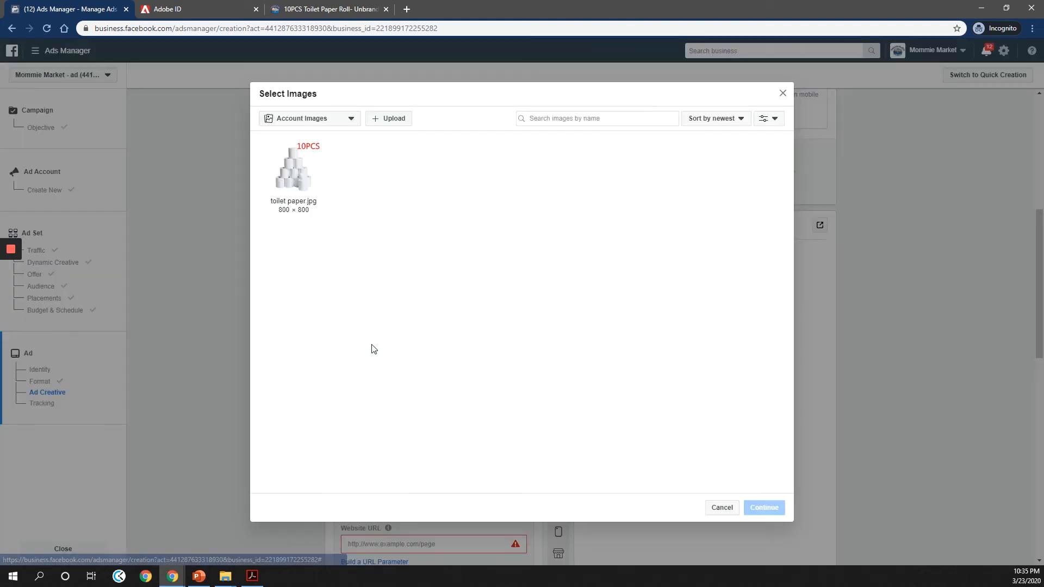
click(303, 186)
click(764, 510)
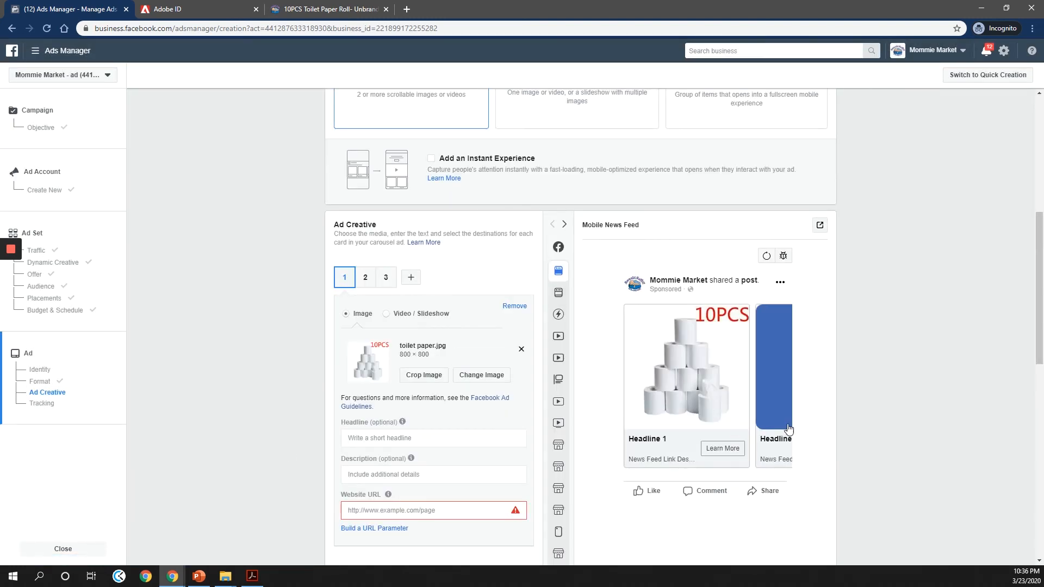
Try to upload the "banner1" image from the Downloads folder for the second carousel card
click(366, 281)
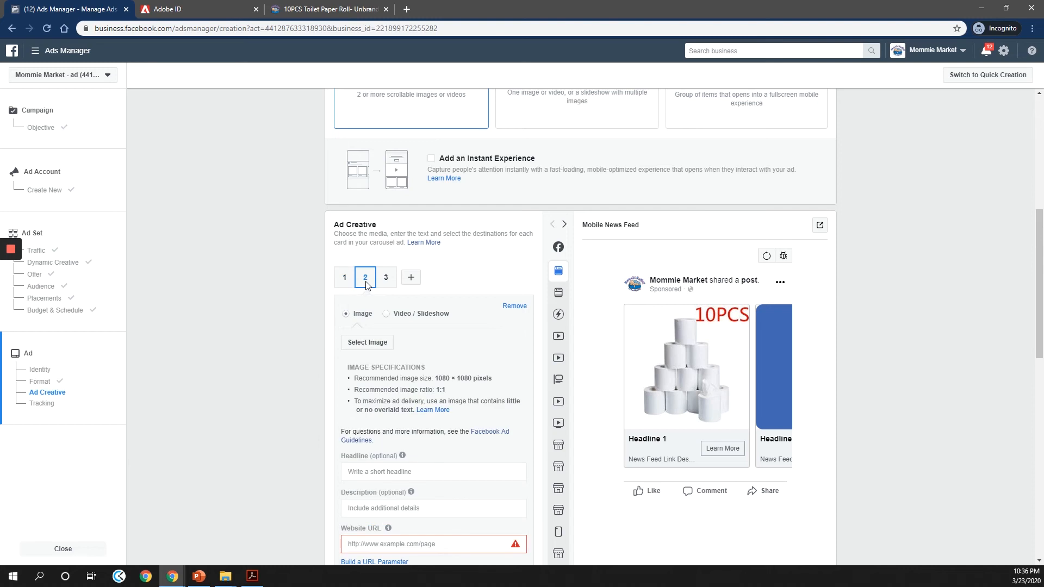
click(364, 343)
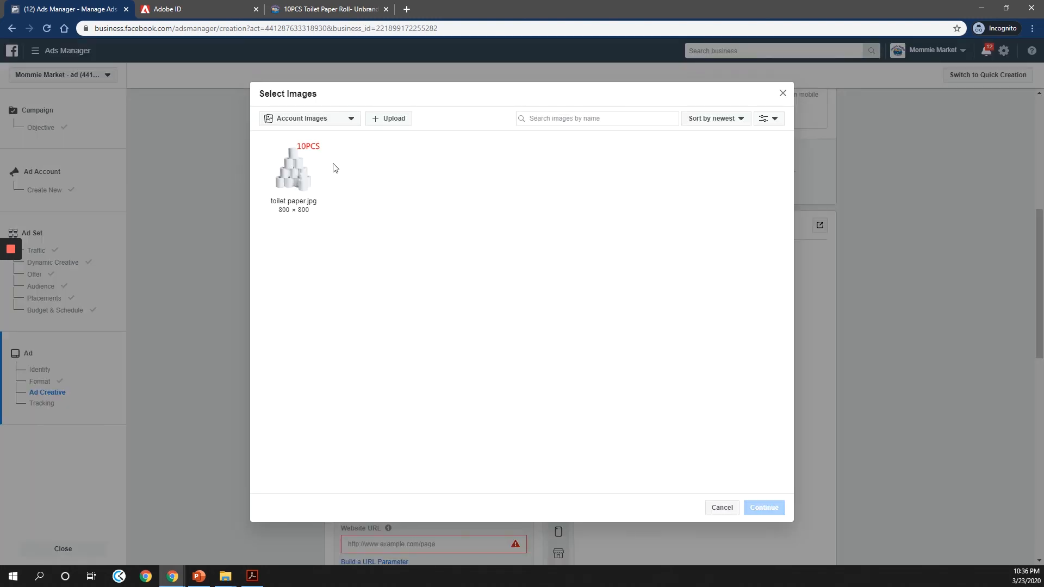
click(389, 118)
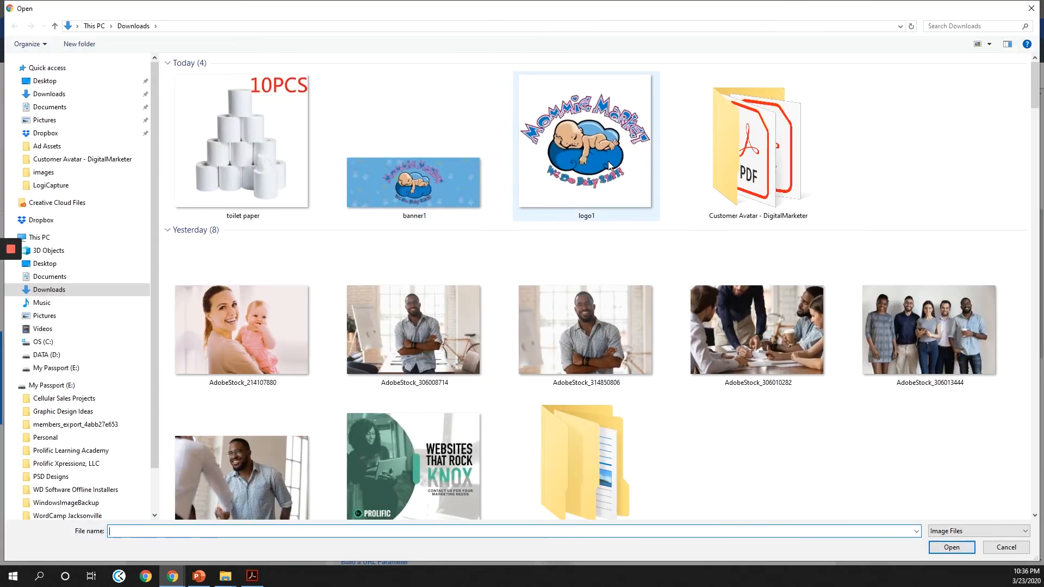
click(422, 189)
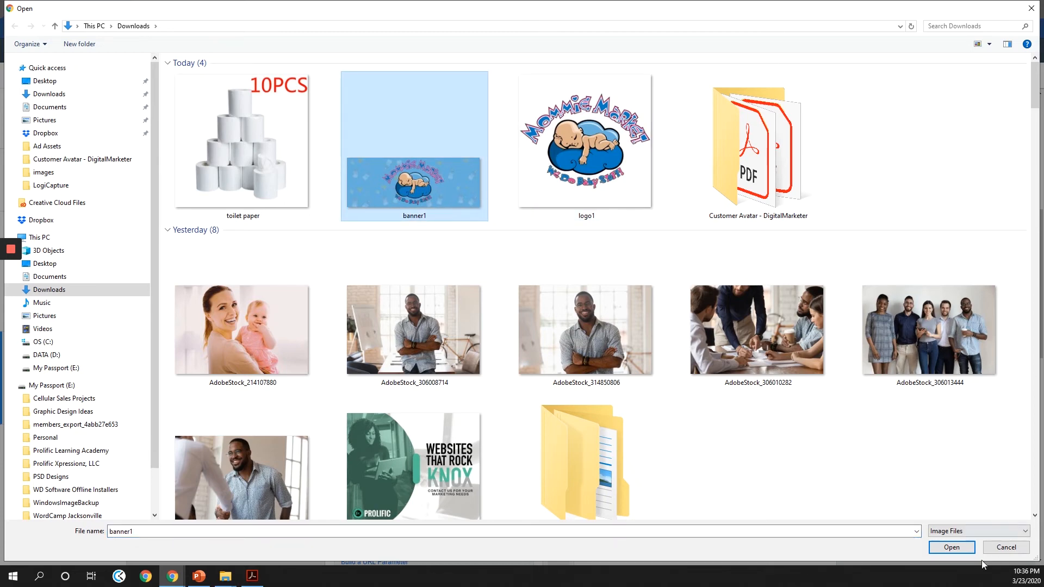
click(950, 550)
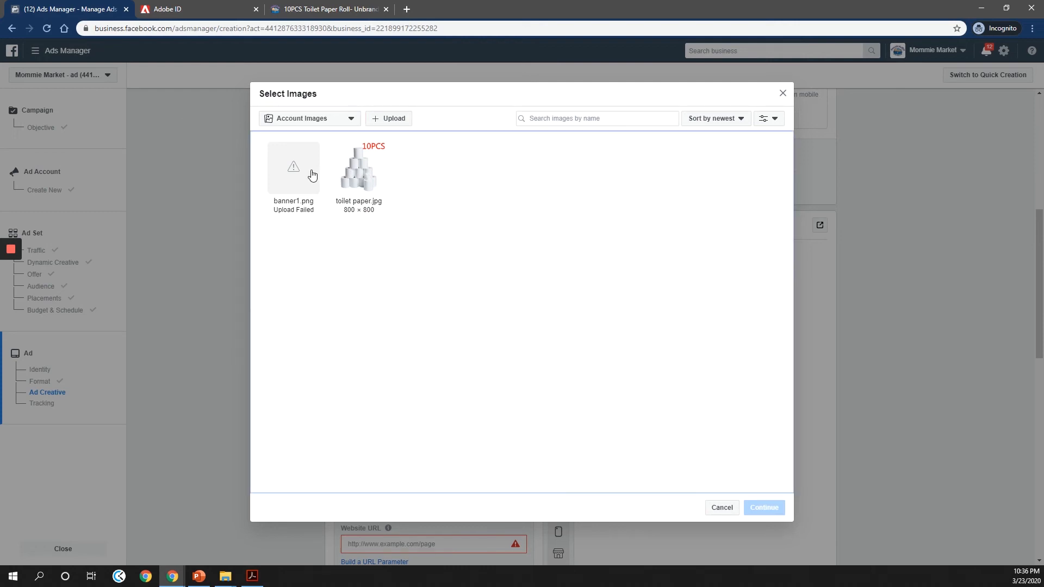
Try to upload the "logo1" image from the Downloads folder for the second card and close the image selection
click(385, 119)
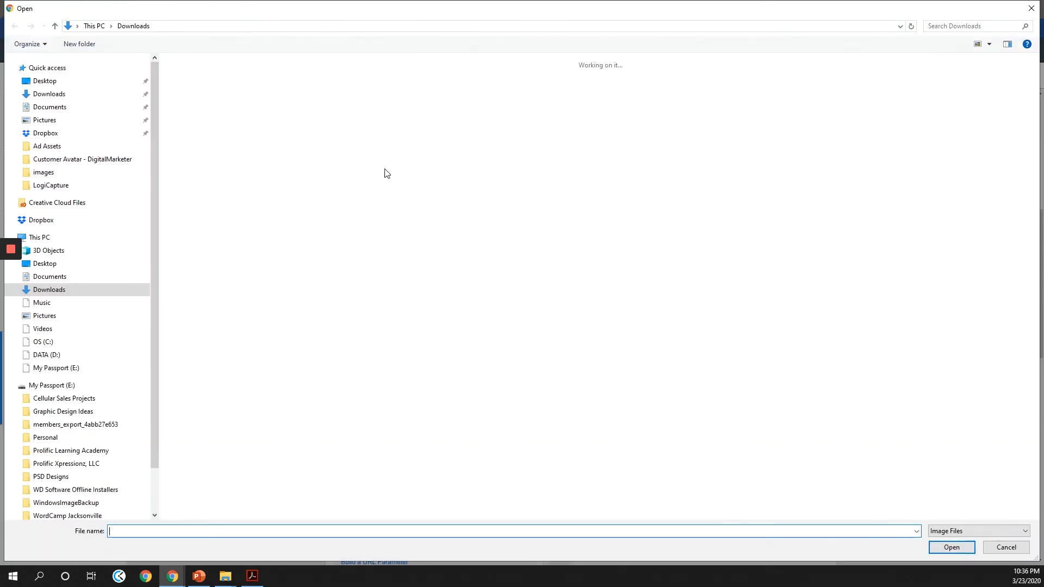
click(578, 188)
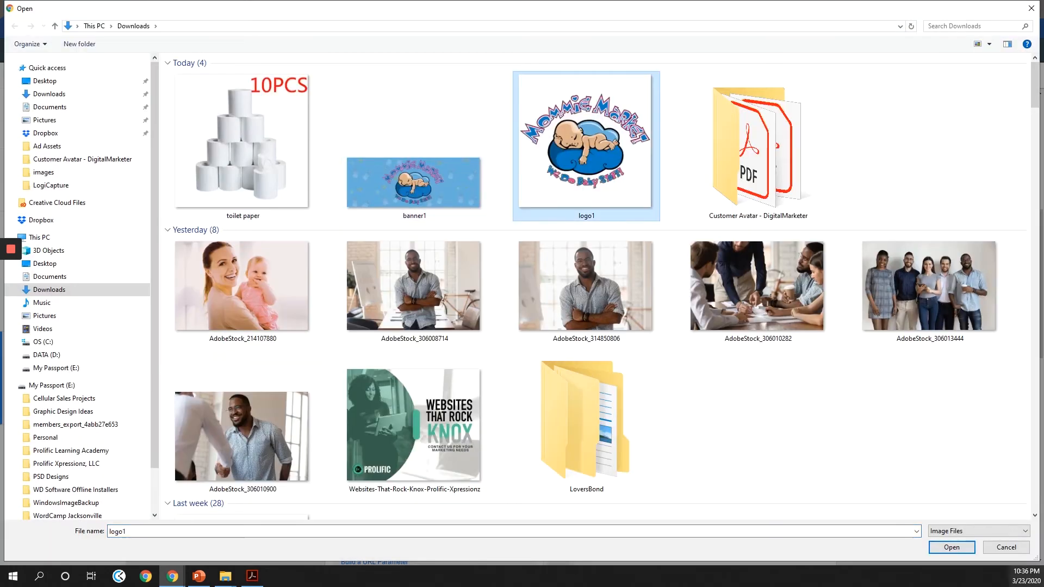
click(950, 546)
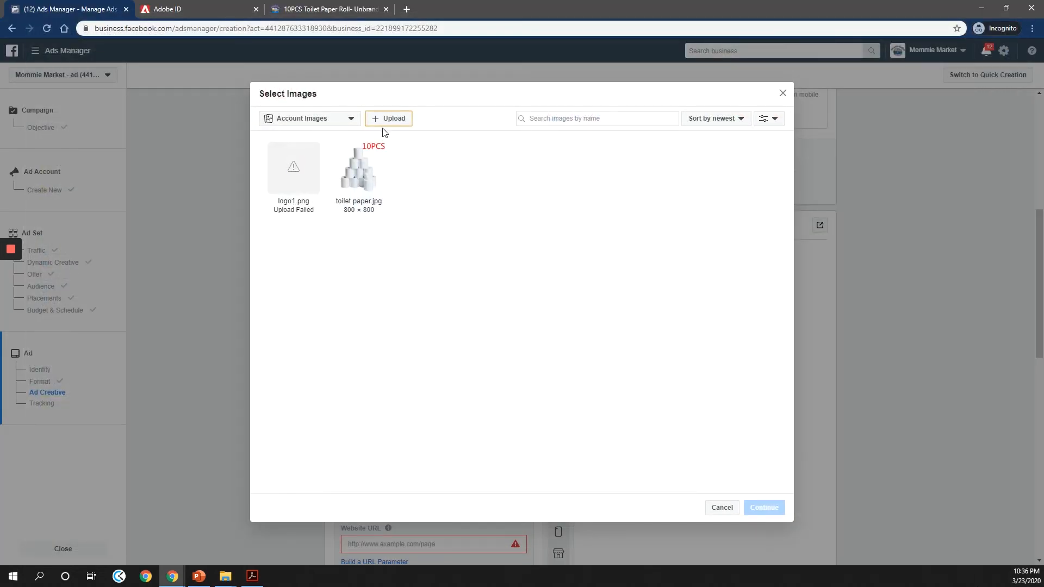
click(311, 169)
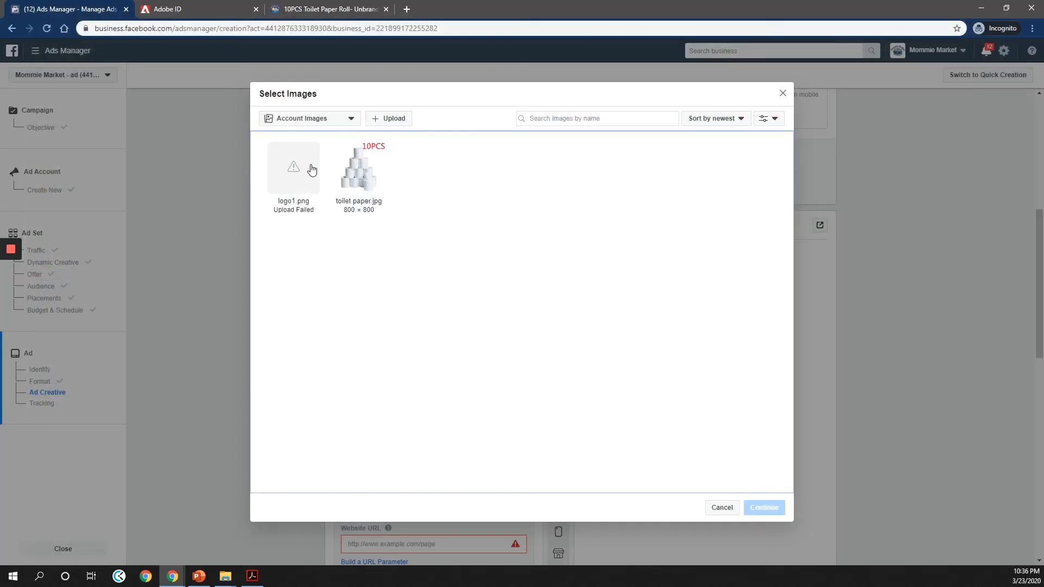
double_click(428, 292)
click(784, 92)
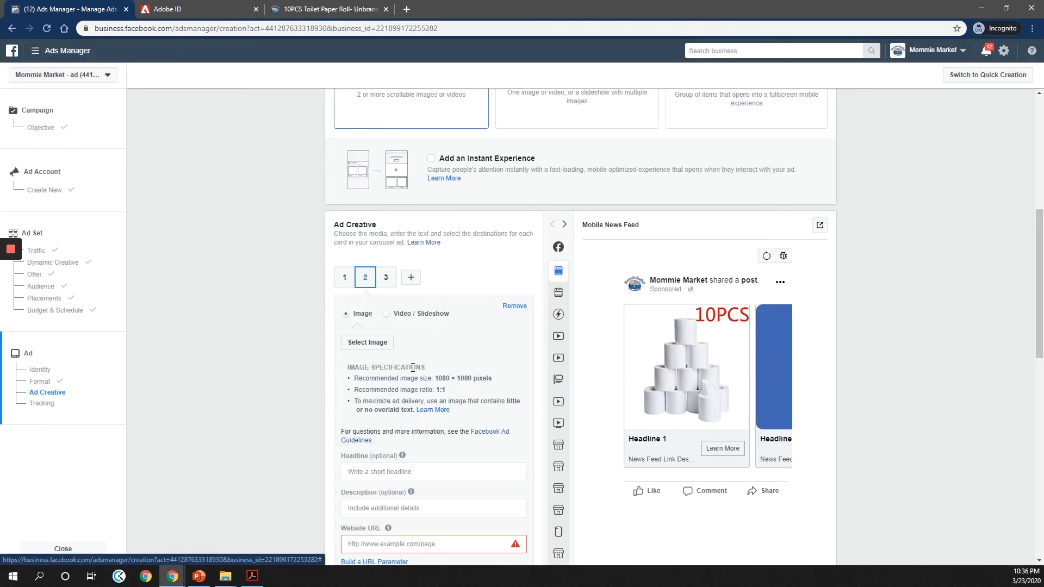
Reopen the second card's image selection, try uploading "logo1" again, and cancel the selection
click(370, 342)
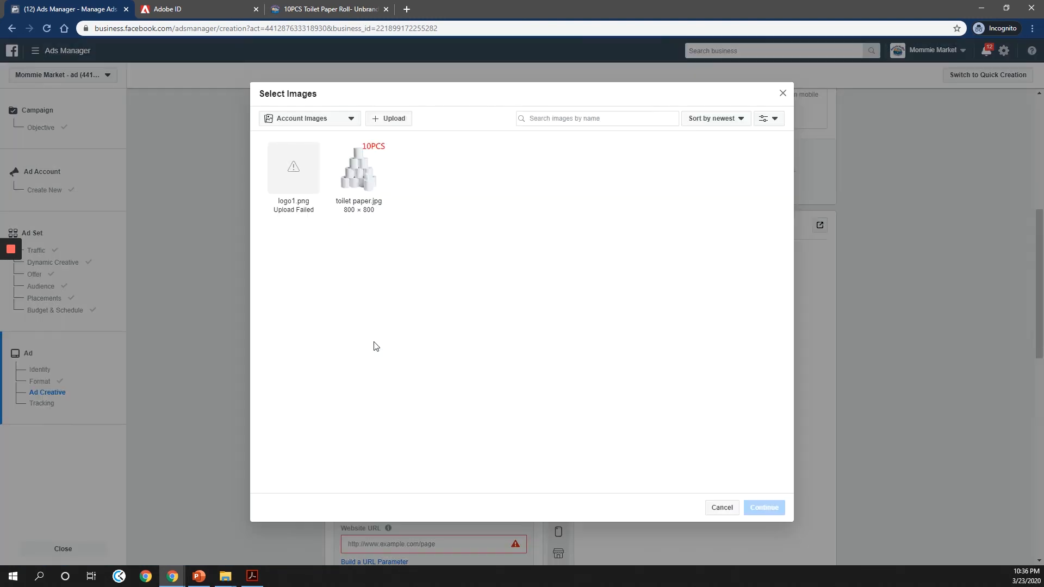
click(784, 94)
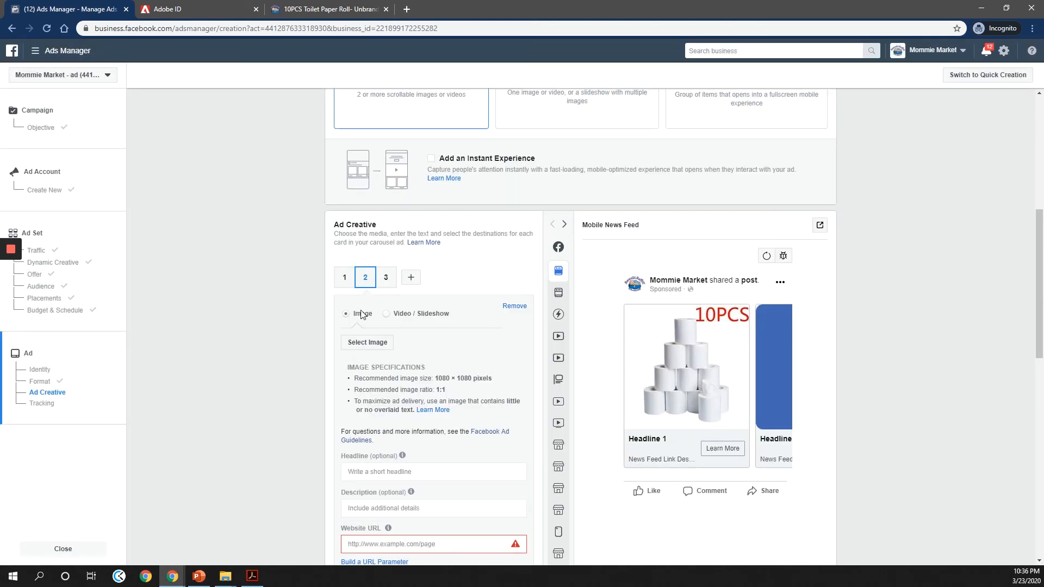
click(367, 343)
click(379, 120)
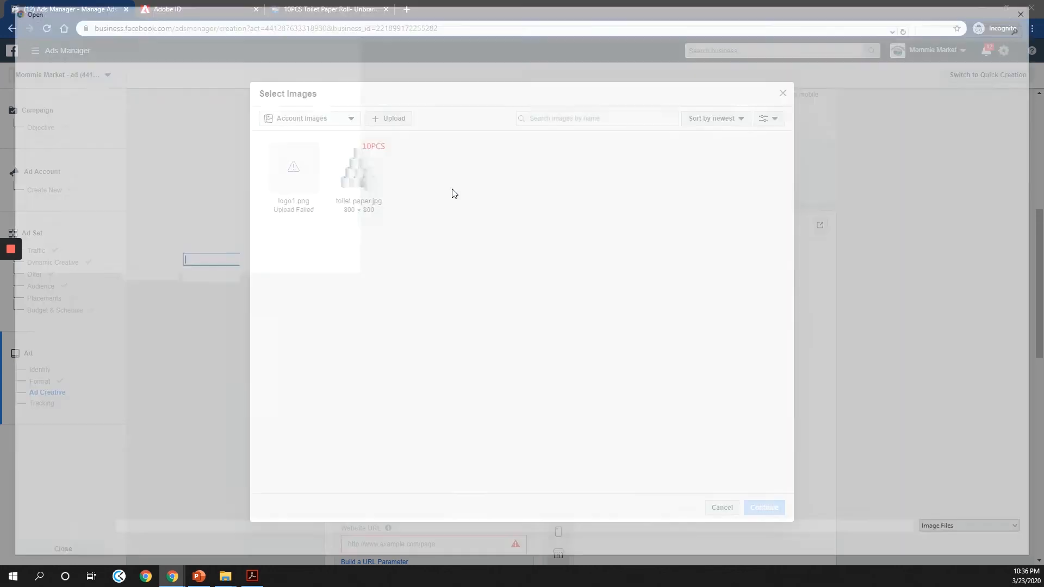
click(586, 146)
click(950, 547)
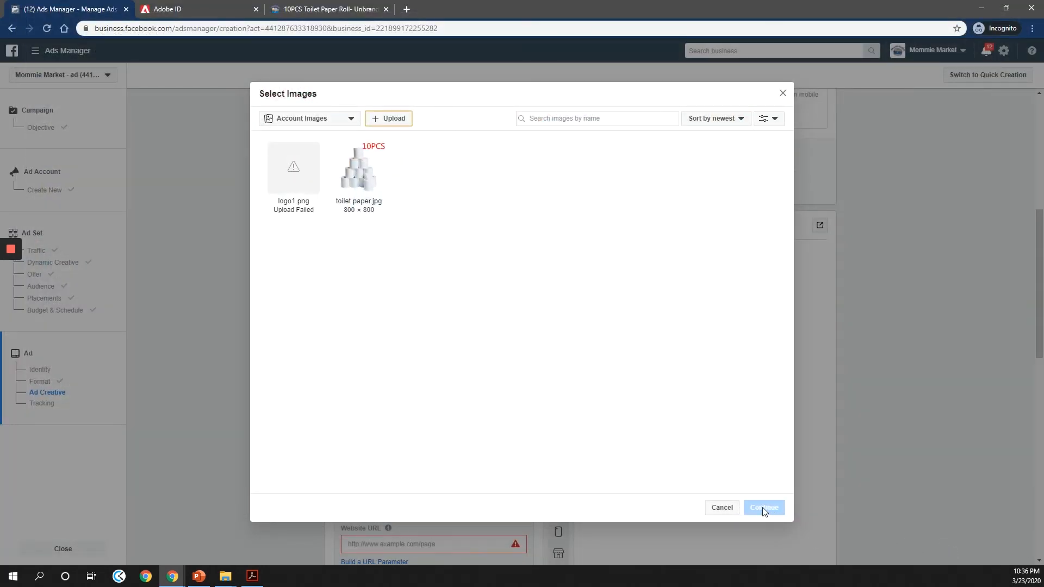
click(723, 509)
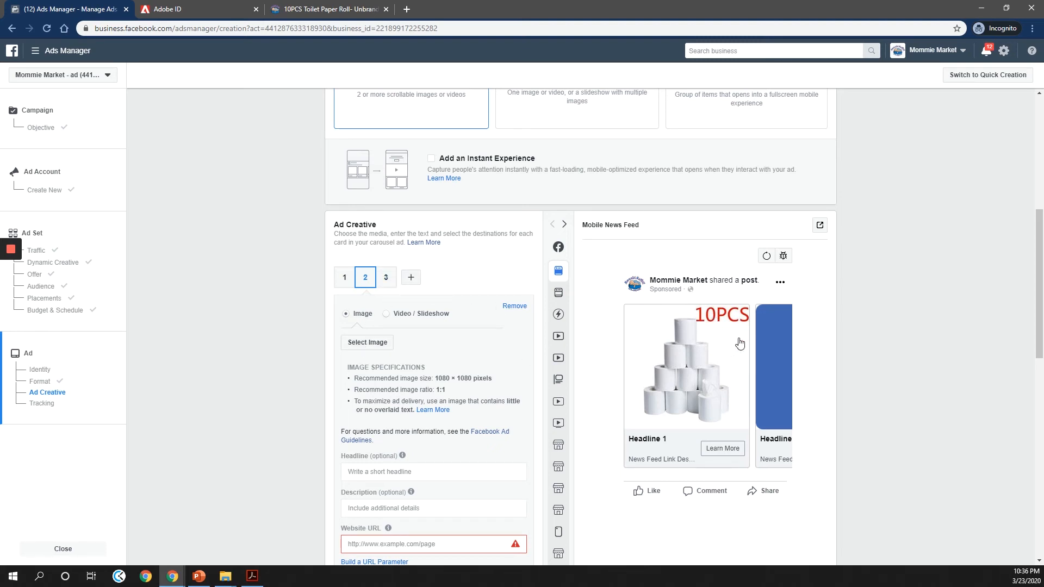
Switch the ad format to Single Image or Video and back to Carousel
scroll(421, 229, up, 6)
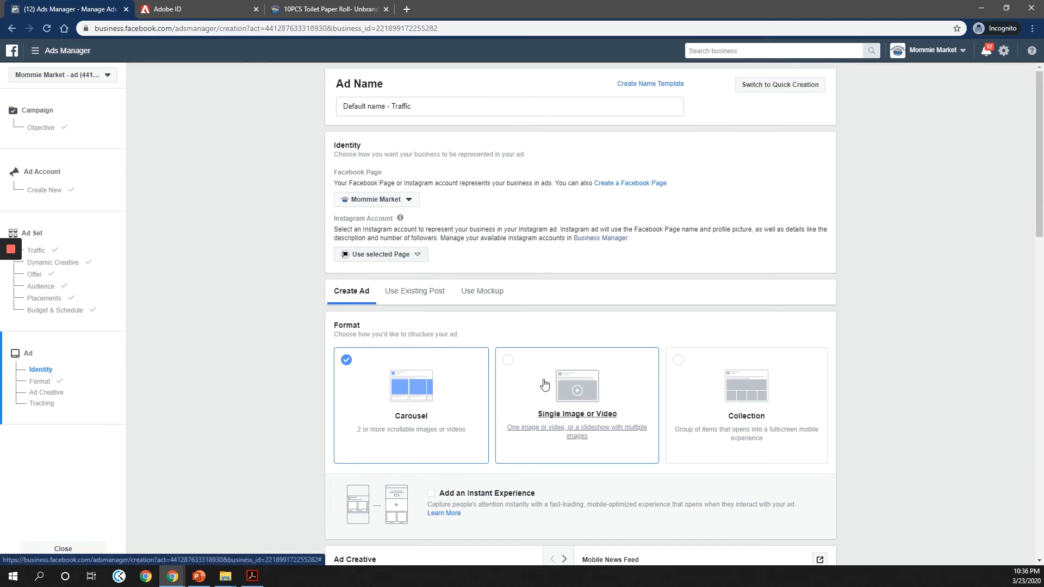
click(579, 387)
click(388, 375)
Retry uploading the "logo1" image as the second carousel card's picture
scroll(384, 364, down, 5)
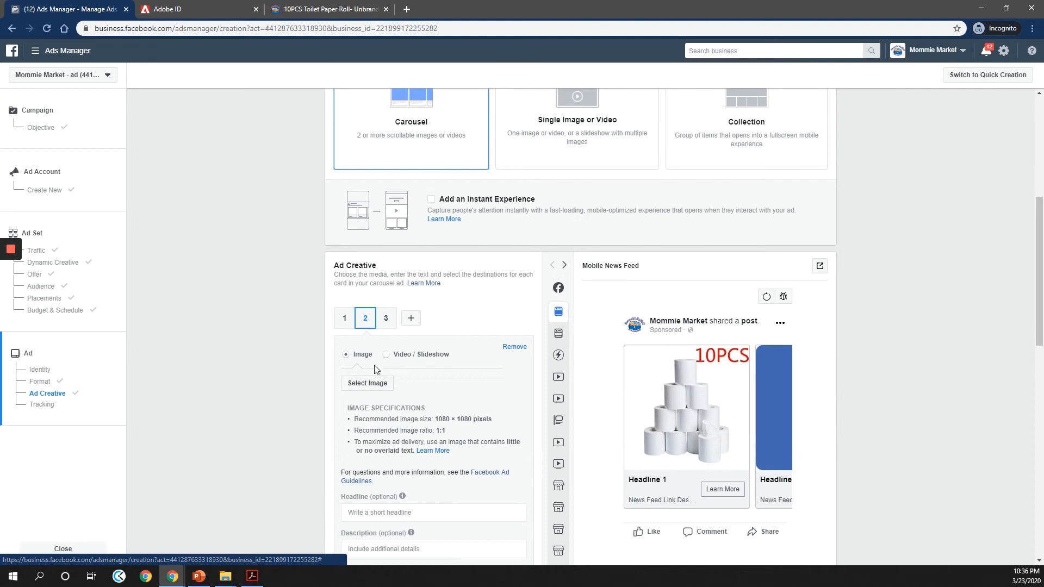
click(372, 384)
click(384, 118)
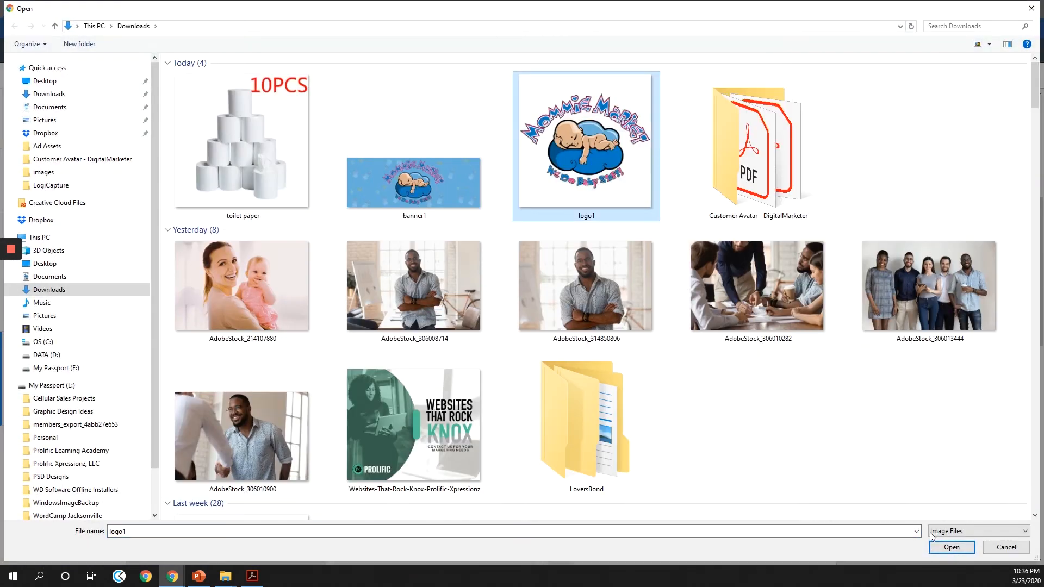
click(950, 547)
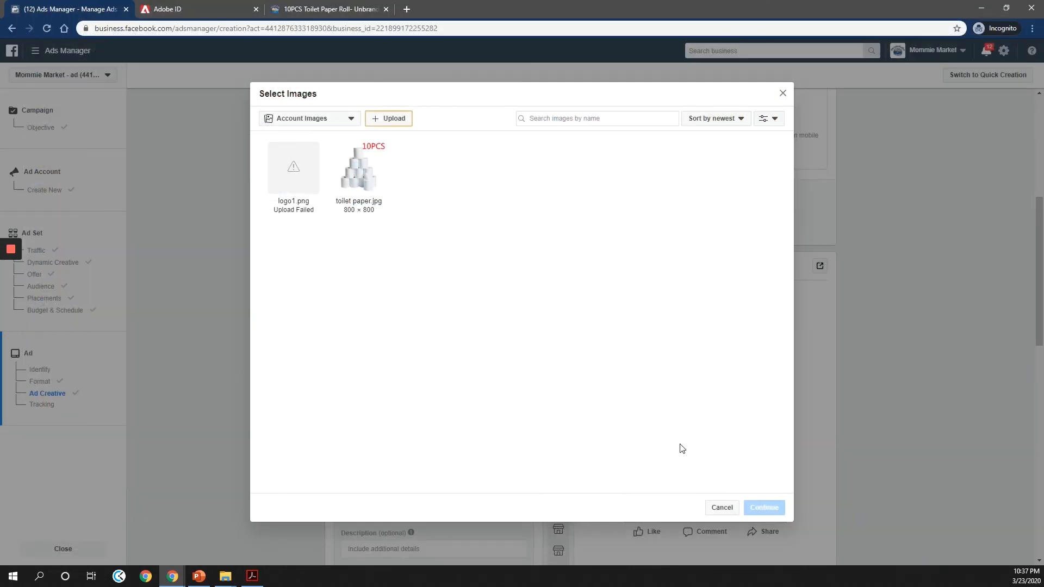
Retry uploading the "banner1" image for the second carousel card and close the image selection
click(378, 127)
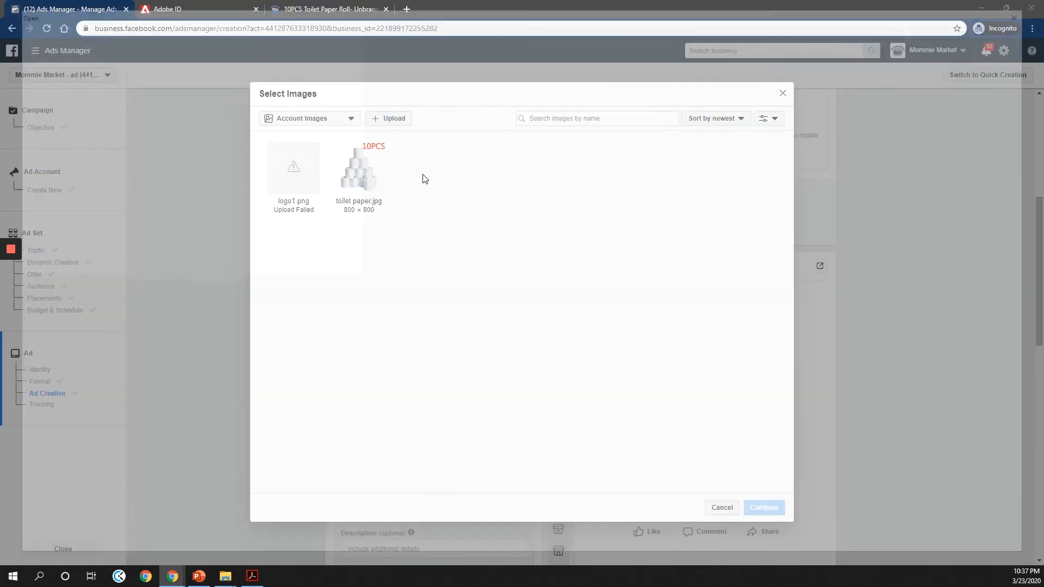
click(440, 199)
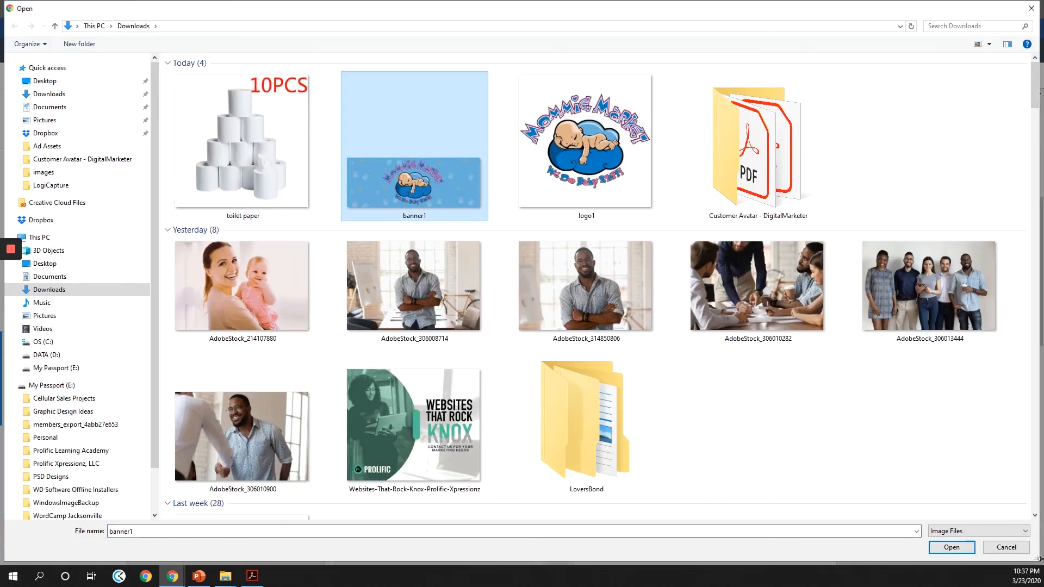
click(938, 546)
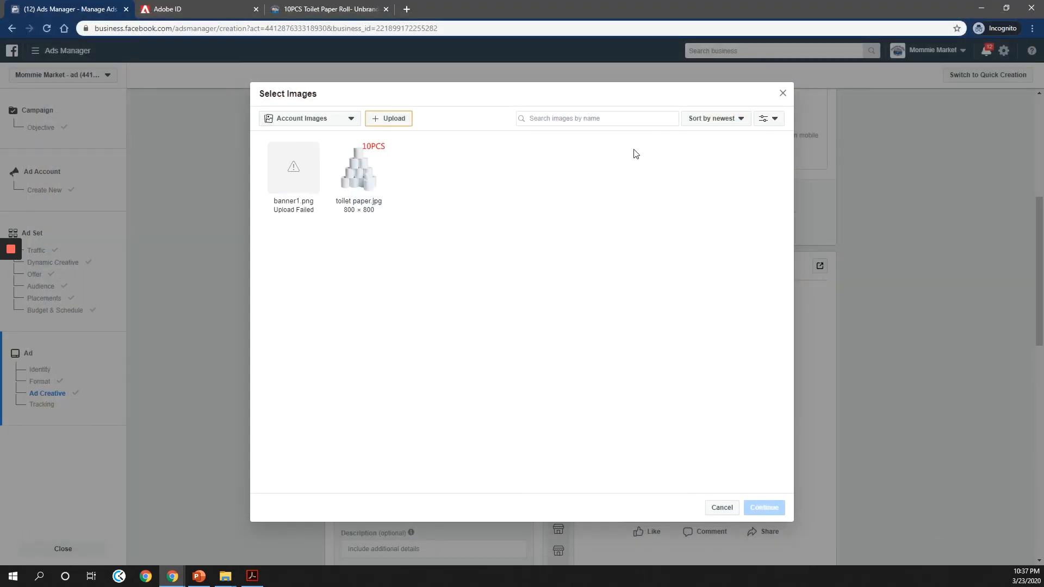
click(782, 94)
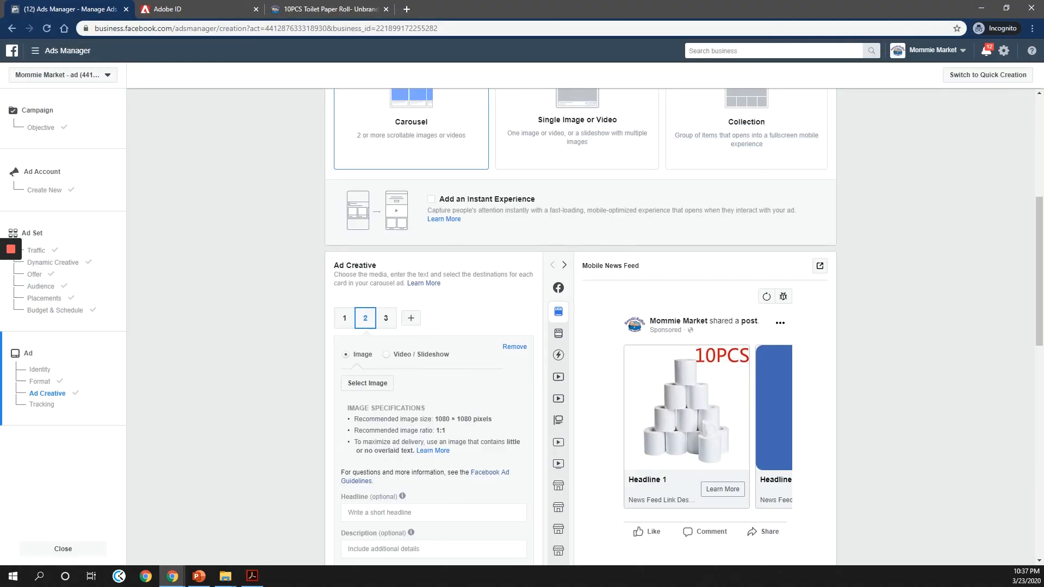
mouse_move(7, 270)
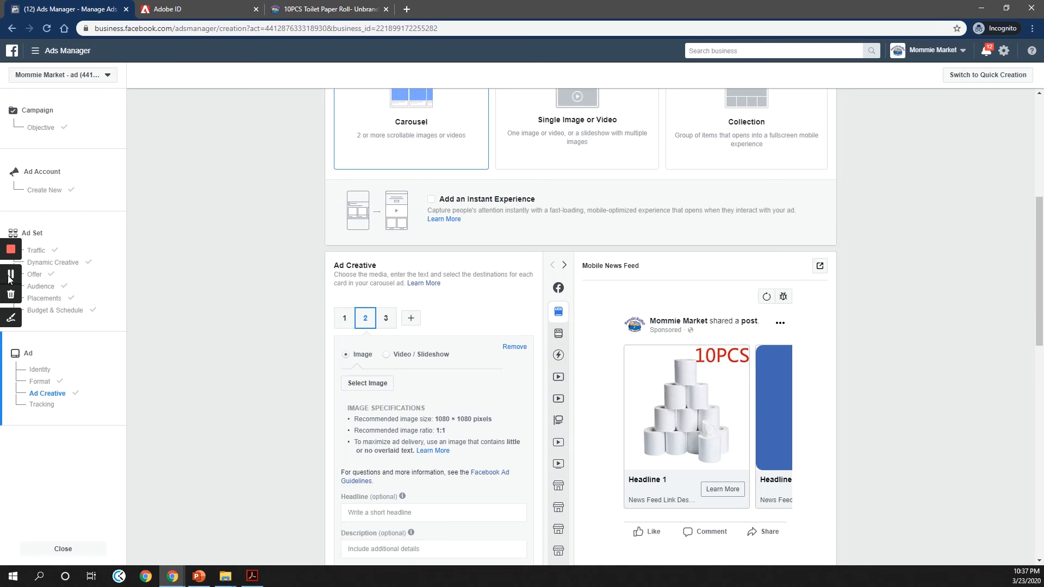
scroll(296, 354, up, 1)
scroll(497, 455, down, 2)
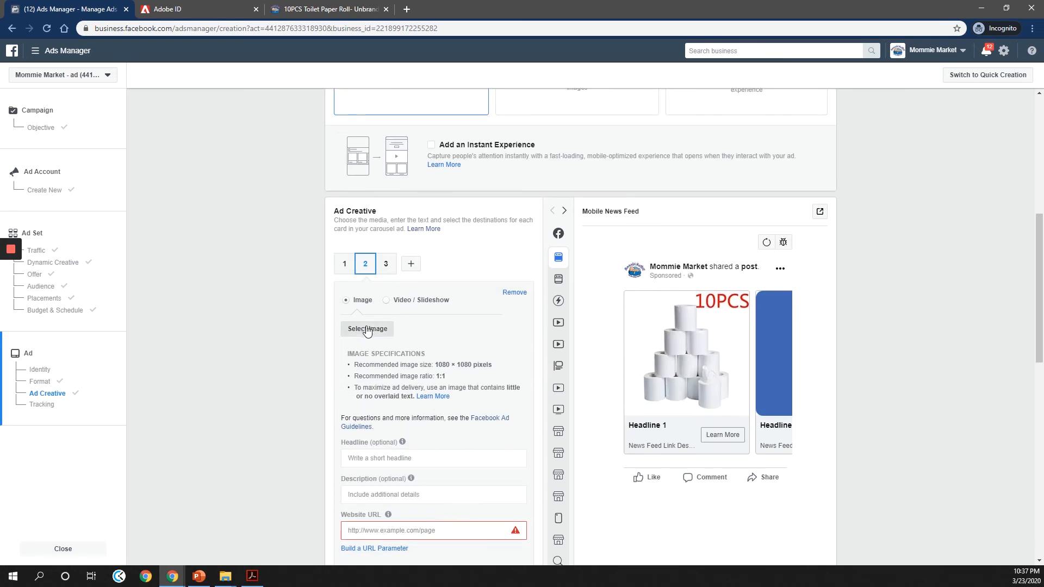
click(367, 329)
click(405, 121)
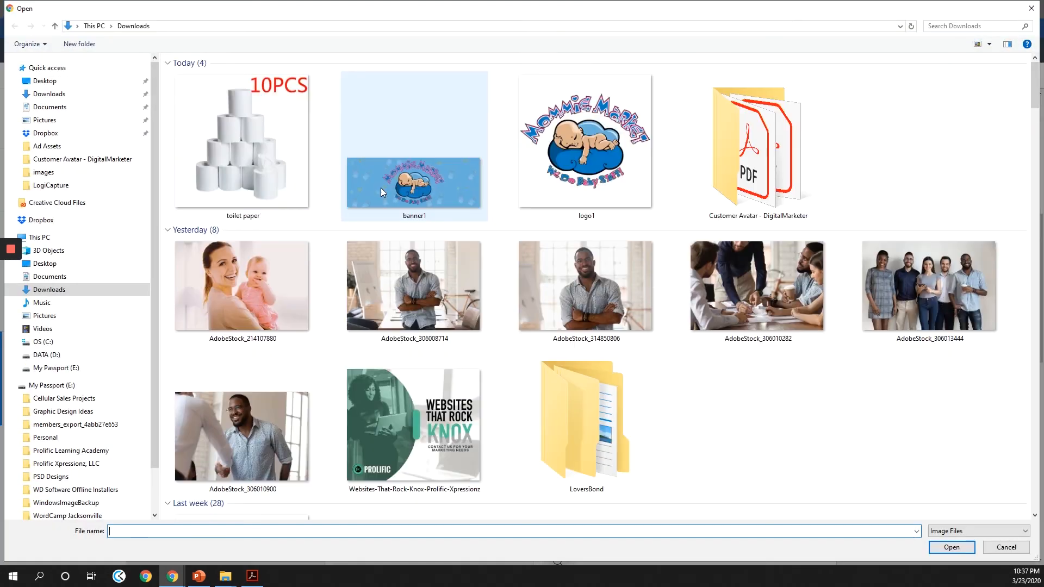
click(991, 552)
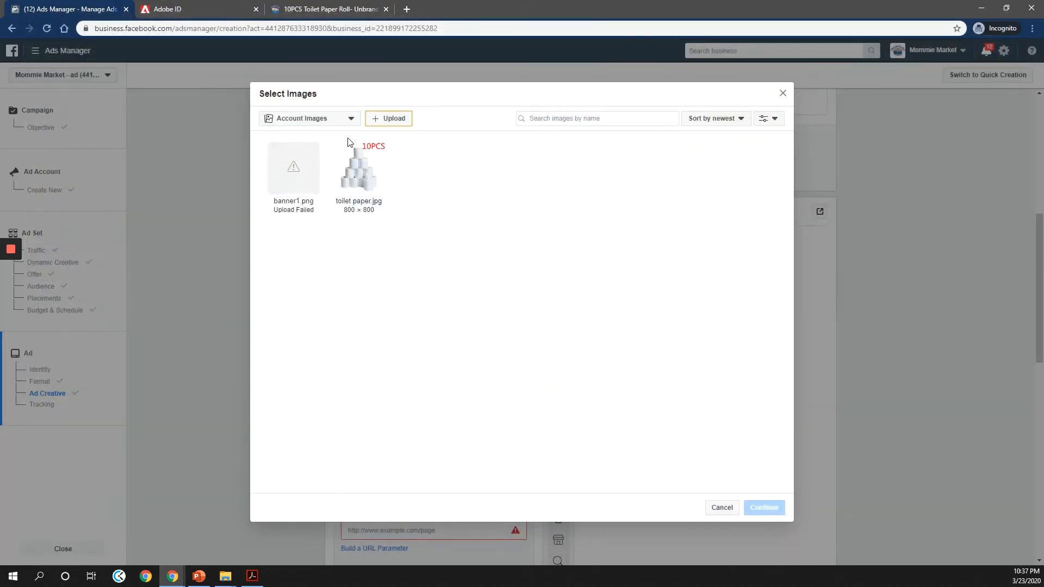
Check the Page Images library for a usable picture for the second carousel card, and return to Account Images
click(330, 120)
click(325, 158)
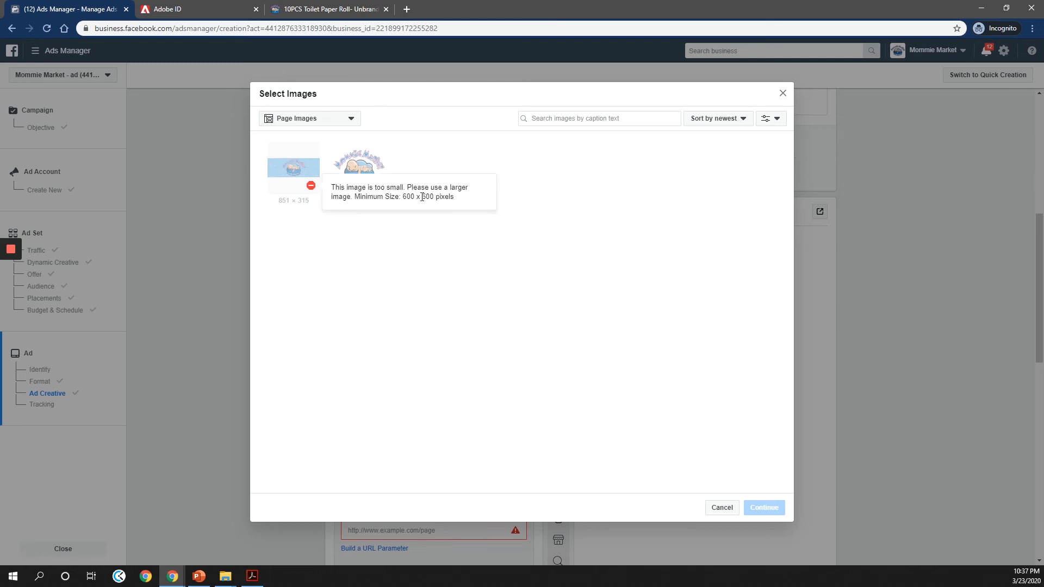
click(332, 123)
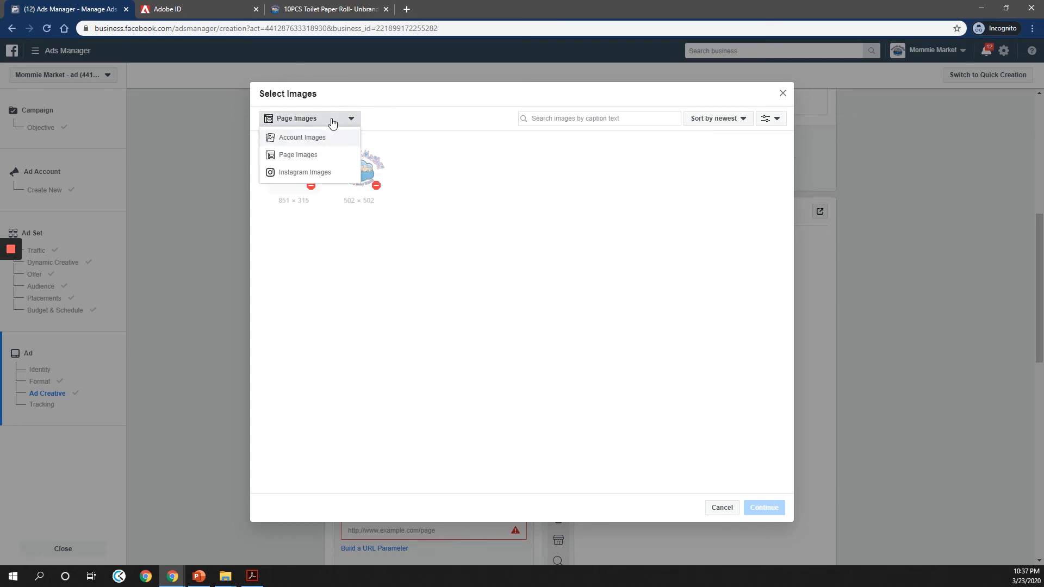
click(319, 156)
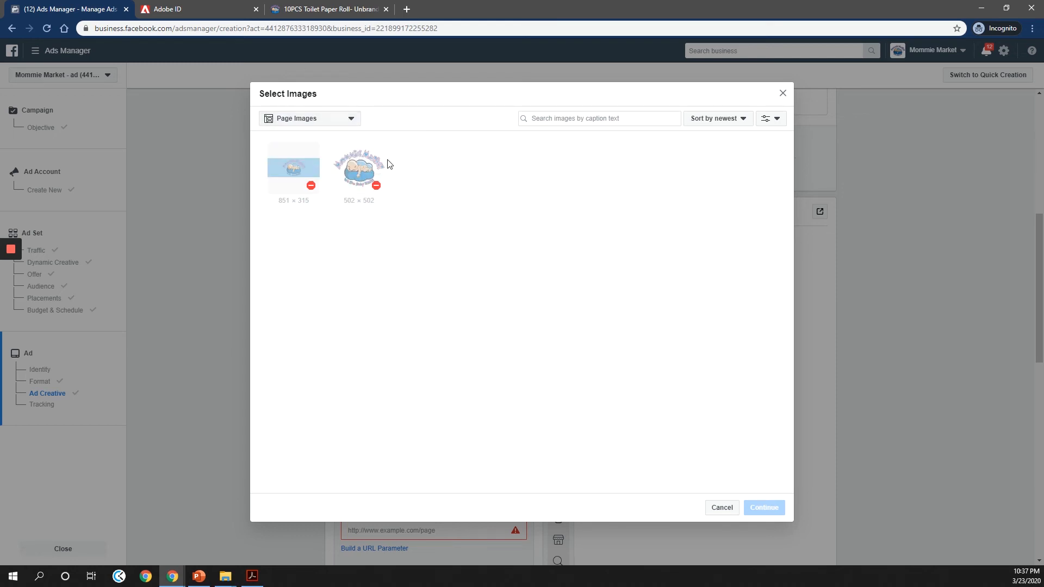
click(338, 124)
click(333, 139)
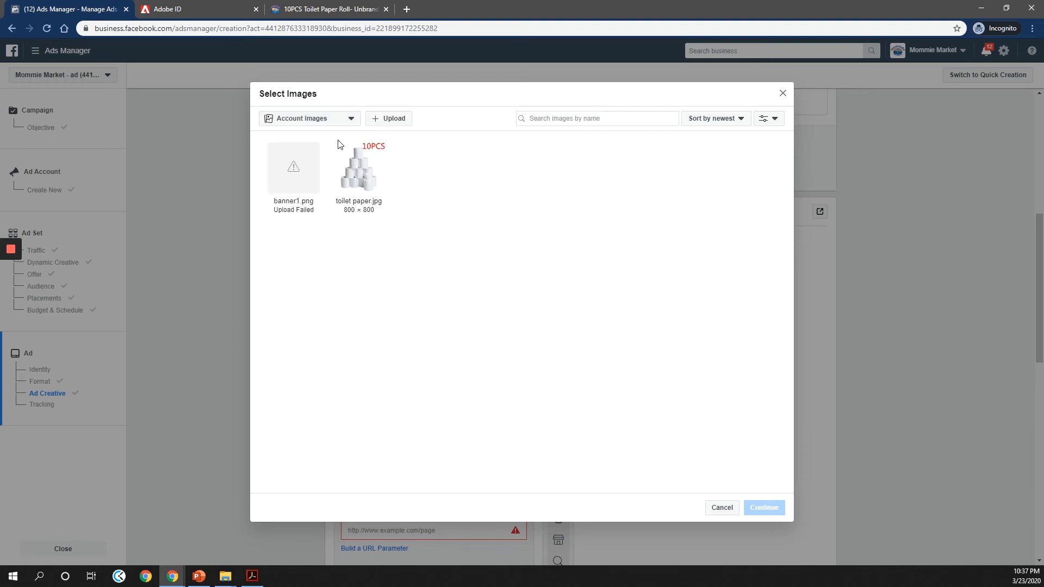
click(388, 118)
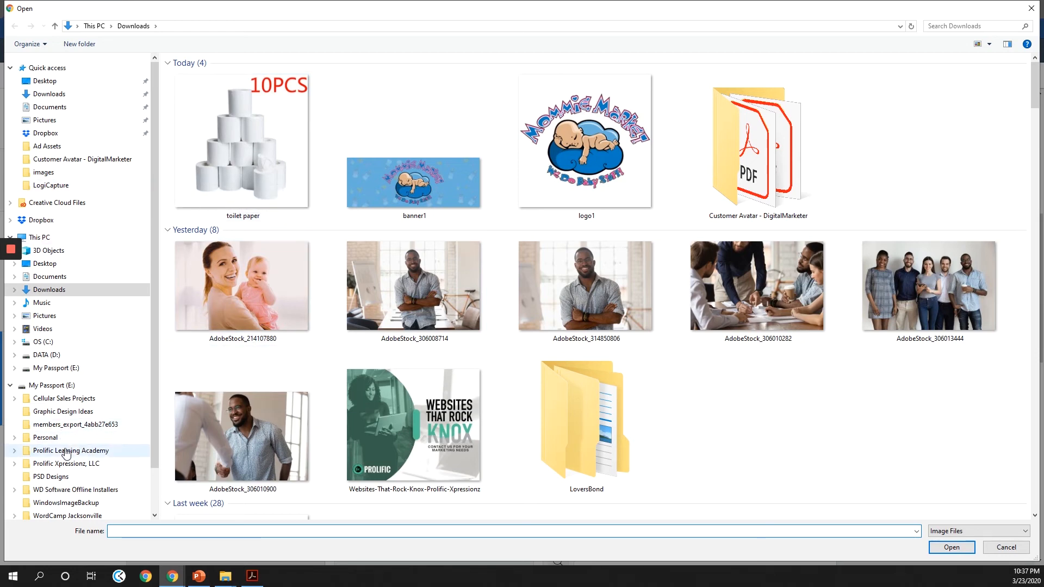
click(1005, 548)
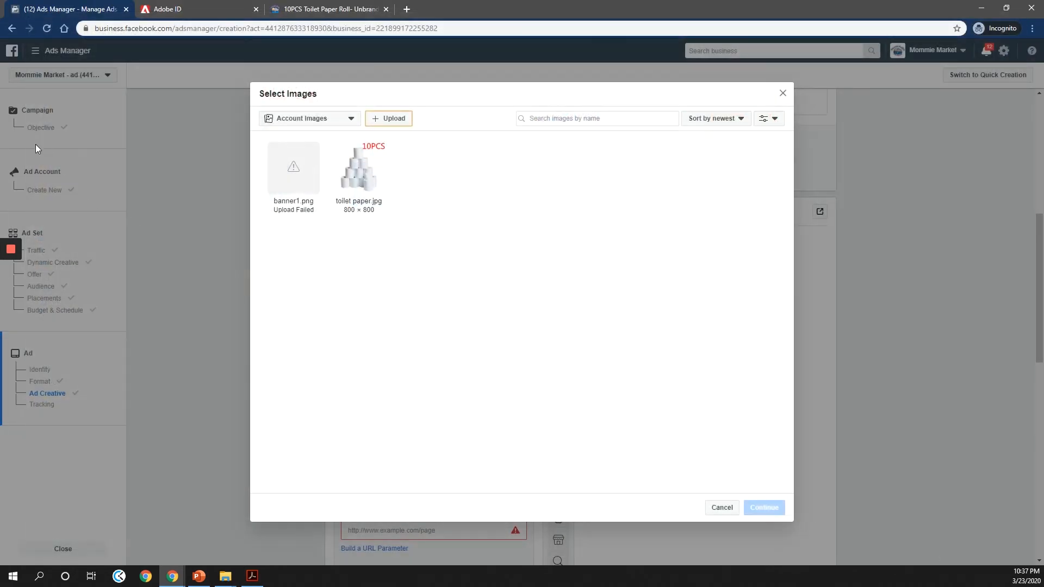
click(6, 272)
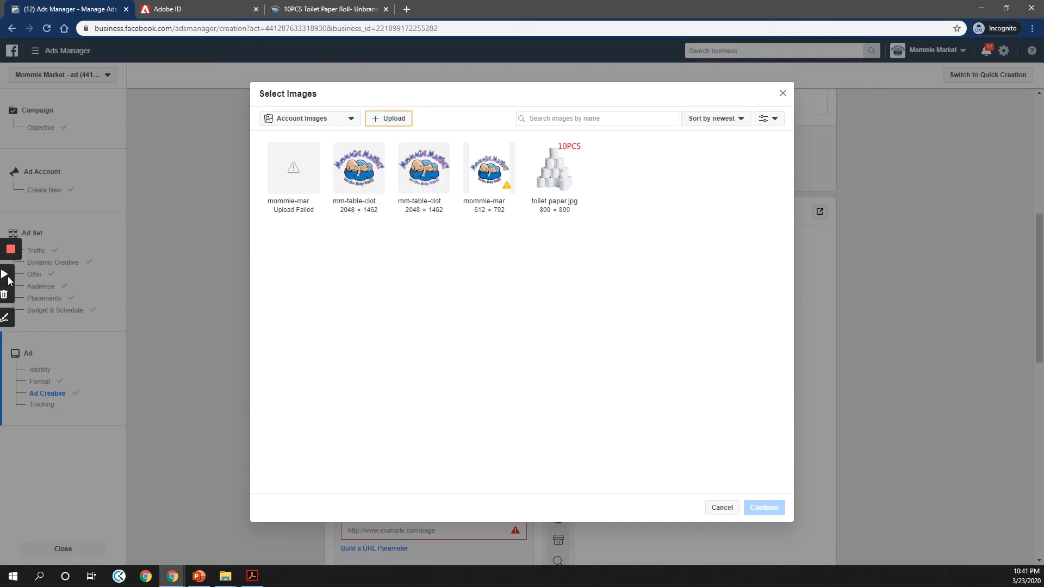
Try twice to upload the "official-mm-WP" image from the Downloads folder, and cancel the image selection
click(387, 122)
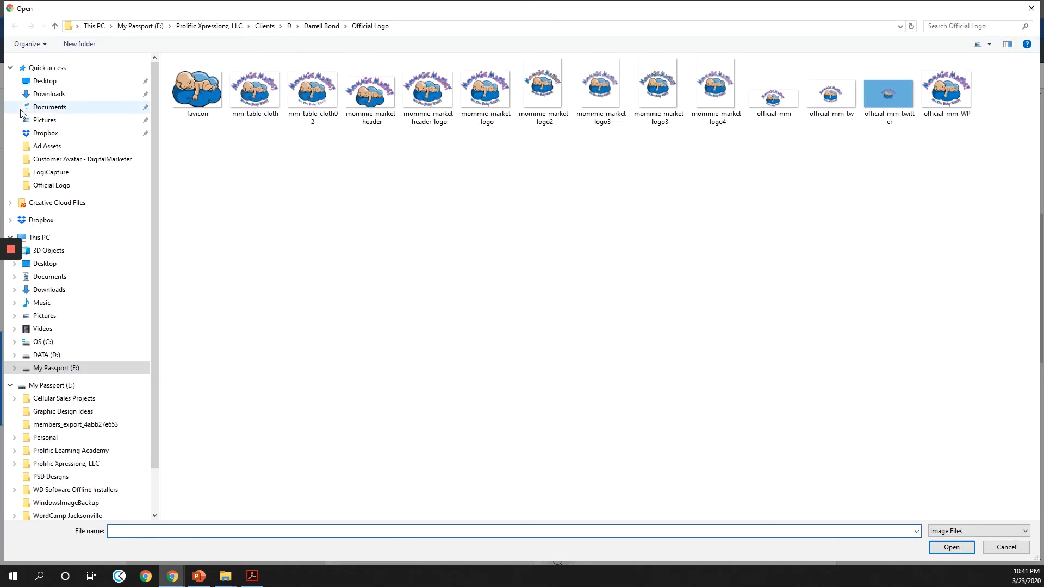
click(47, 93)
click(277, 160)
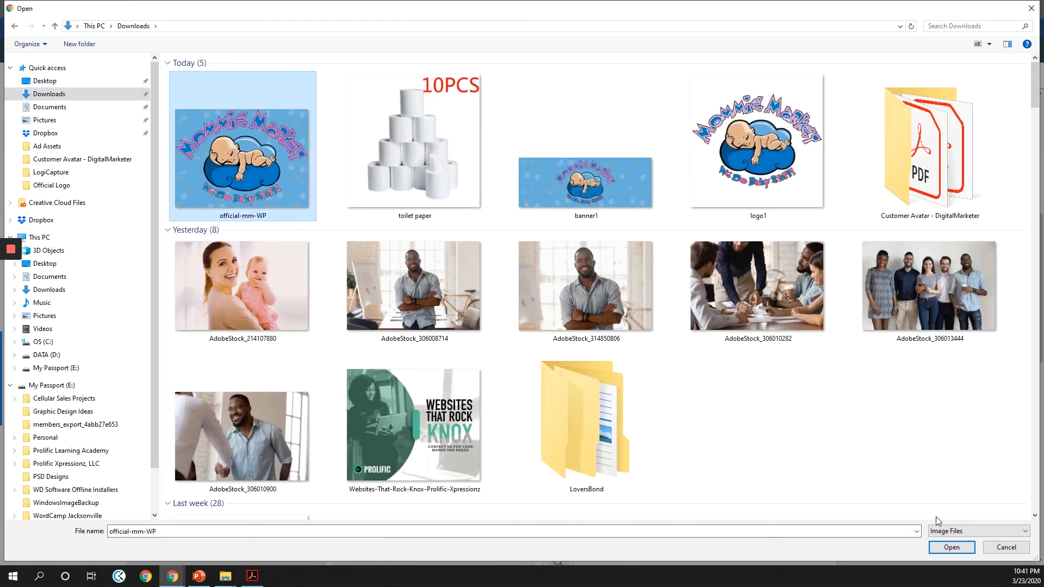
click(936, 547)
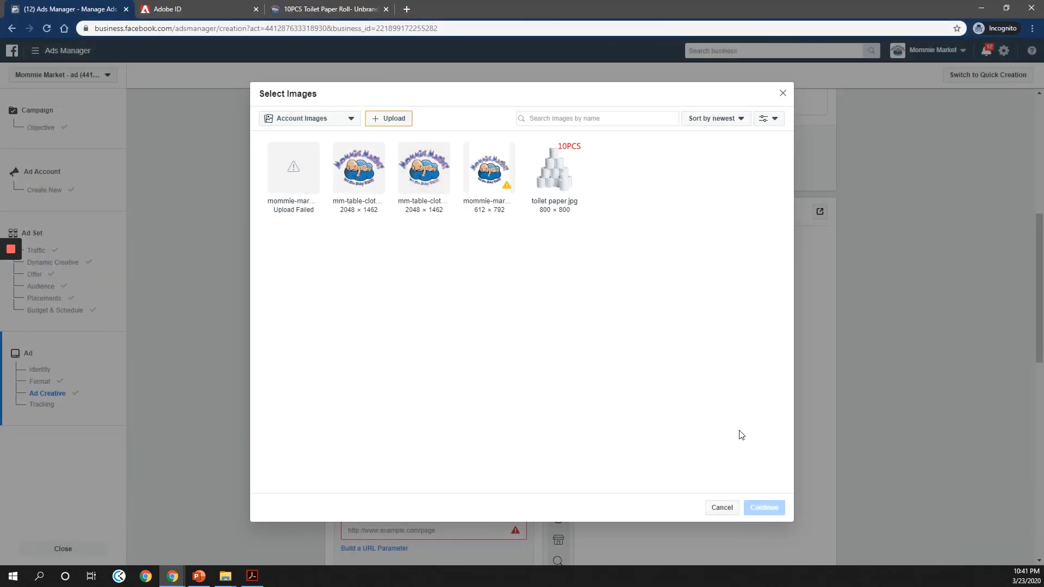
click(393, 119)
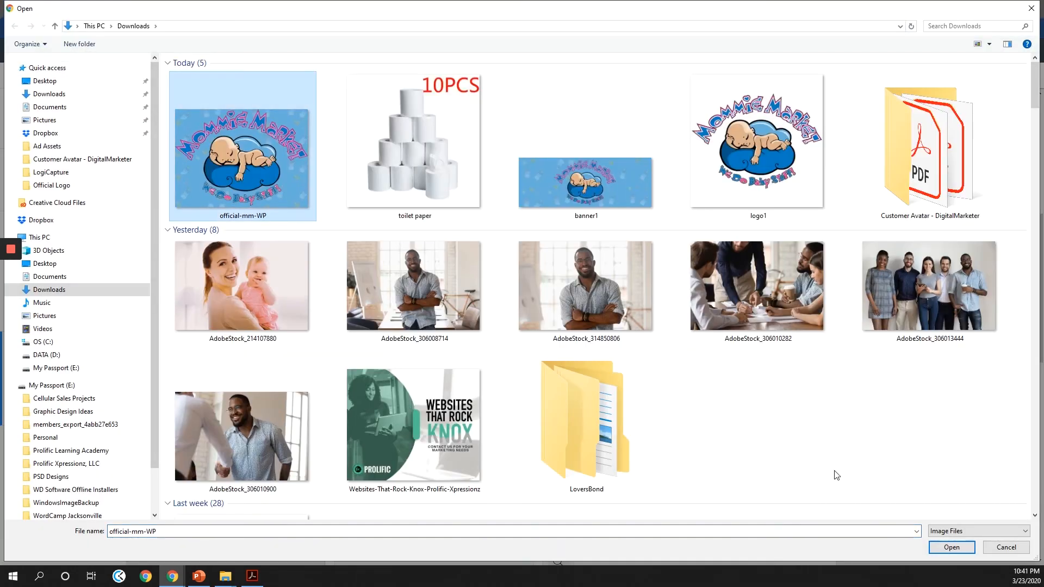
click(936, 548)
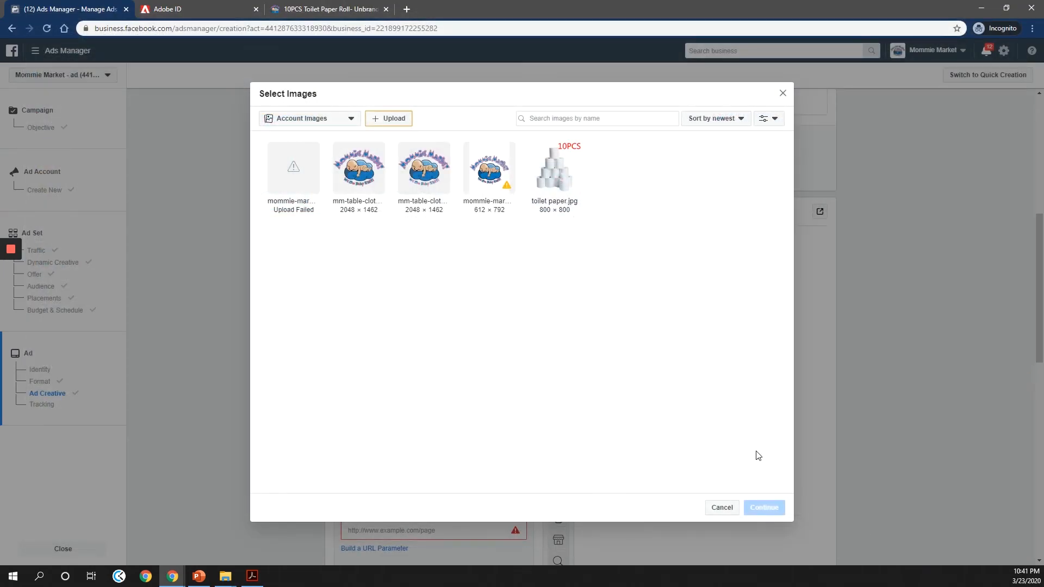
click(722, 508)
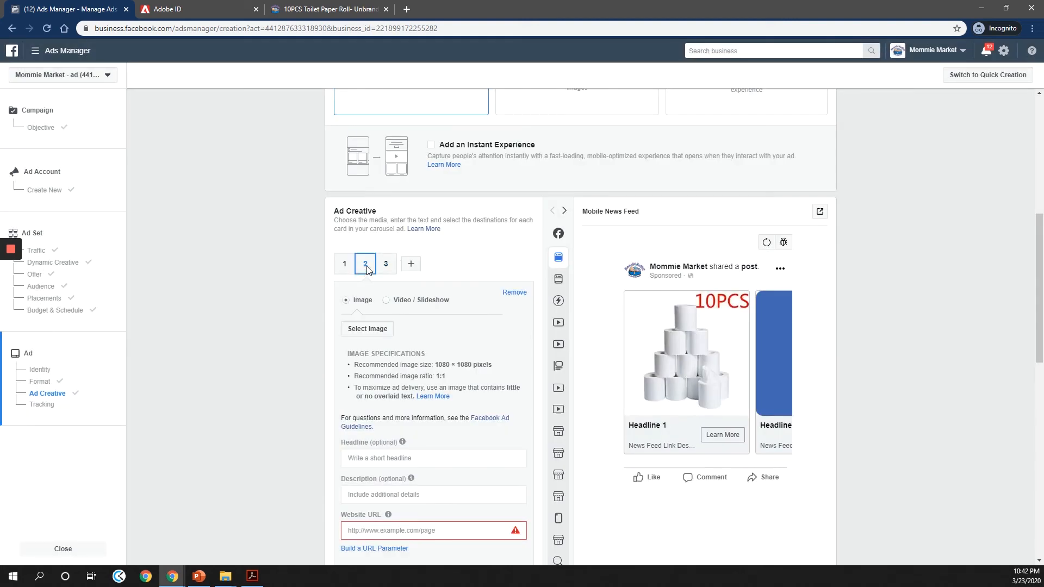
Retry uploading the "official-mm-WP" image as the second carousel card's picture
click(372, 329)
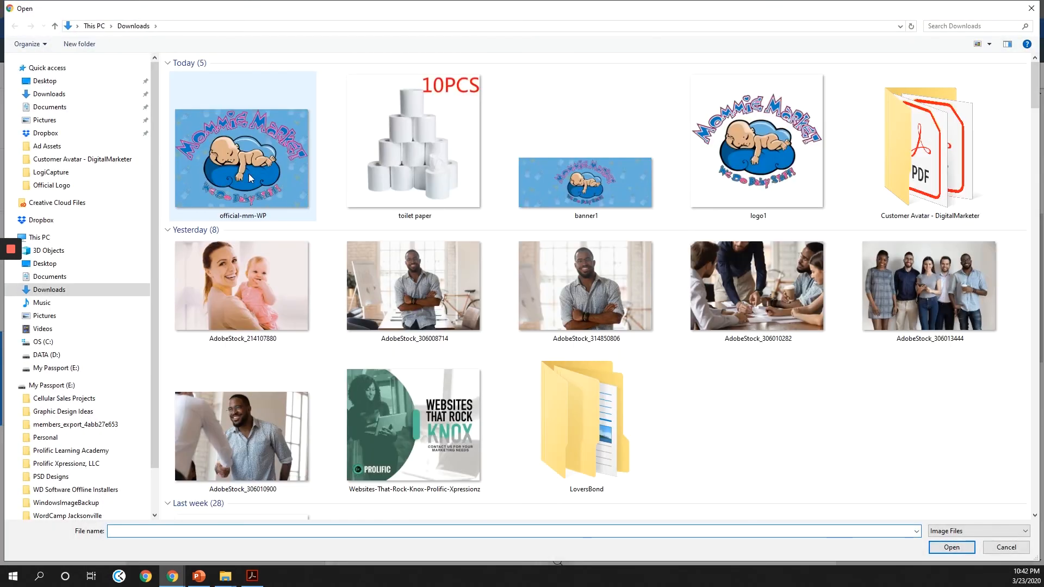
click(249, 174)
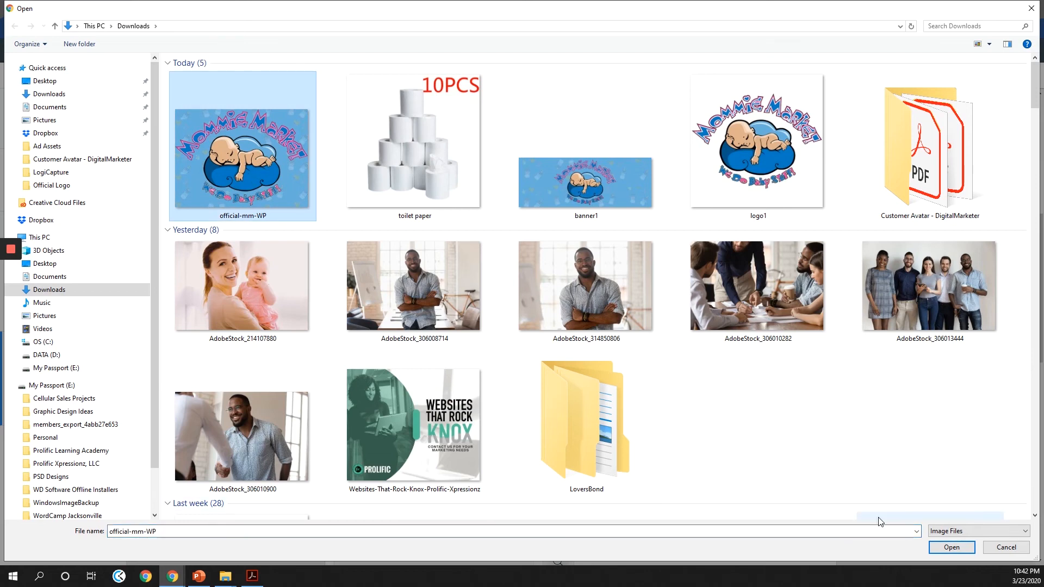
click(939, 551)
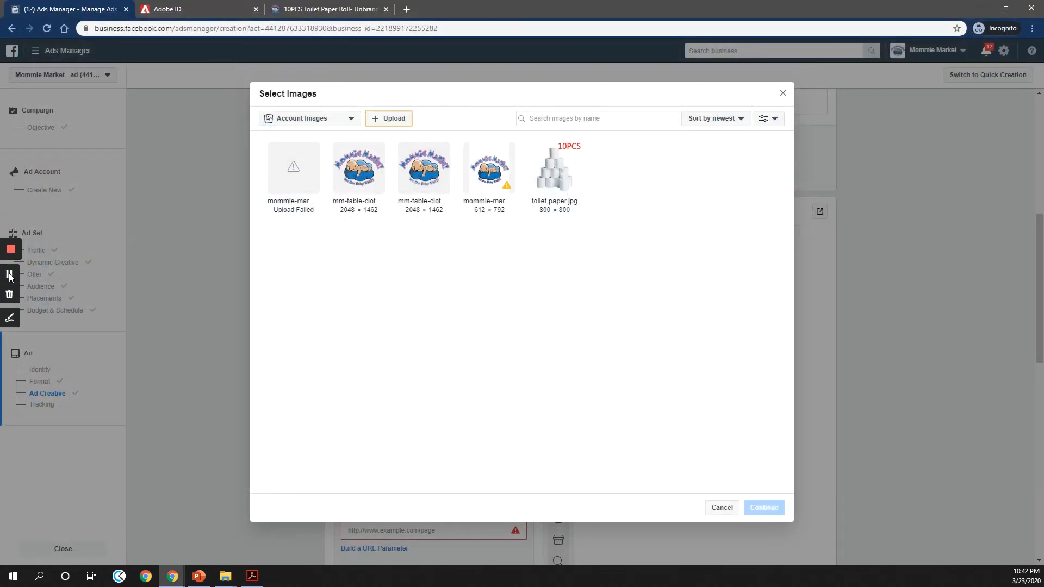
click(11, 275)
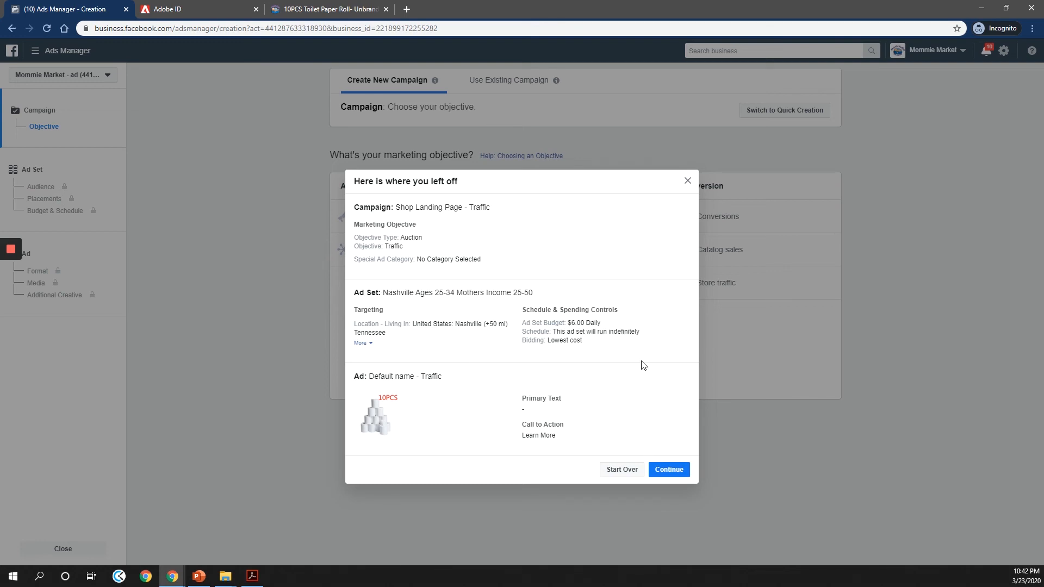
Resume the saved "Shop Landing Page - Traffic" campaign draft and open image selection for the second carousel card
click(664, 469)
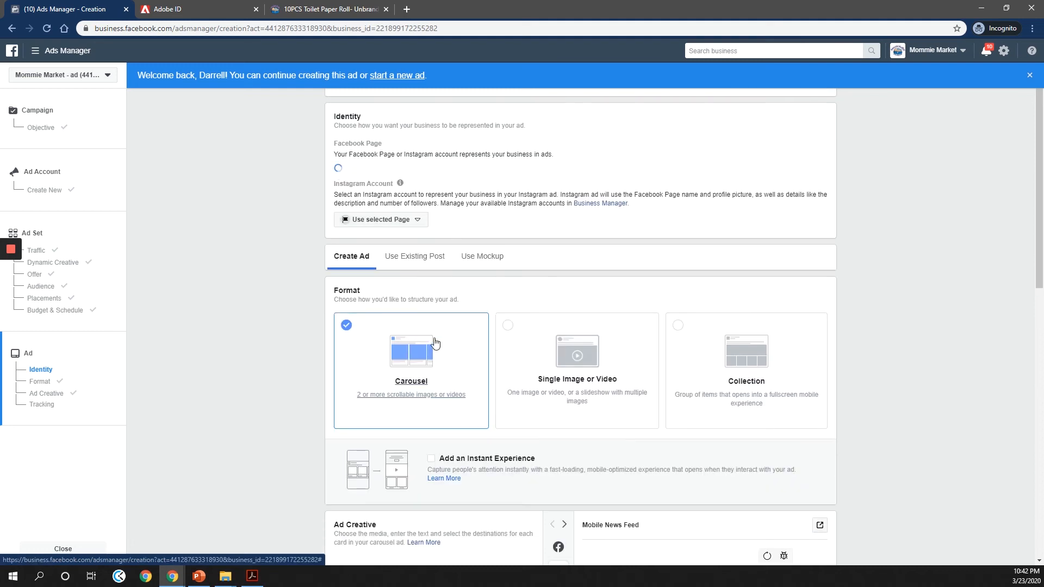
scroll(317, 351, down, 5)
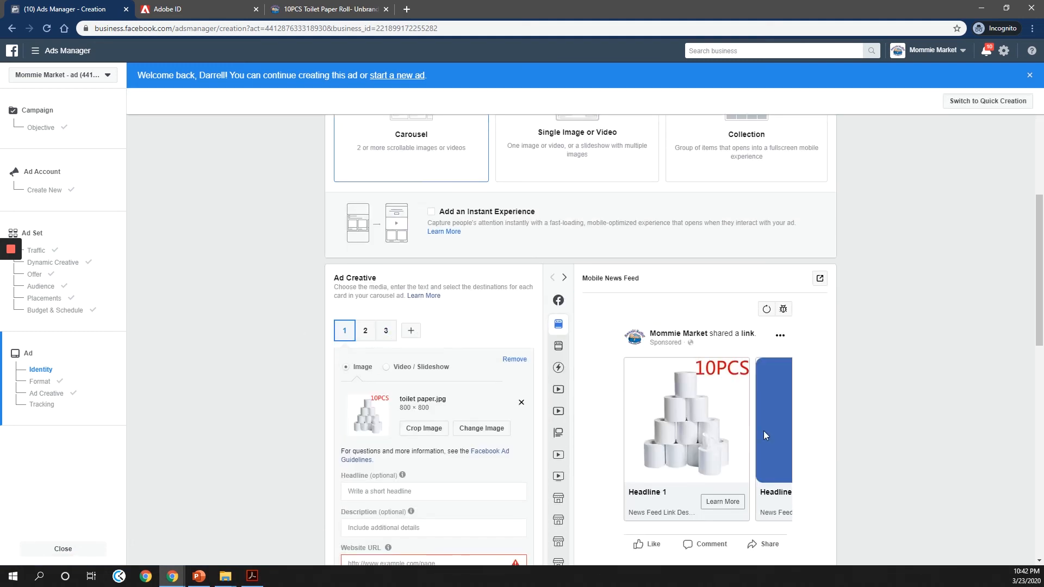
click(366, 330)
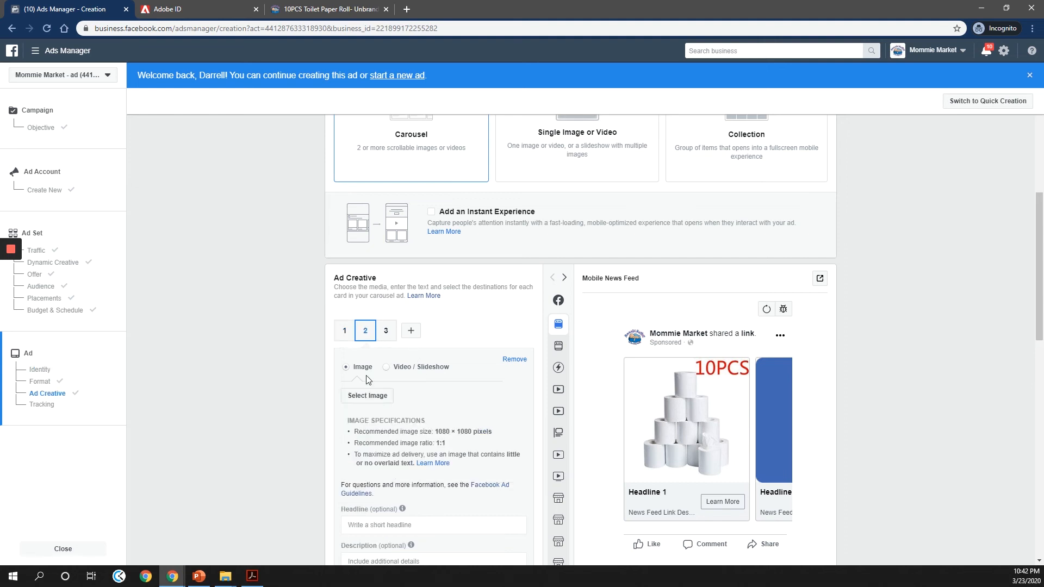
click(366, 397)
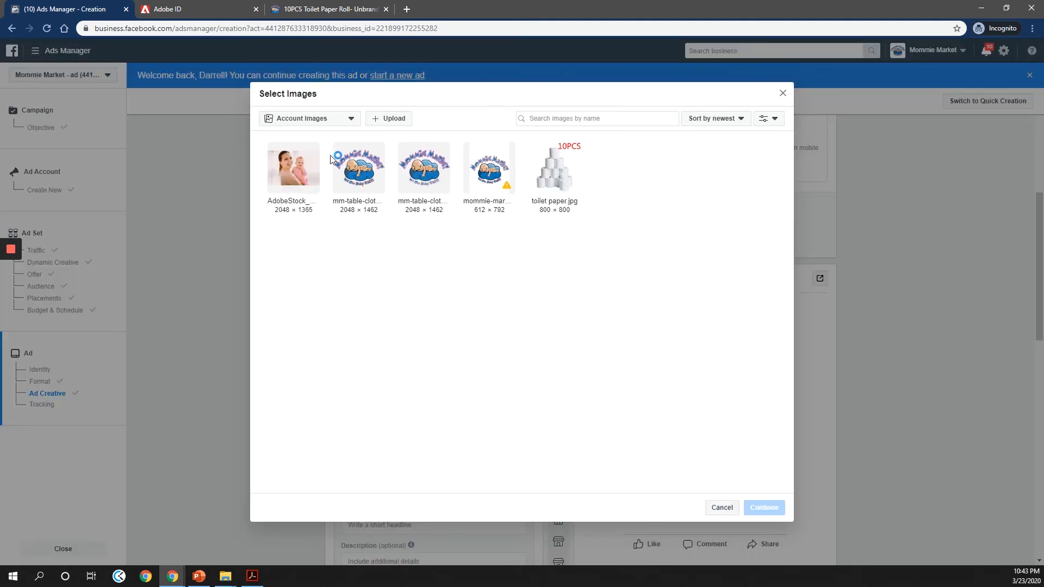
Try uploading "official-mm-WP" to the account images from the resumed draft
click(383, 121)
click(276, 170)
click(941, 550)
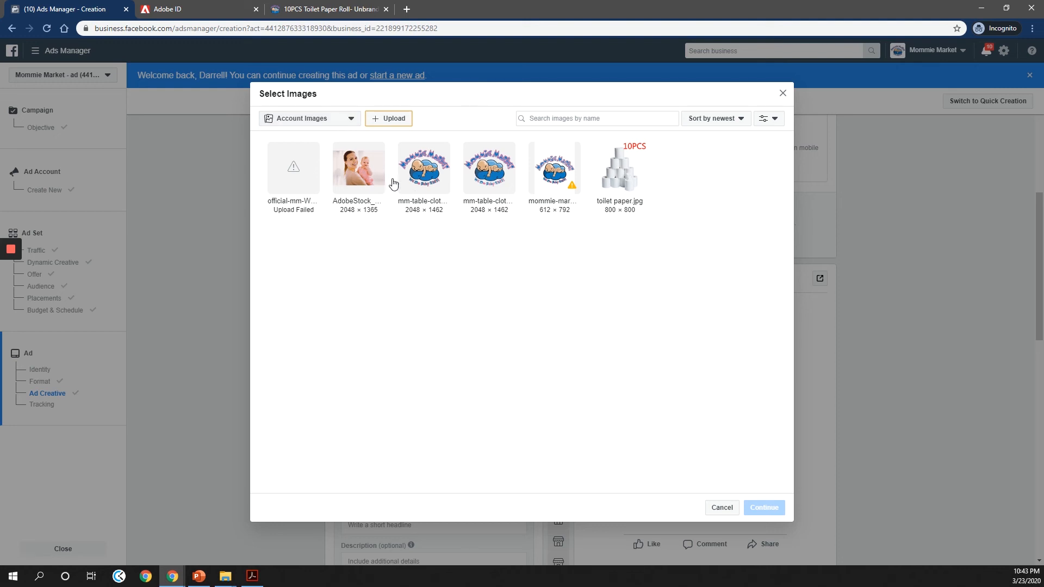
Set the second carousel card's image to mm-table-cloth.png from the account images
click(362, 175)
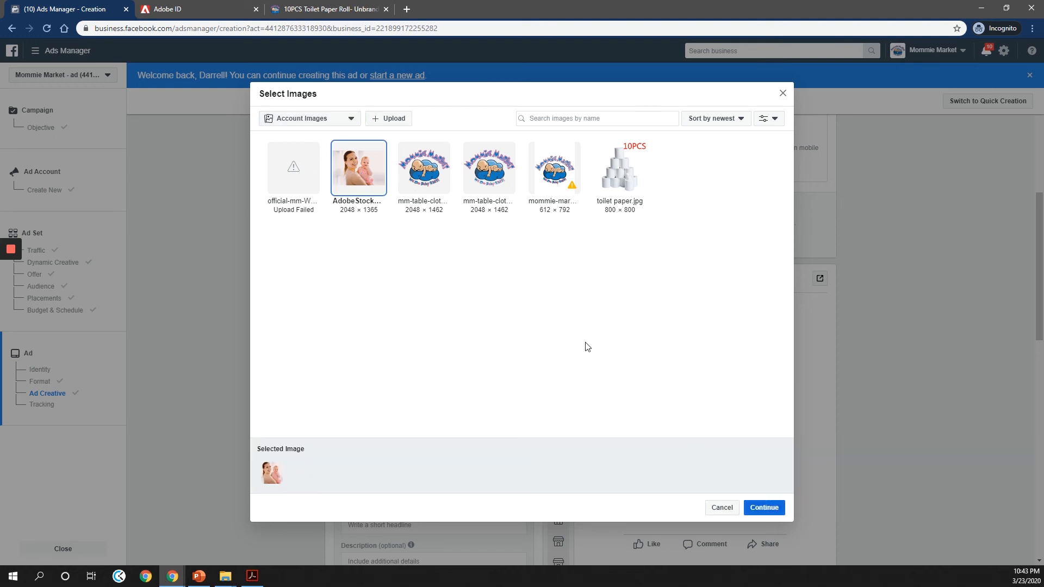
click(425, 180)
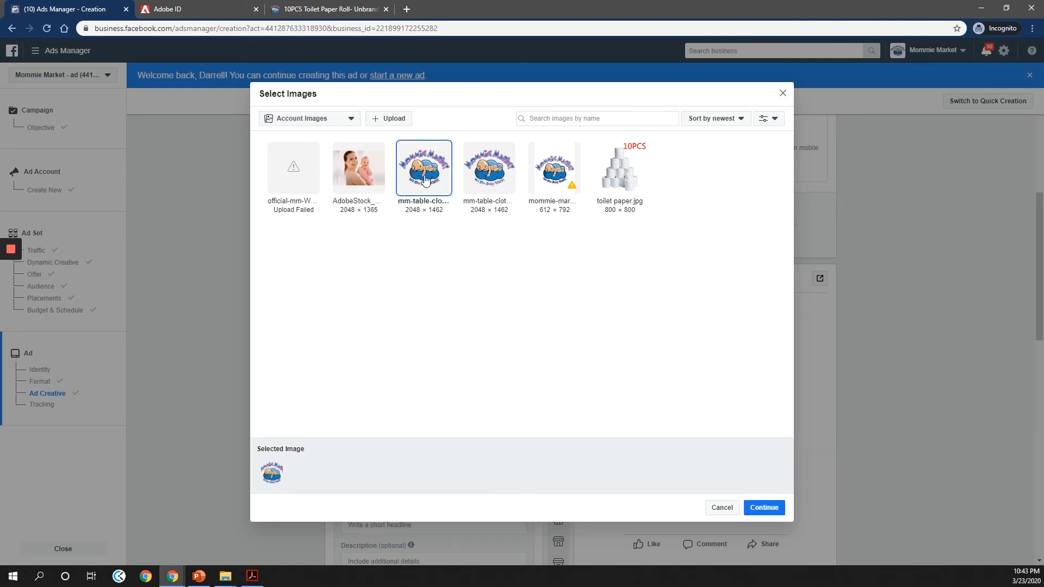
click(758, 510)
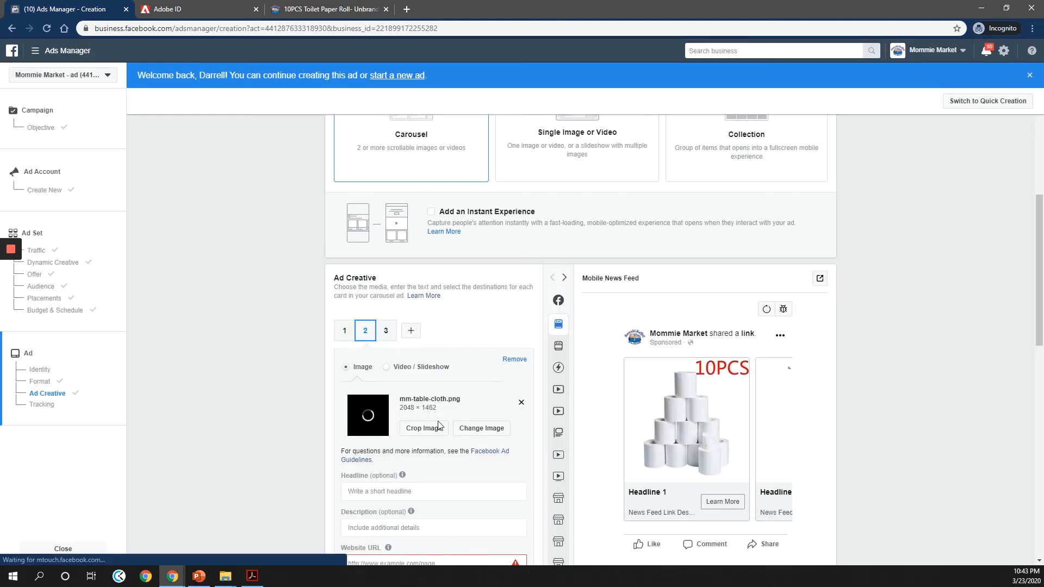
Change the second card's image to mommie-market-logo4.jpg and preview that card in the Desktop News Feed
click(473, 429)
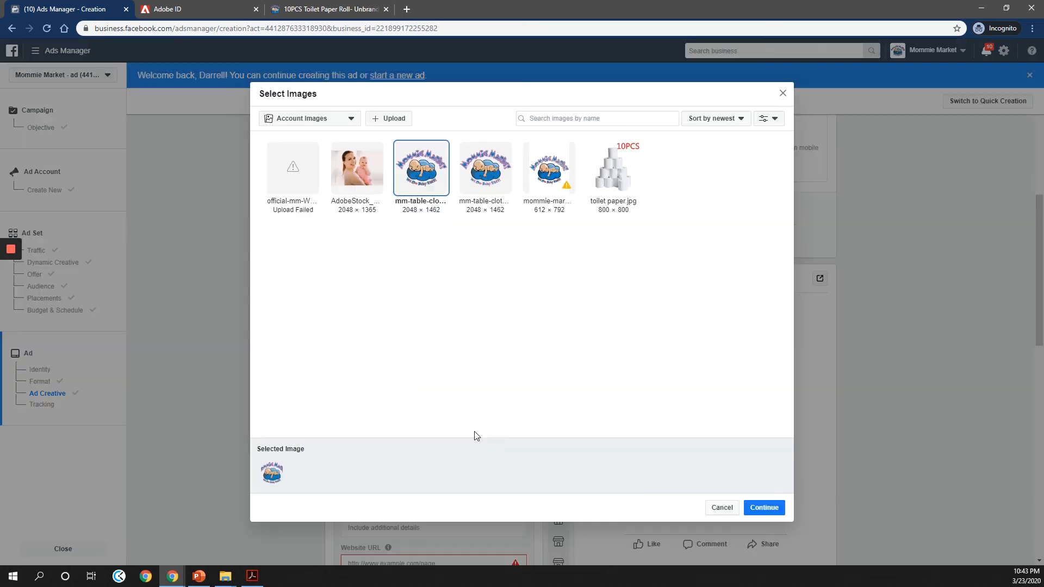
click(546, 173)
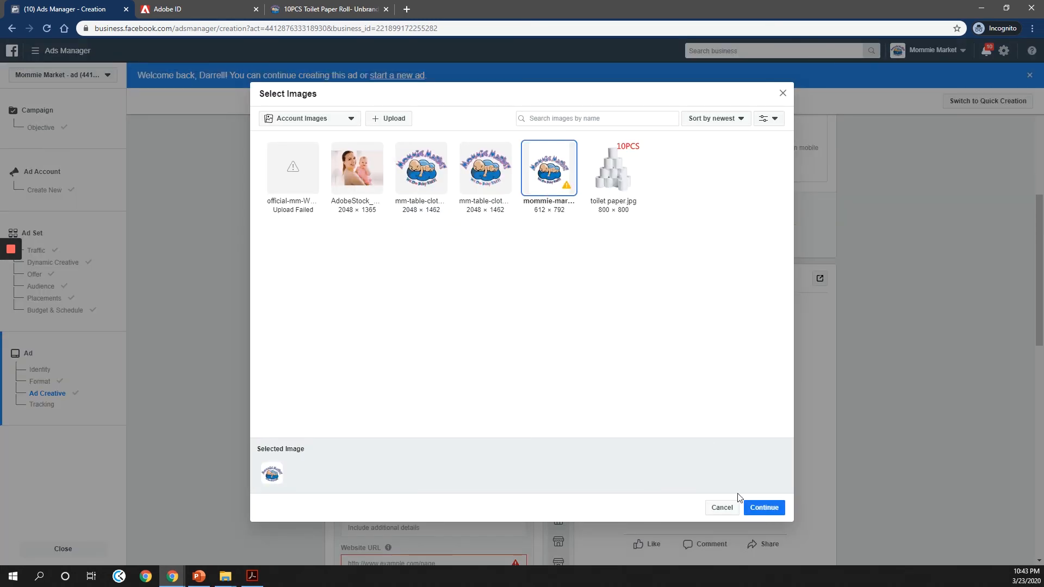
click(763, 507)
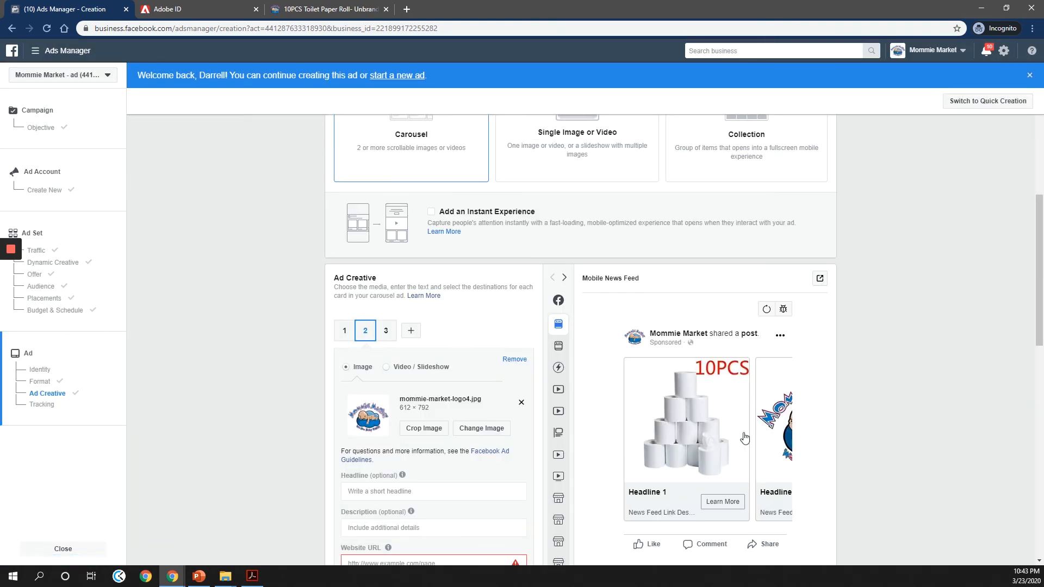
click(564, 278)
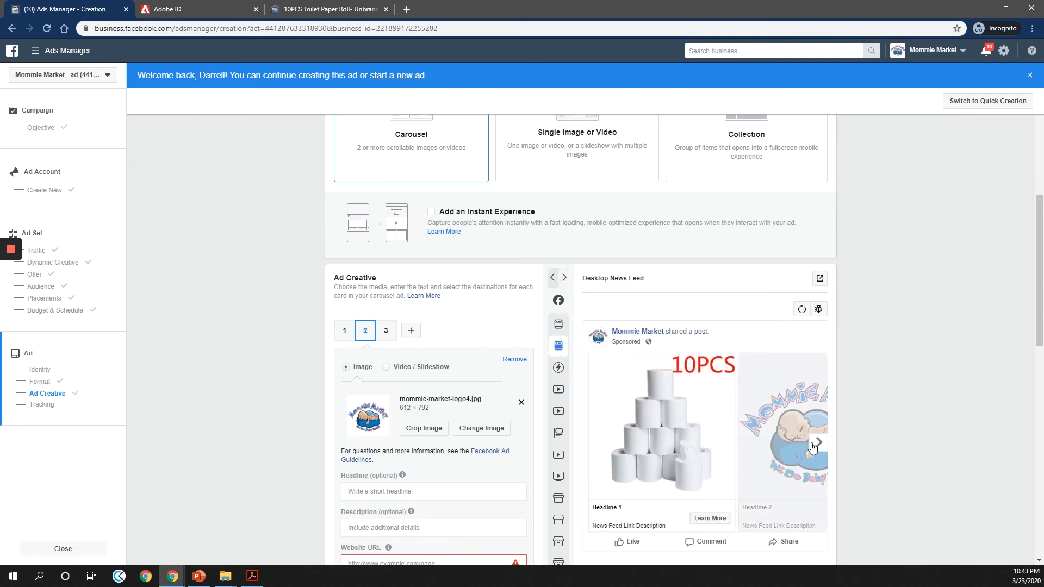
click(815, 441)
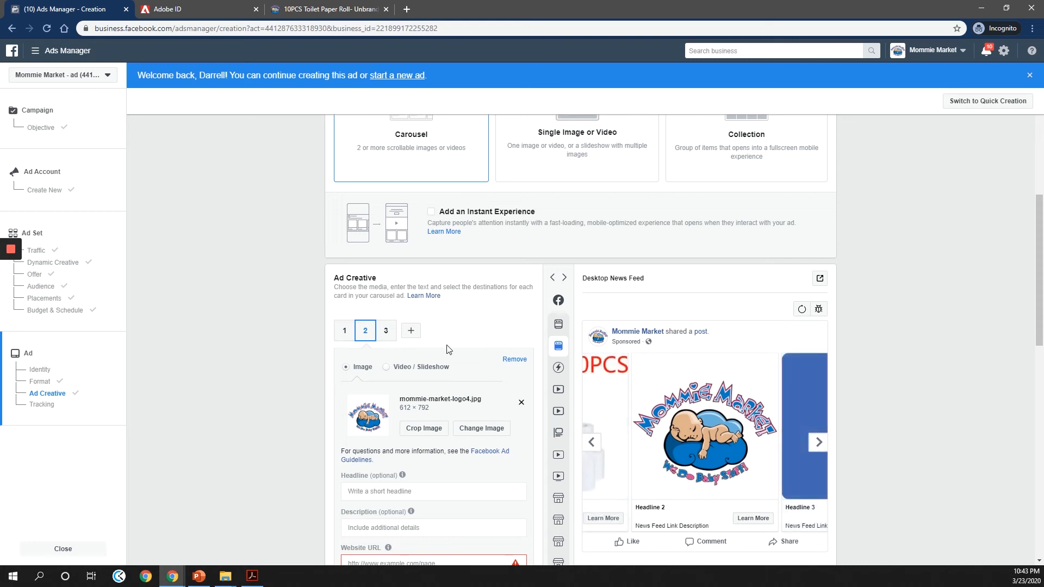
Remove the third carousel card and check the settings of the first and second cards
click(386, 330)
scroll(466, 364, down, 2)
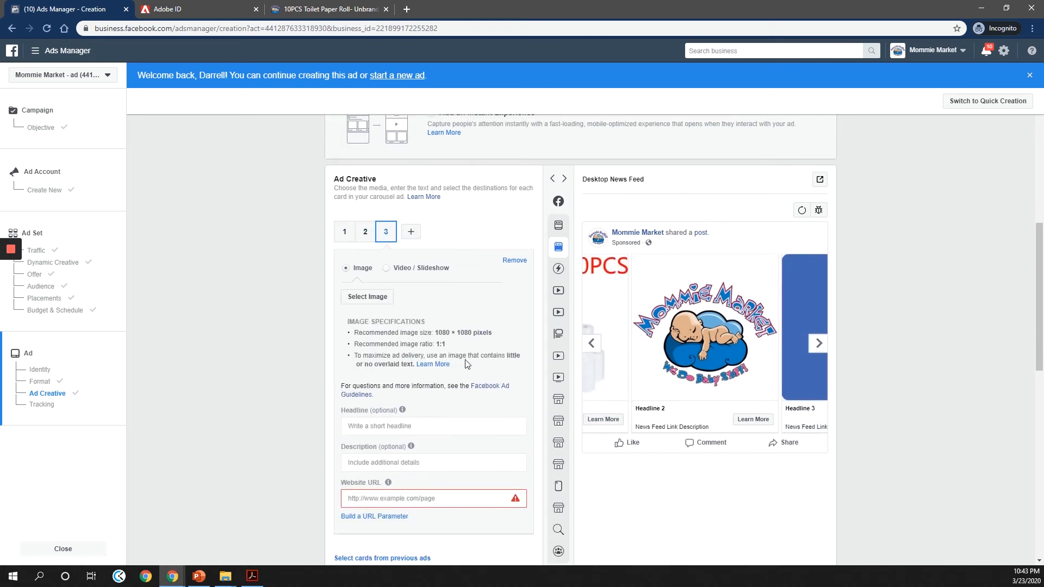
click(513, 251)
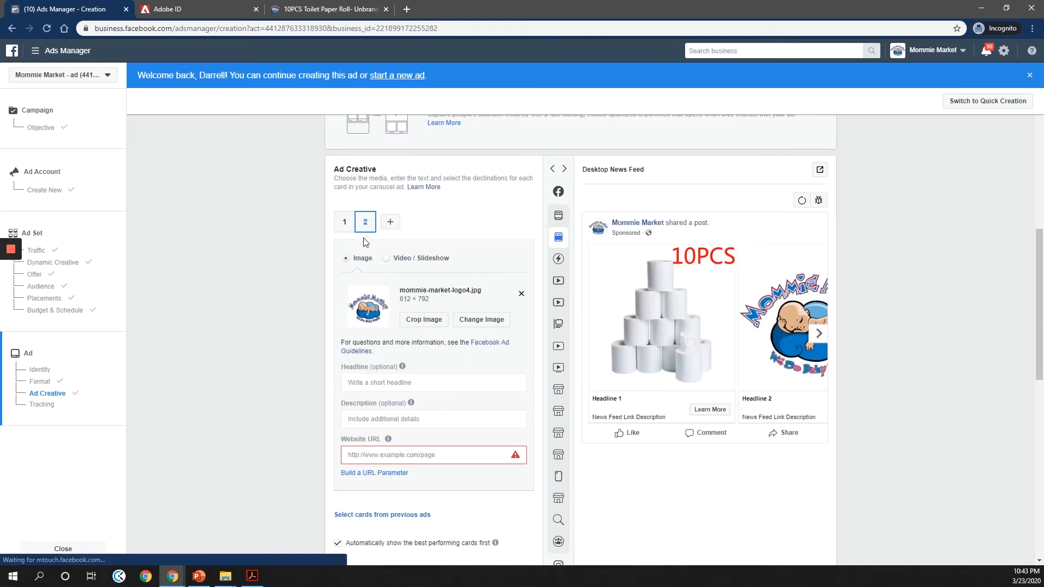
click(346, 227)
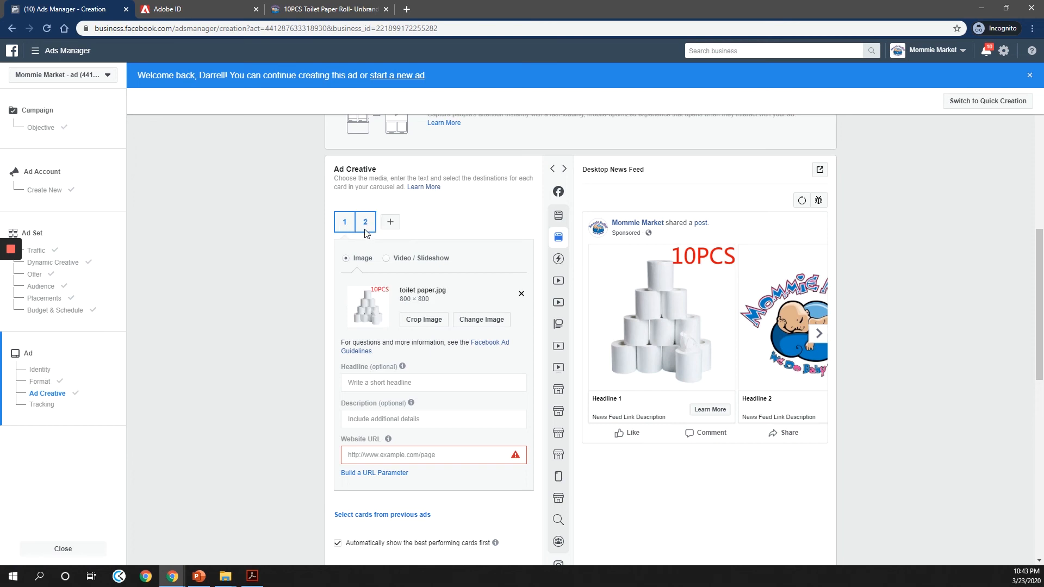
click(366, 229)
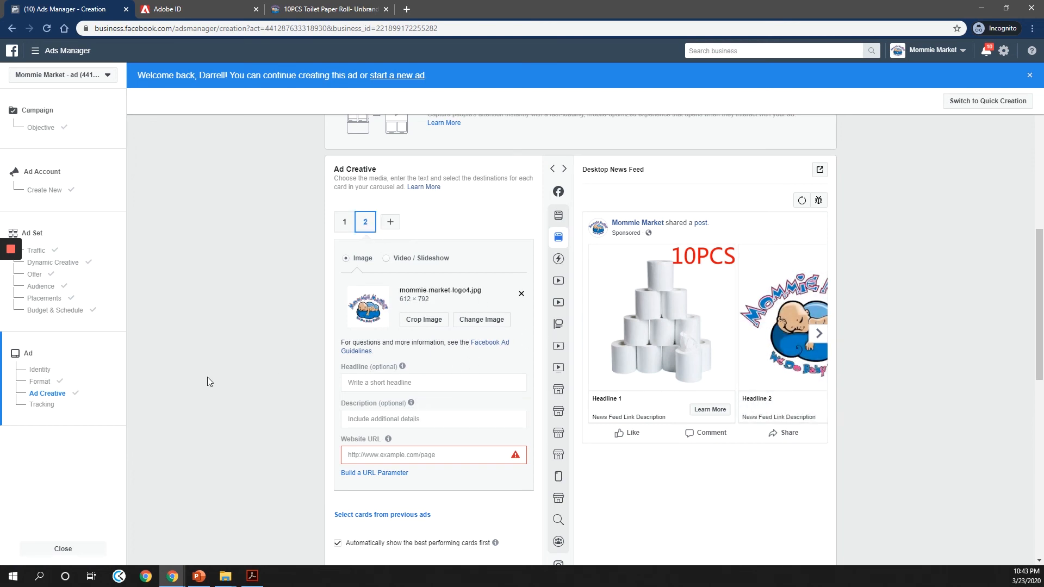
scroll(209, 377, down, 2)
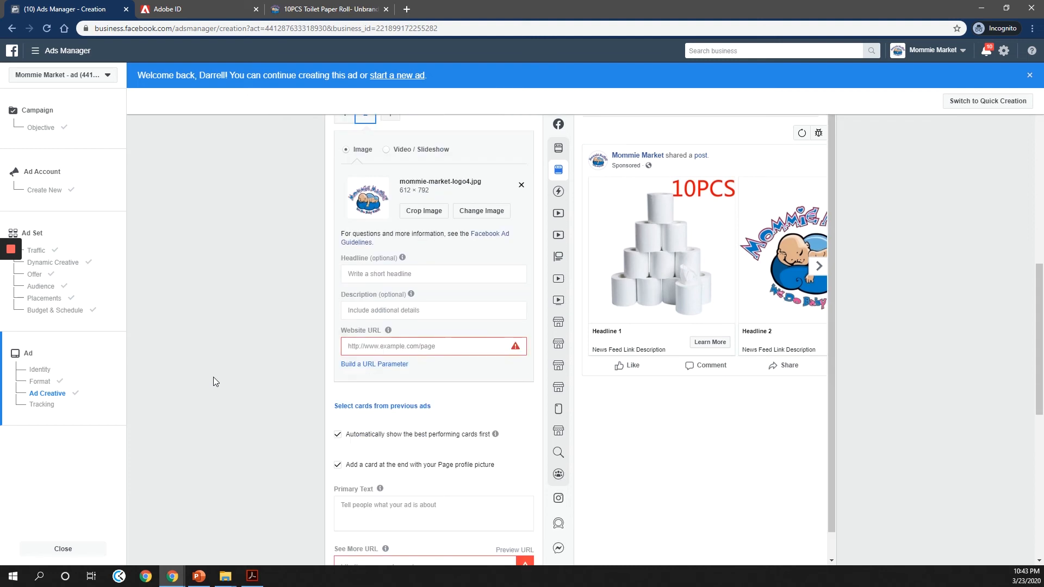
Enter "We Do Baby Stuff!" as the headline of the second carousel card
click(364, 274)
click(300, 287)
click(364, 276)
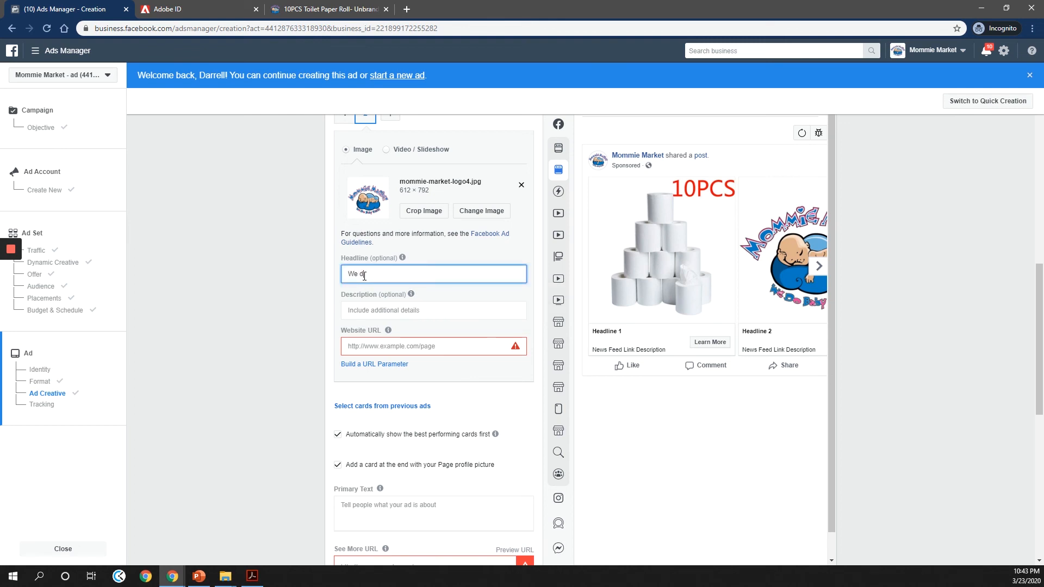
text(We do)
key(BackSpace)
key(BackSpace)
text(Do Baby)
click(277, 297)
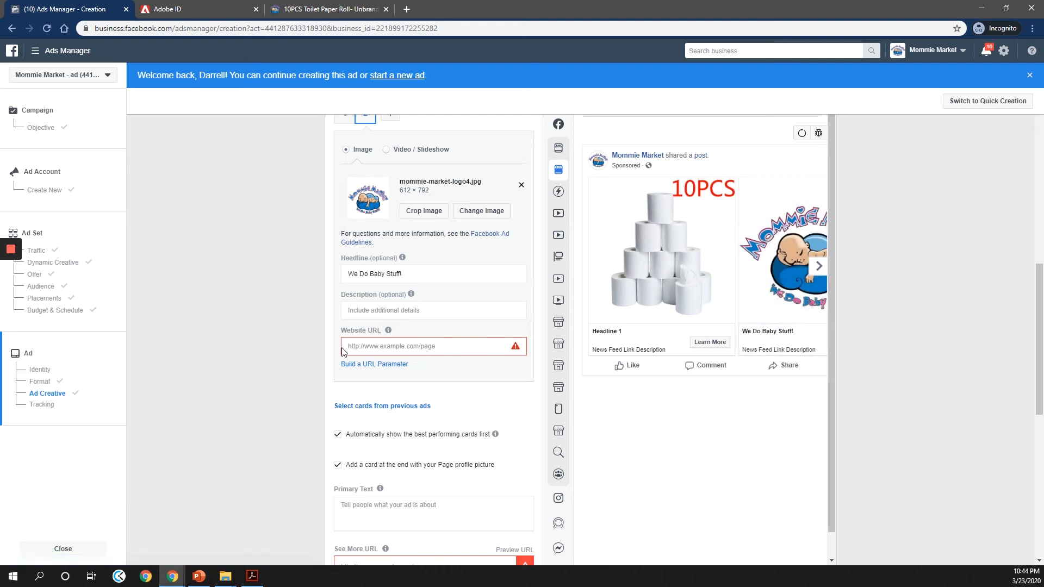
click(350, 273)
text(M)
key(BackSpace)
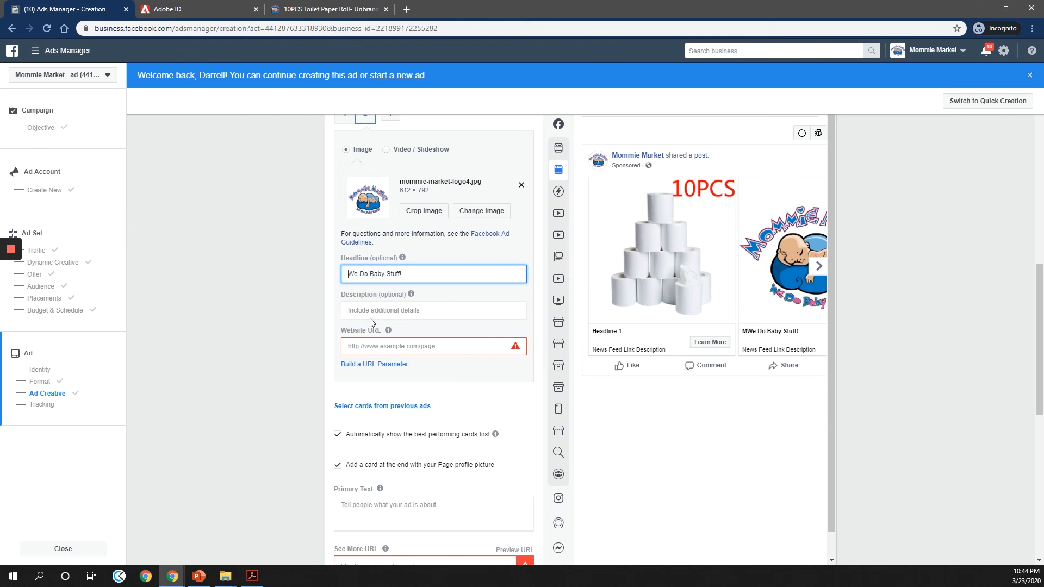
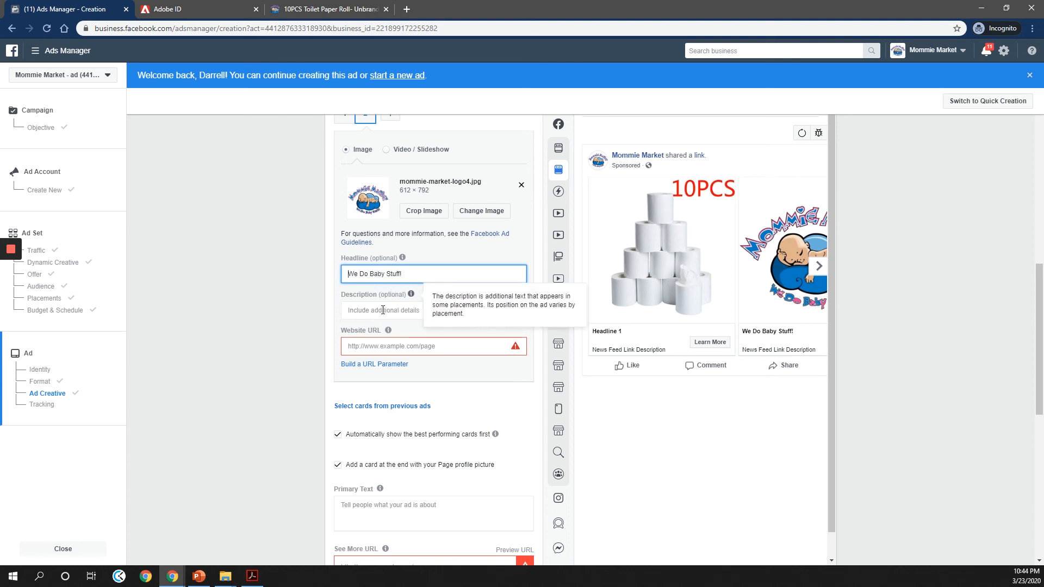
click(362, 312)
click(7, 273)
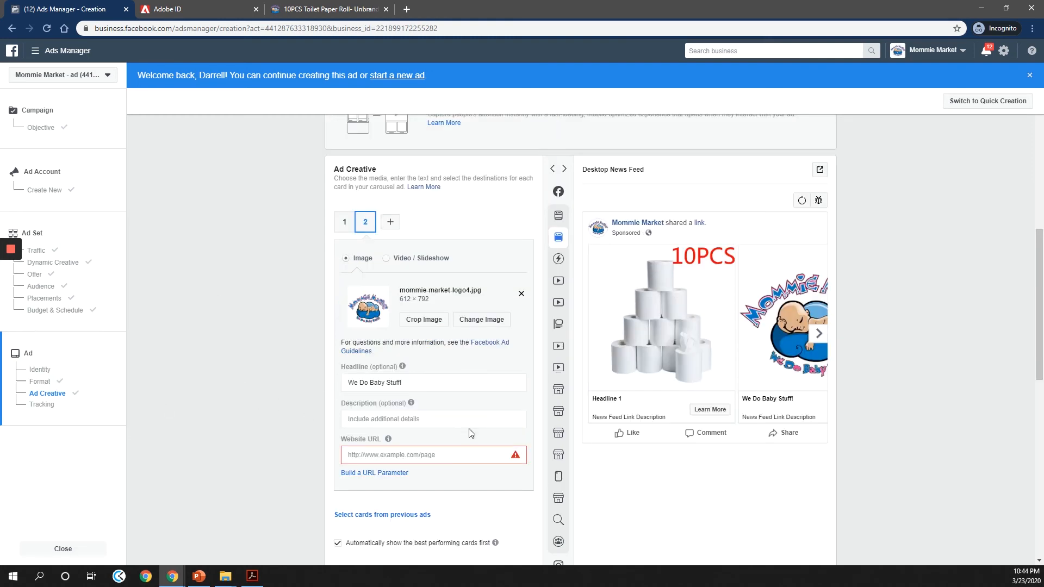
Change the second card's headline to "Working To Make Parenthood More Affordable"
click(401, 383)
key(ctrl+a)
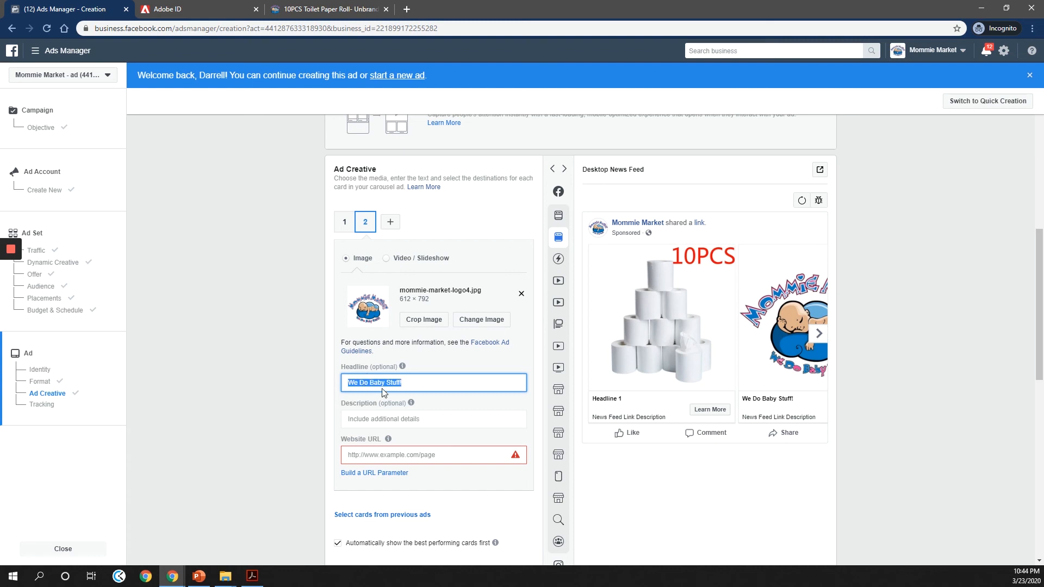
text(Wo)
text(rking To)
text( Na)
key(BackSpace)
key(BackSpace)
text(Make Parenthood M)
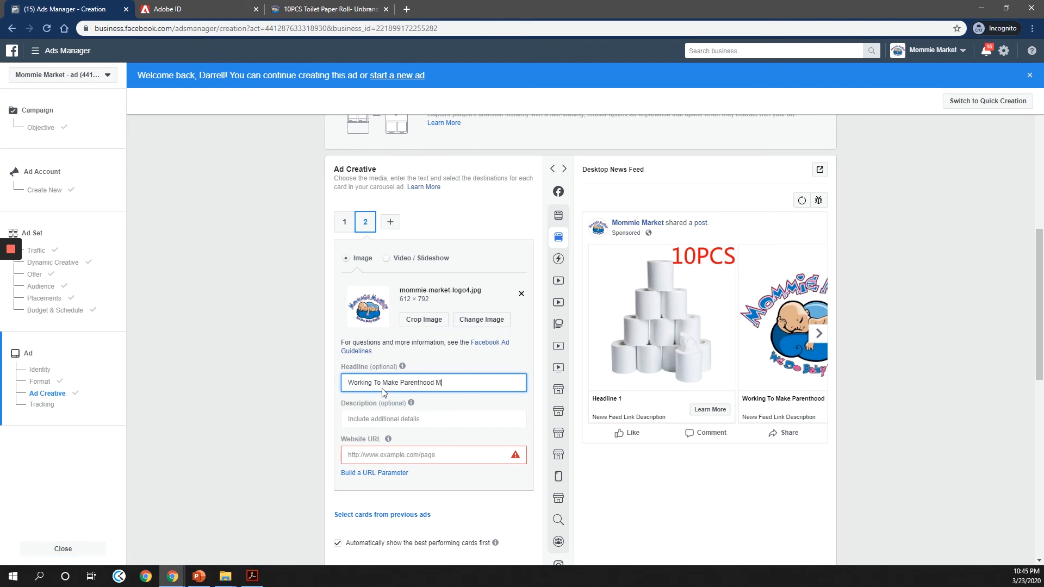
text(ore Aff)
click(292, 417)
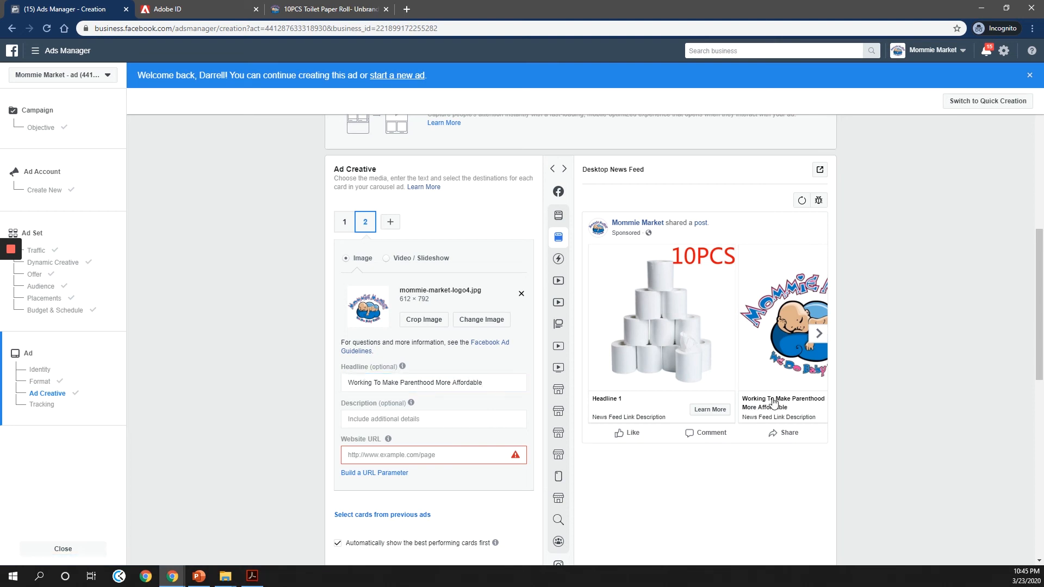
Preview the second card in the carousel and set its description to "We Do Baby Stuff!"
click(819, 334)
click(400, 418)
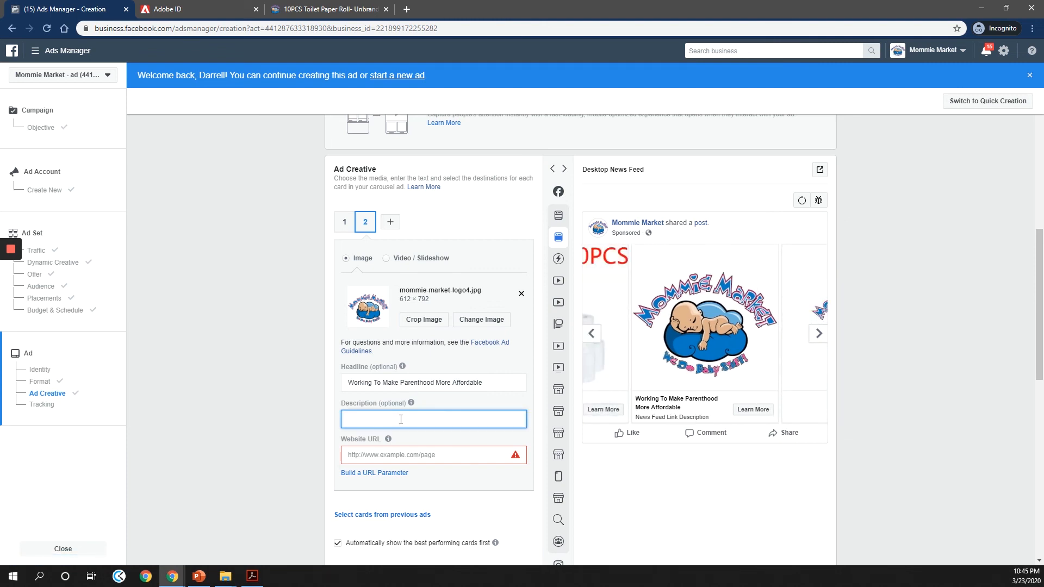
text(We Do Baby Stuff!)
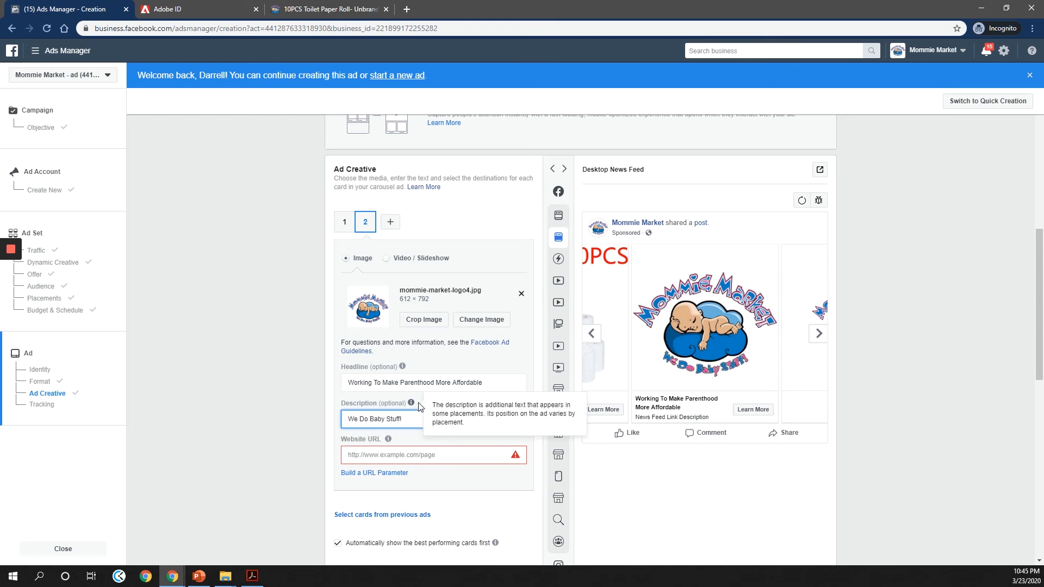
click(379, 456)
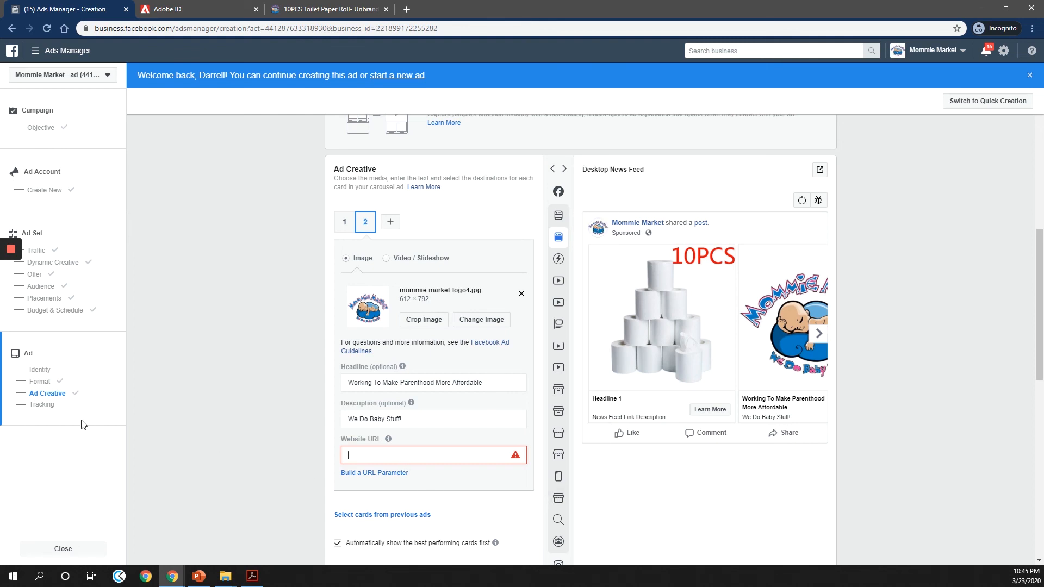
mouse_move(7, 277)
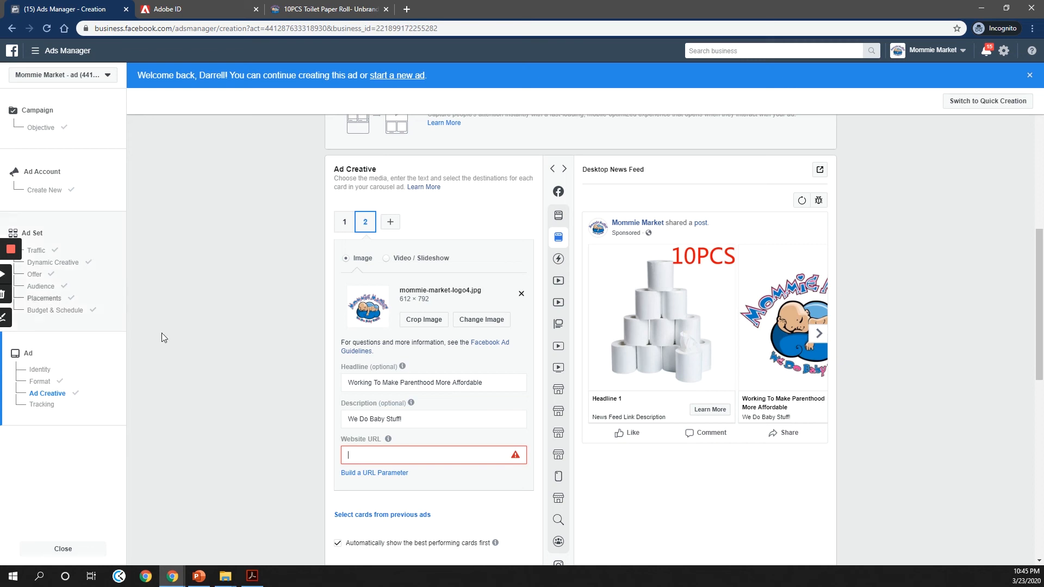
Shorten the second card's headline to "Making Parenthood More Affordable"
click(393, 385)
drag(397, 382, 340, 389)
click(396, 394)
click(403, 382)
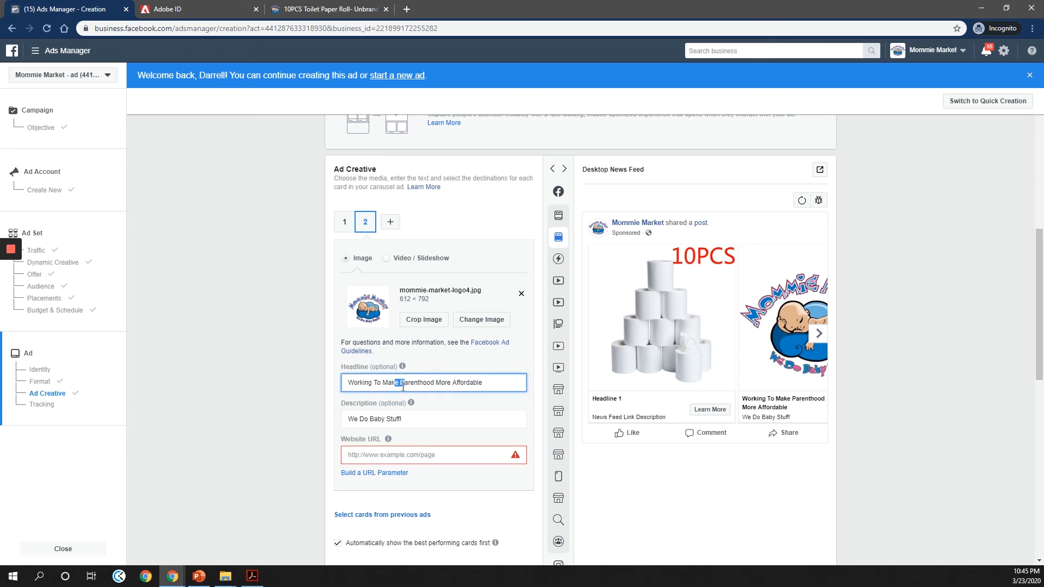
drag(401, 382, 335, 384)
text(Making)
click(263, 397)
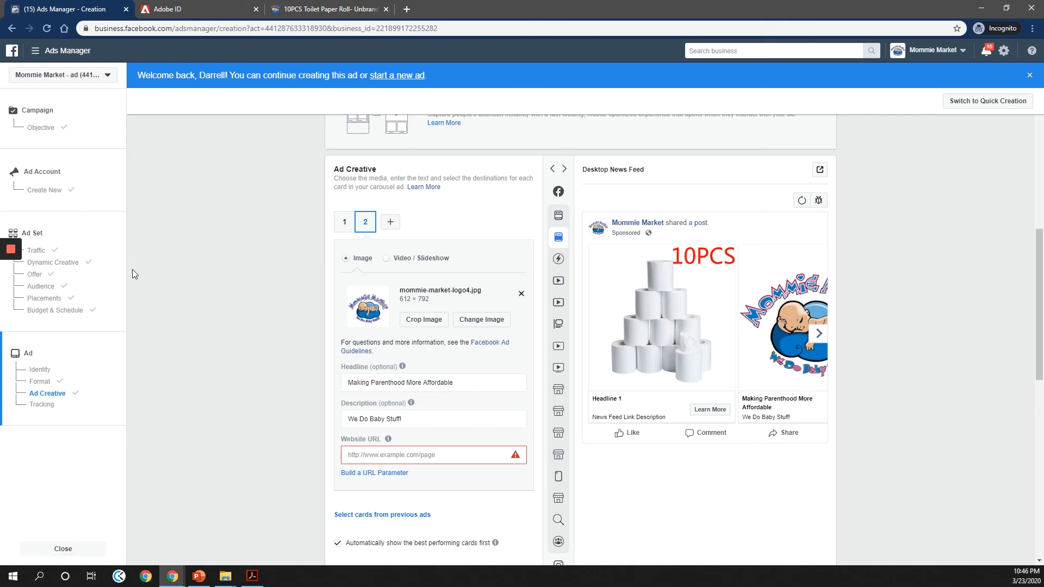
click(11, 274)
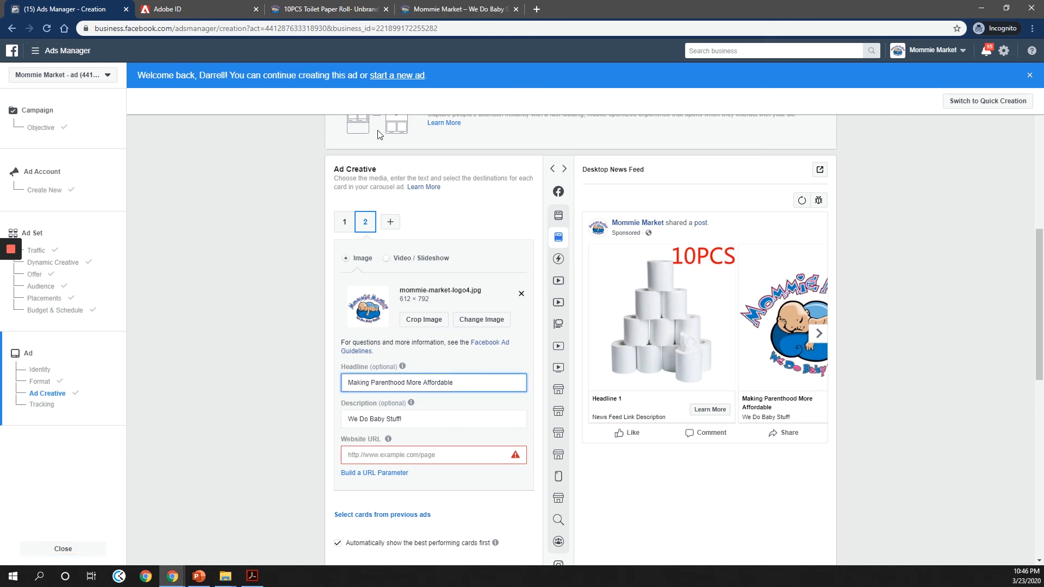
click(438, 10)
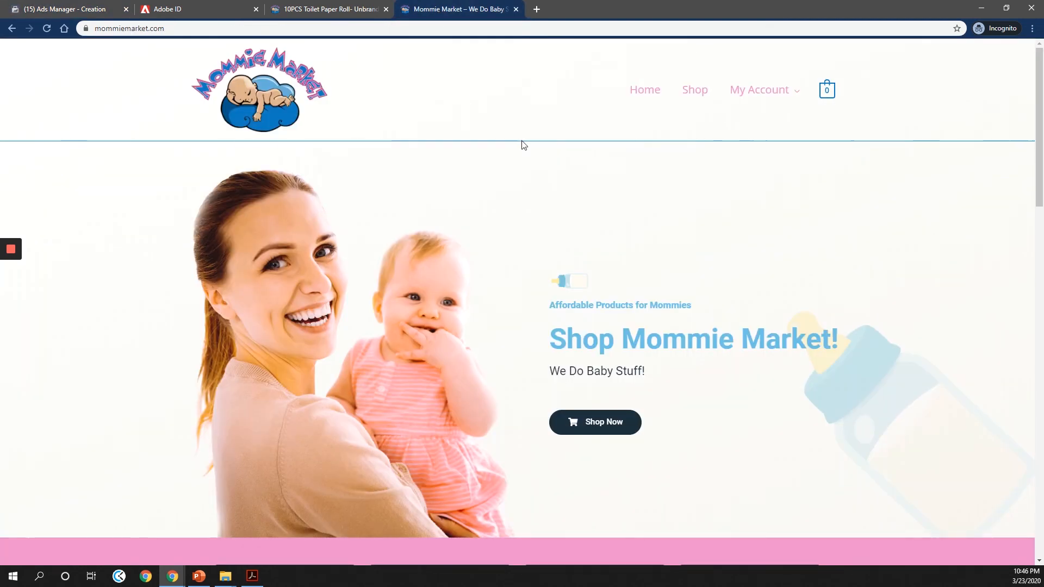
click(690, 99)
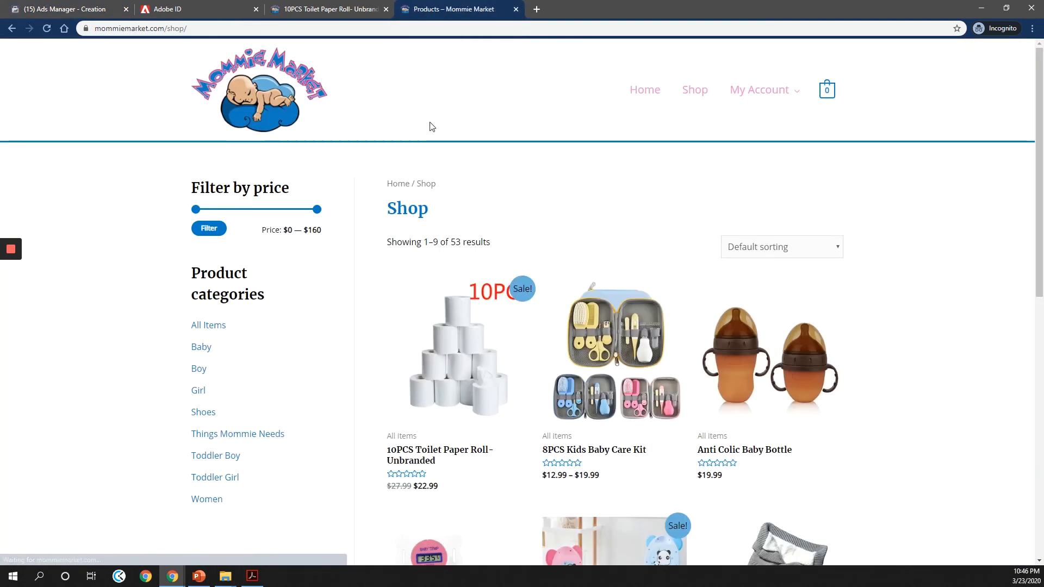
click(186, 30)
key(ctrl+c)
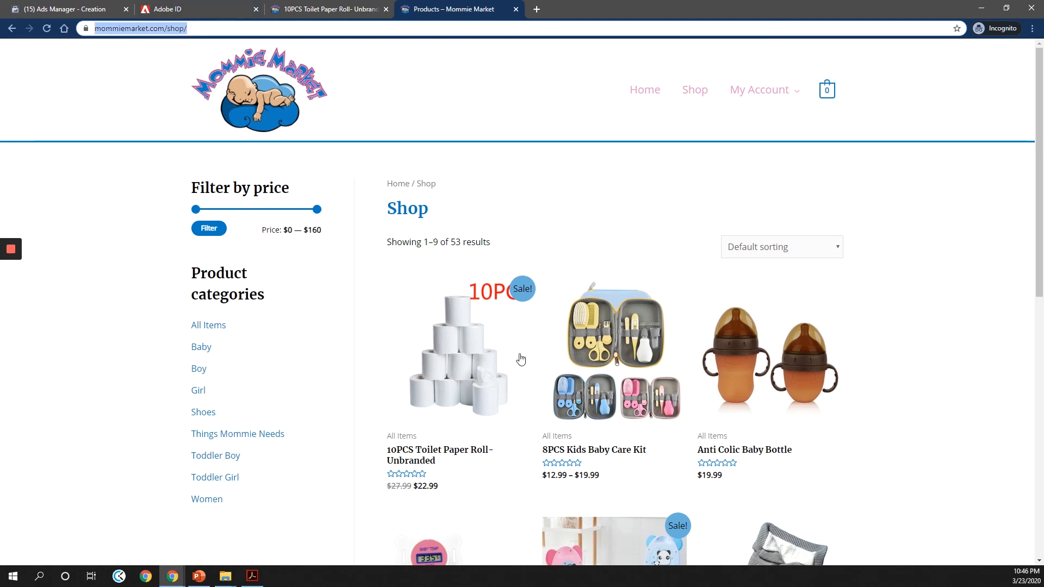
click(60, 9)
click(385, 457)
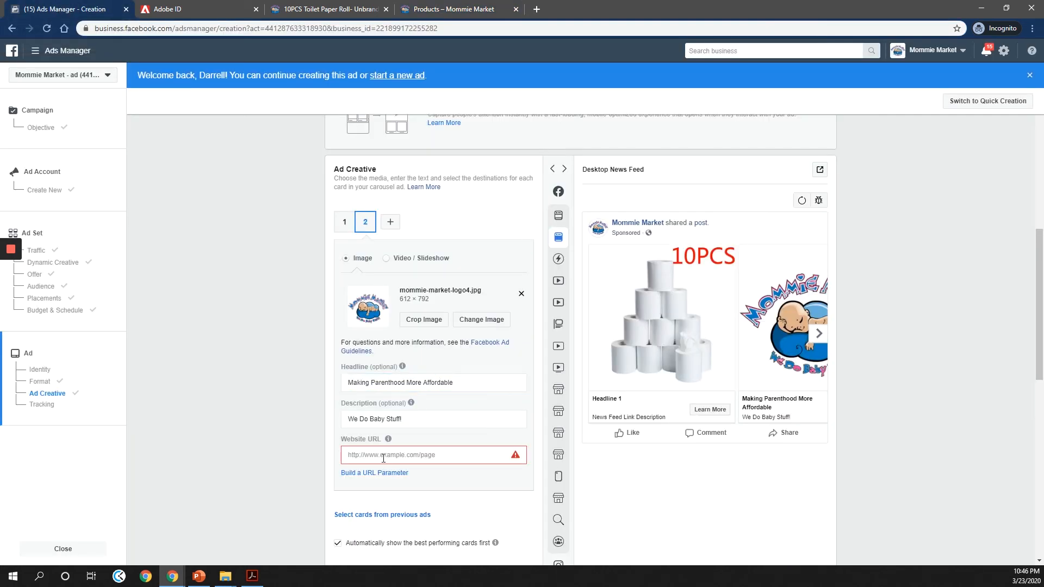
key(ctrl+v)
click(283, 488)
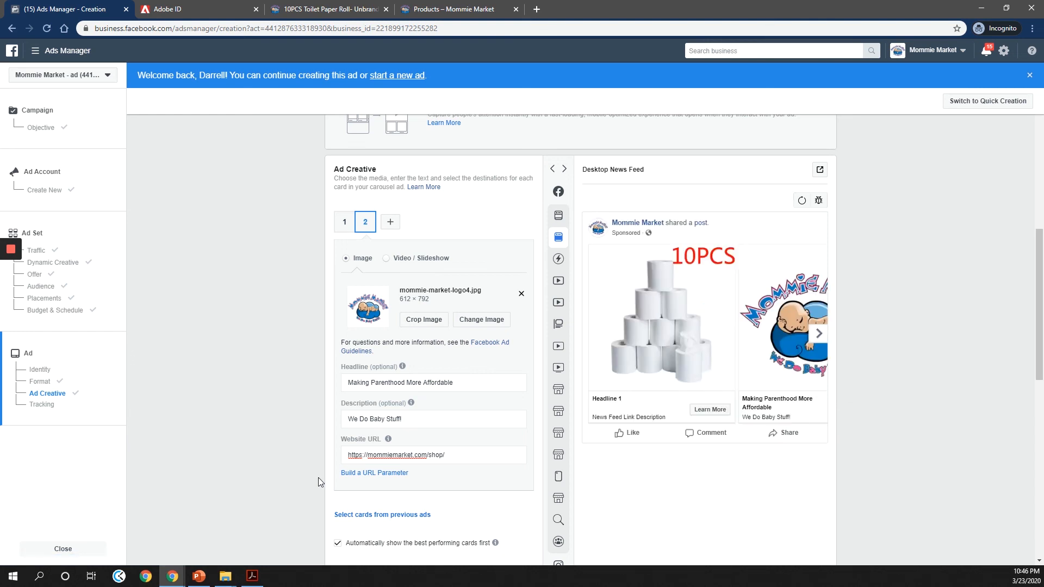
click(347, 224)
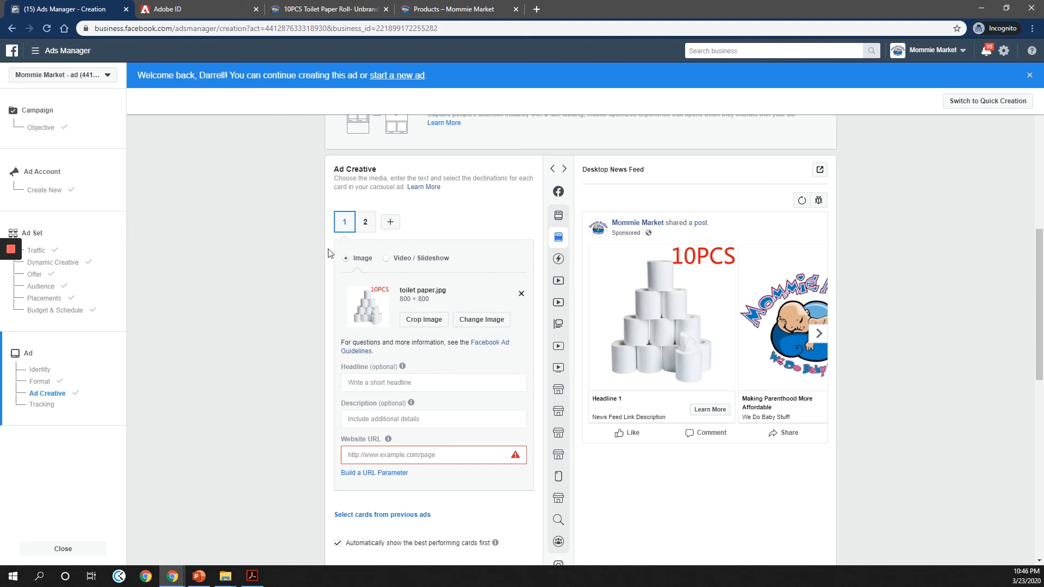
scroll(301, 292, up, 1)
scroll(341, 285, down, 1)
click(374, 456)
key(ctrl+v)
mouse_move(11, 279)
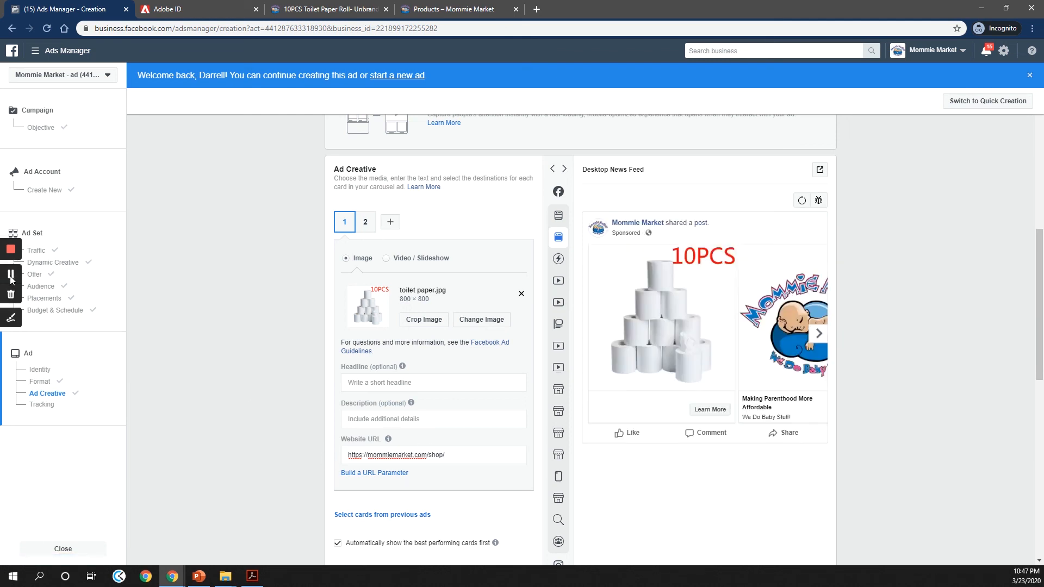
click(11, 277)
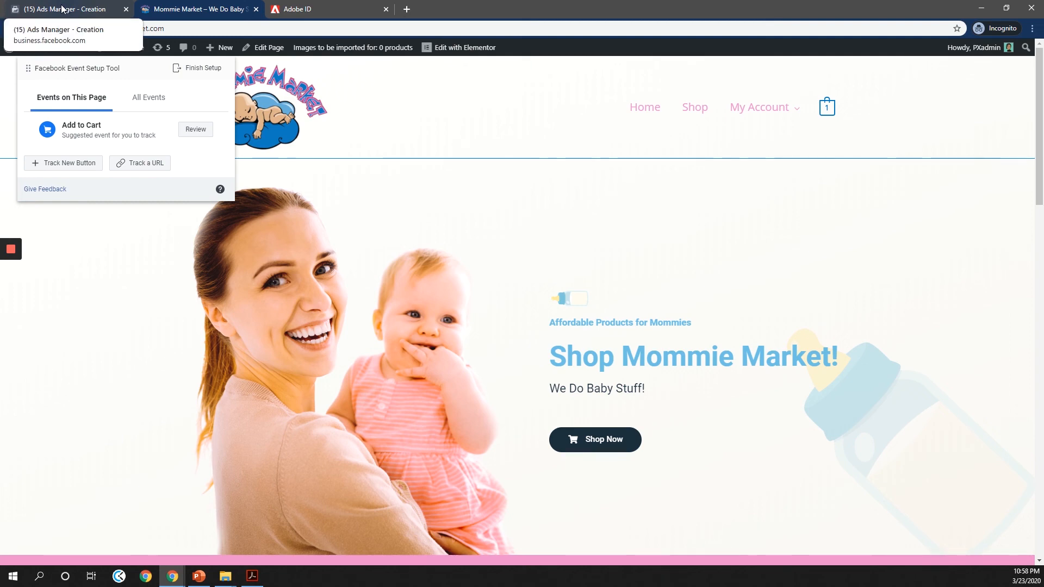
Return from the Mommie Market website to the Set Up Events dialog in Ads Manager
click(62, 9)
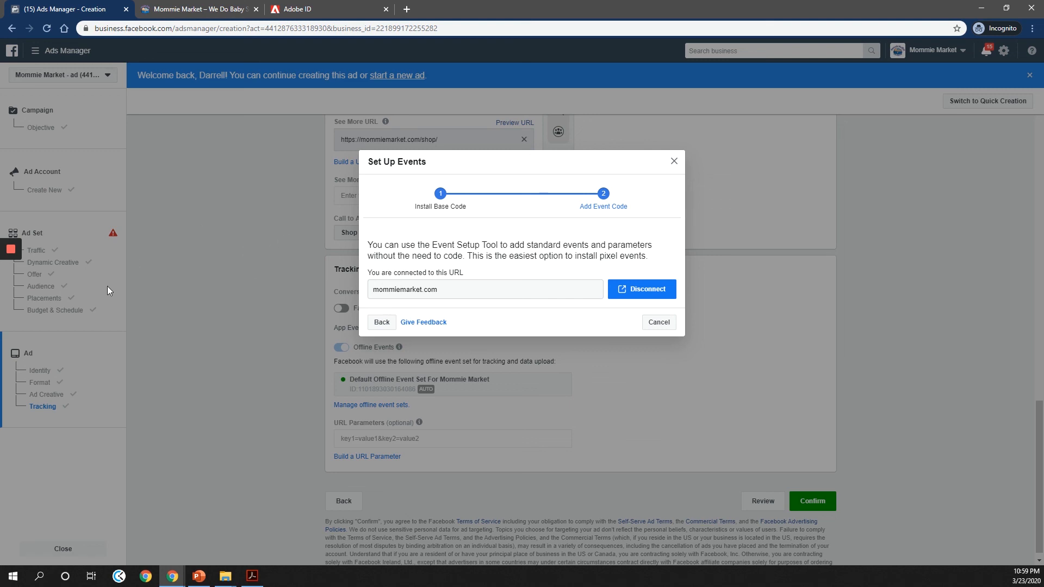
mouse_move(12, 277)
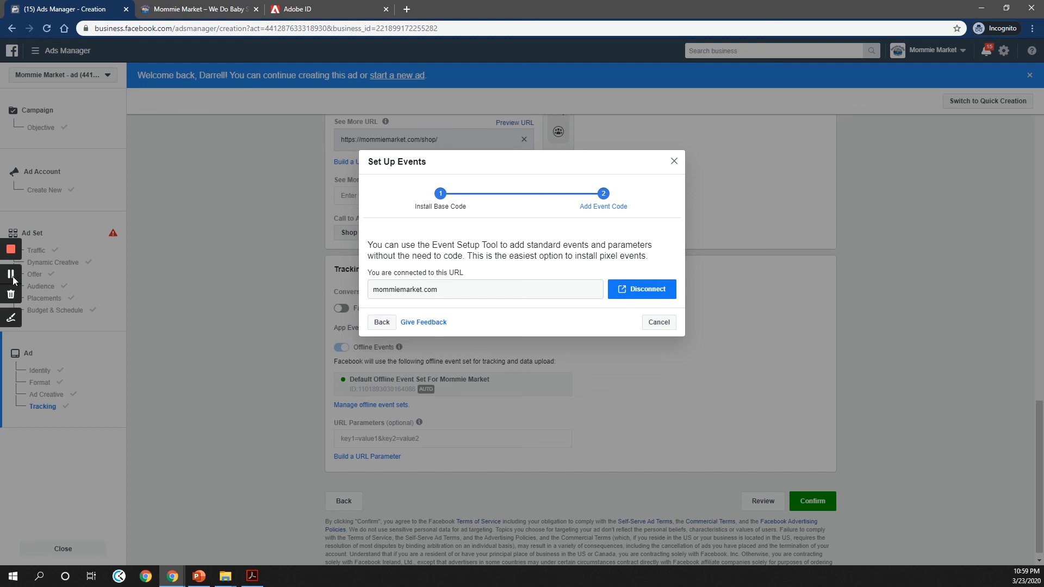
click(12, 275)
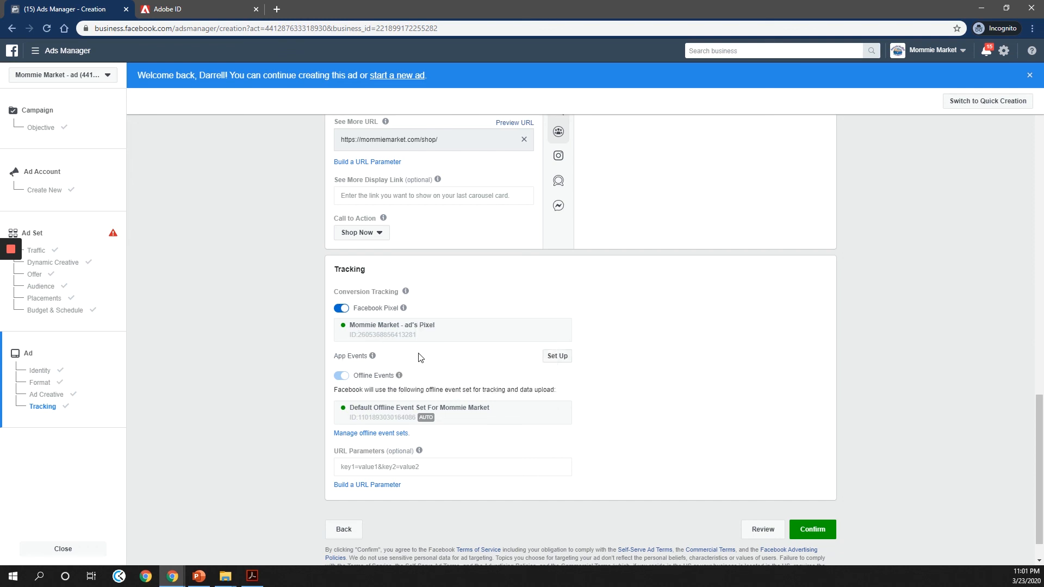
Replace "Default name" in the ad's name with "Got Toilet Paper"
scroll(468, 423, down, 1)
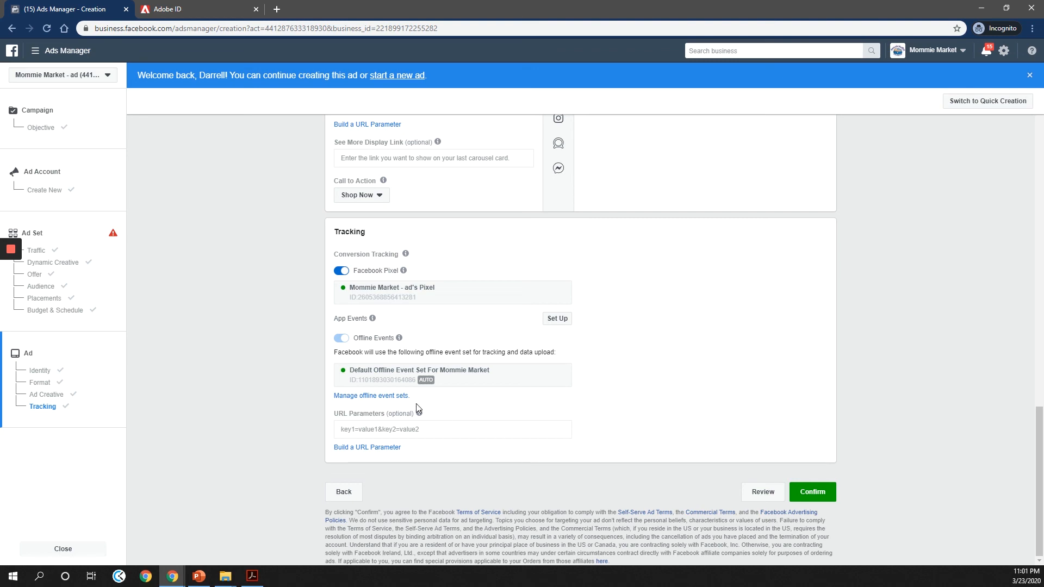
scroll(657, 412, up, 12)
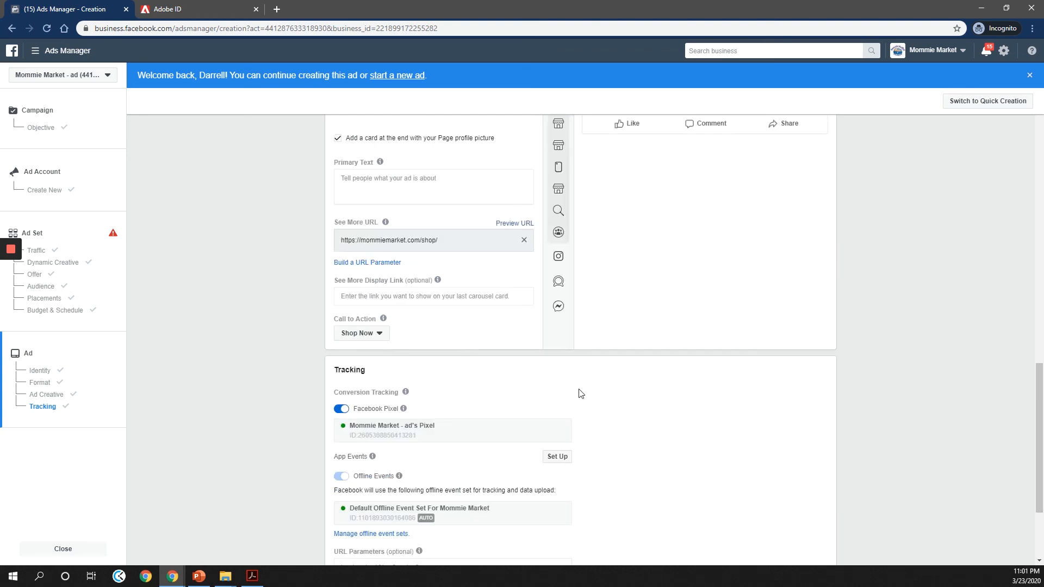
scroll(559, 222, up, 6)
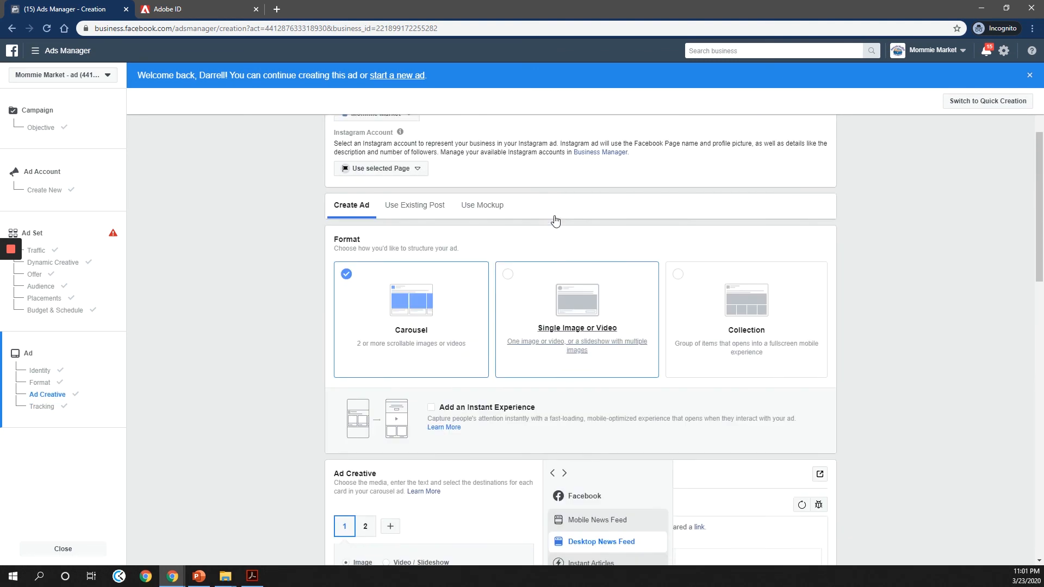
scroll(526, 261, down, 13)
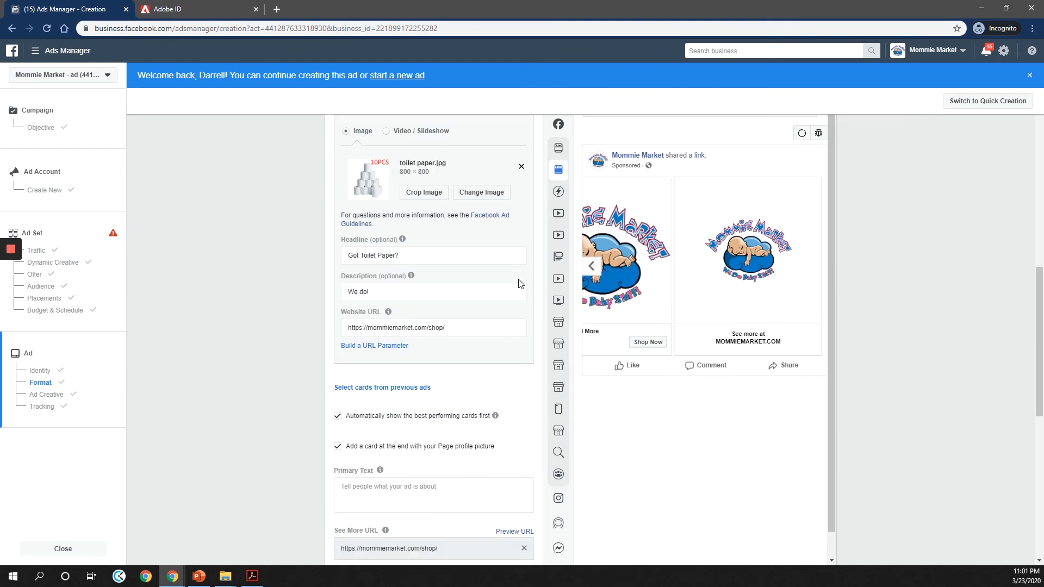
scroll(519, 285, up, 11)
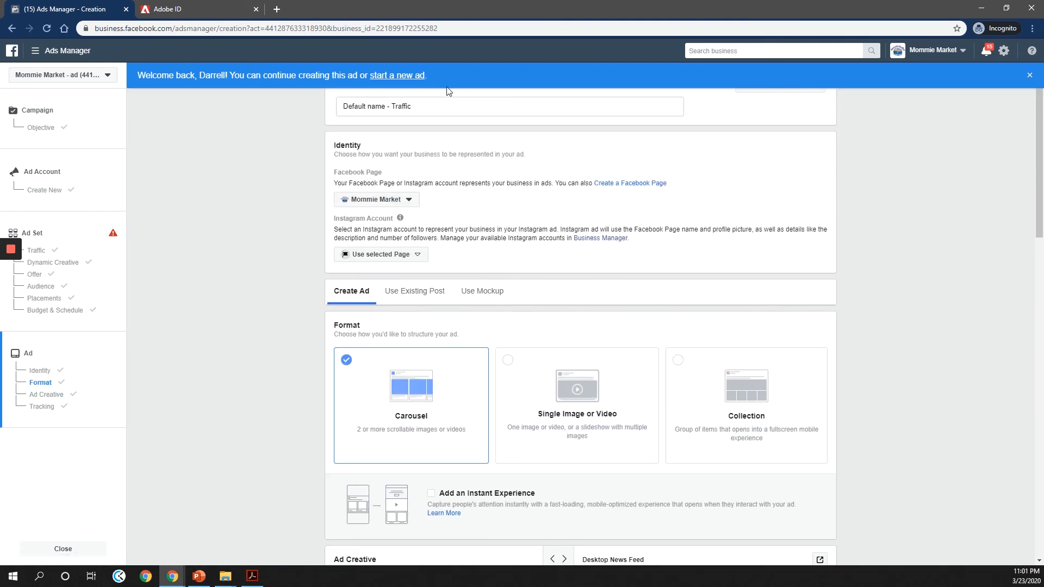
click(386, 110)
drag(386, 111, 346, 102)
text(Tole)
key(BackSpace)
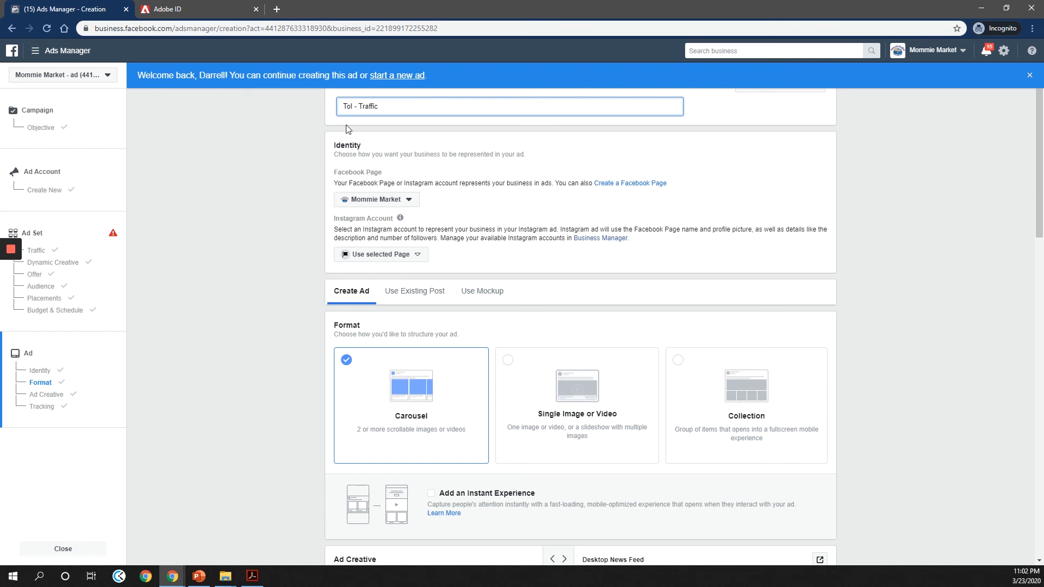
text(ilet PaperGot)
scroll(370, 337, down, 4)
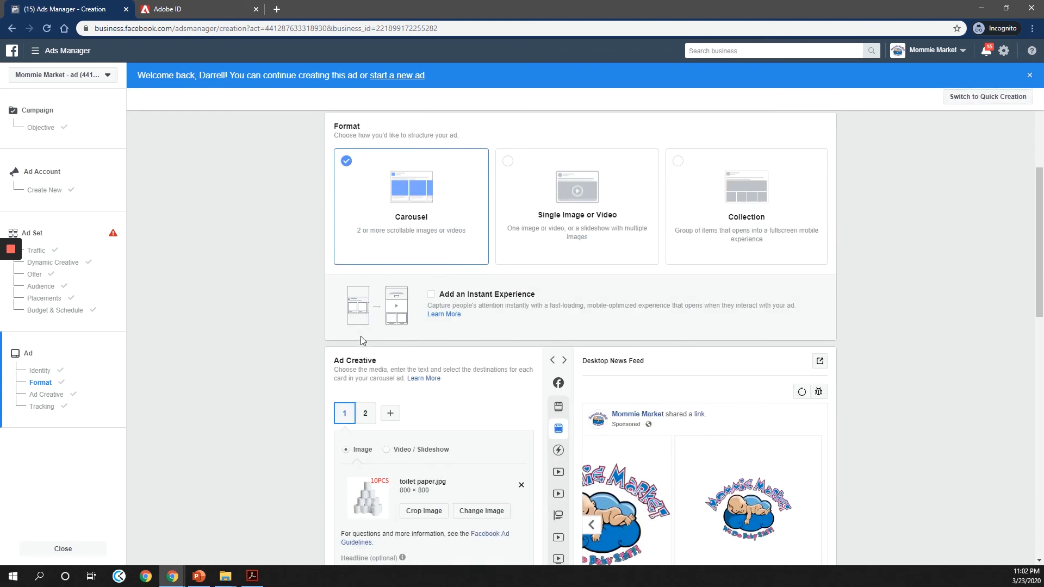
scroll(228, 386, down, 15)
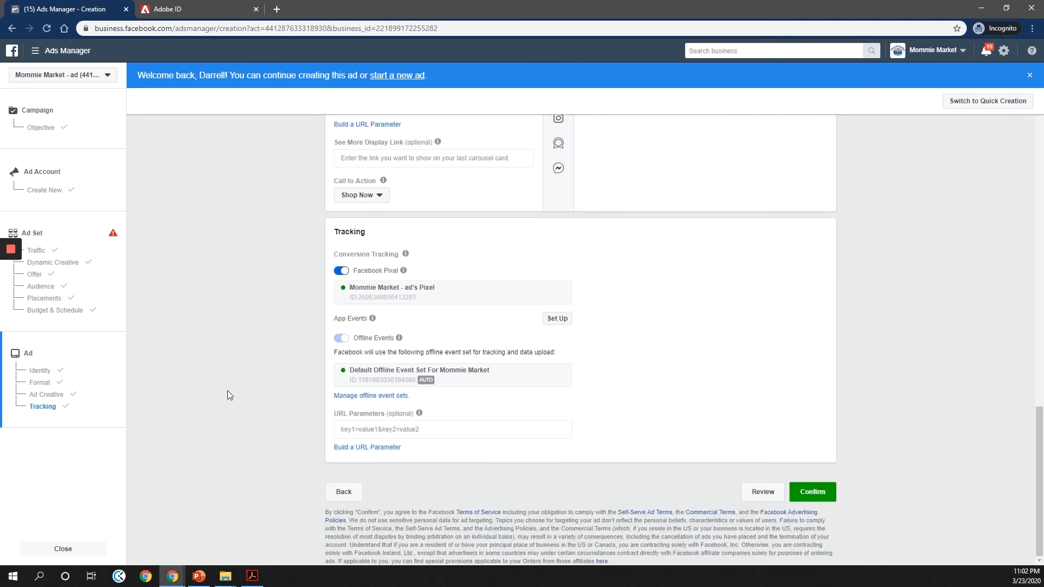
scroll(227, 395, up, 12)
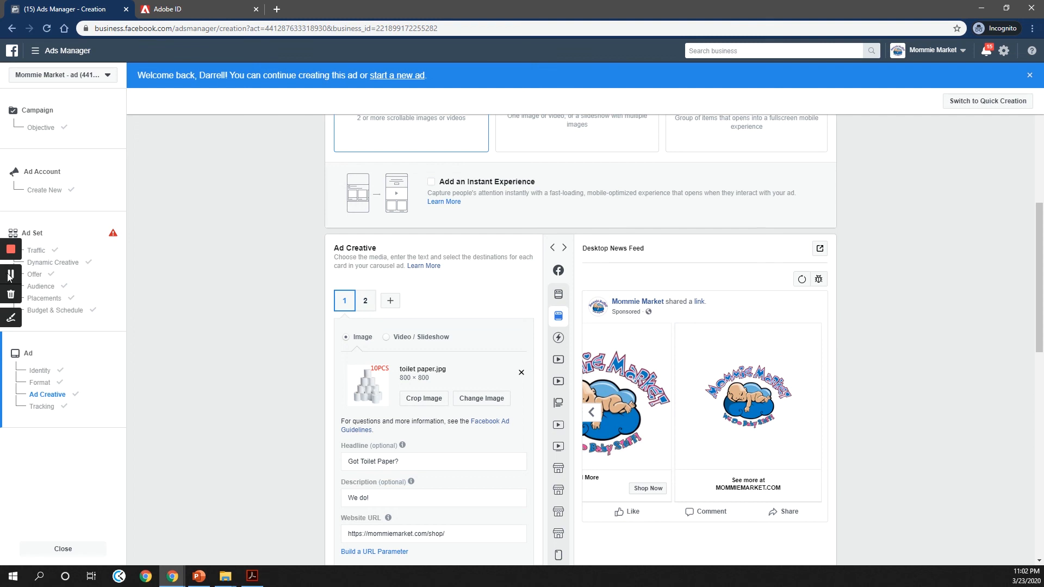
Review the draft summary of the campaign, ad set and ad, and check the carousel ad's Desktop News Feed preview
click(11, 274)
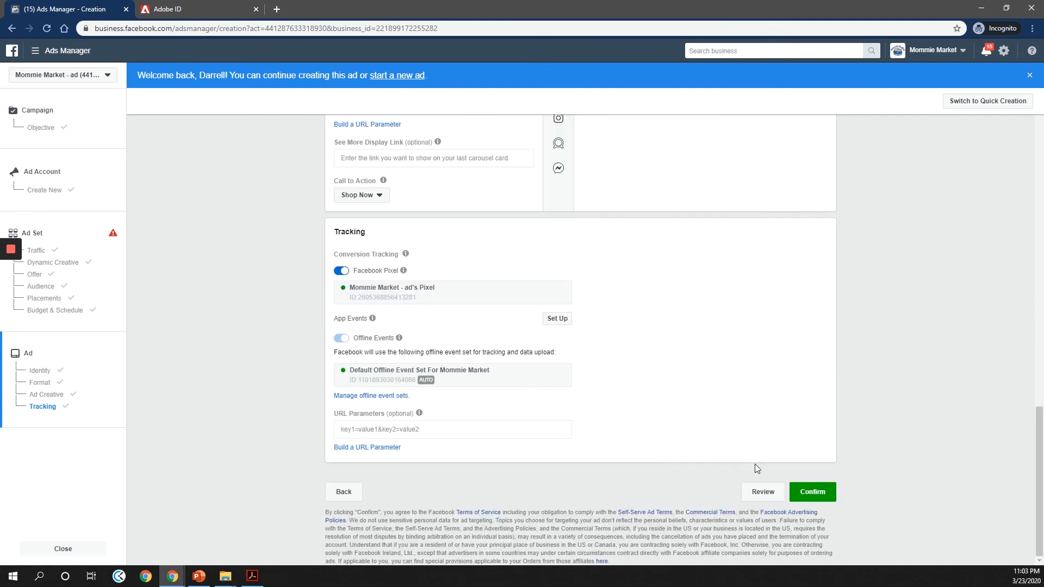
click(761, 497)
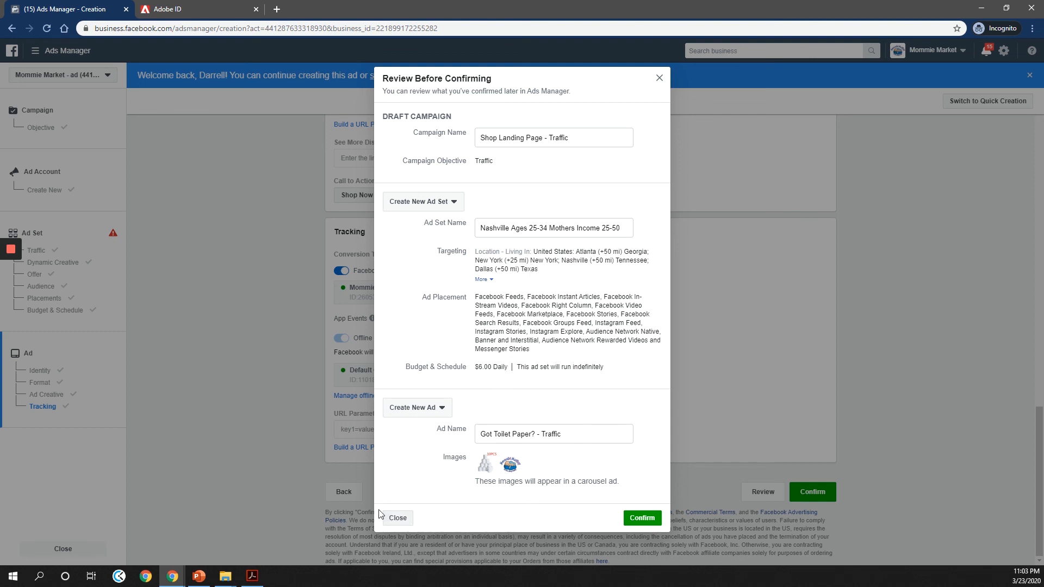
click(397, 518)
scroll(565, 392, up, 15)
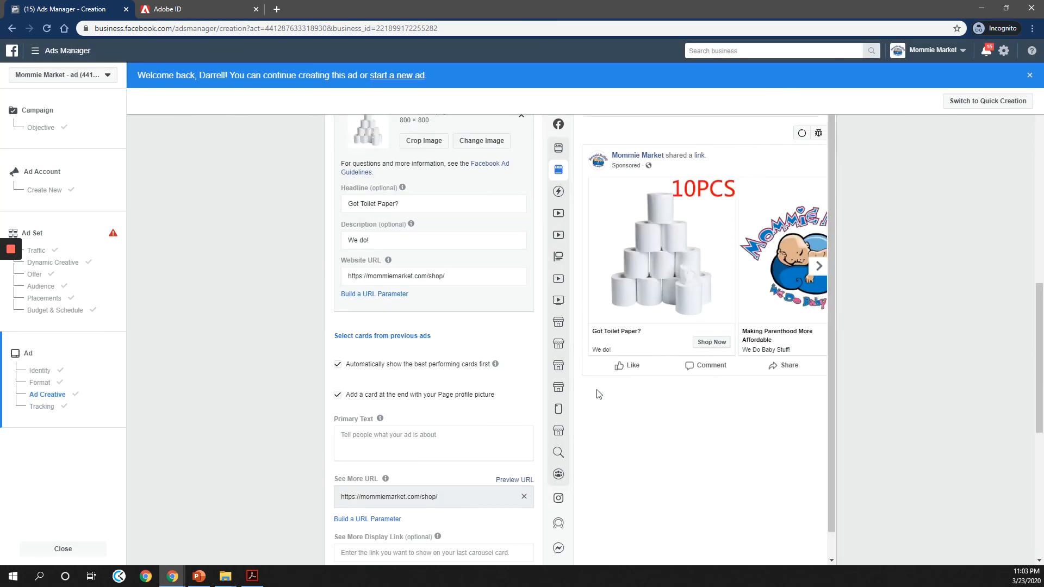
scroll(626, 383, down, 10)
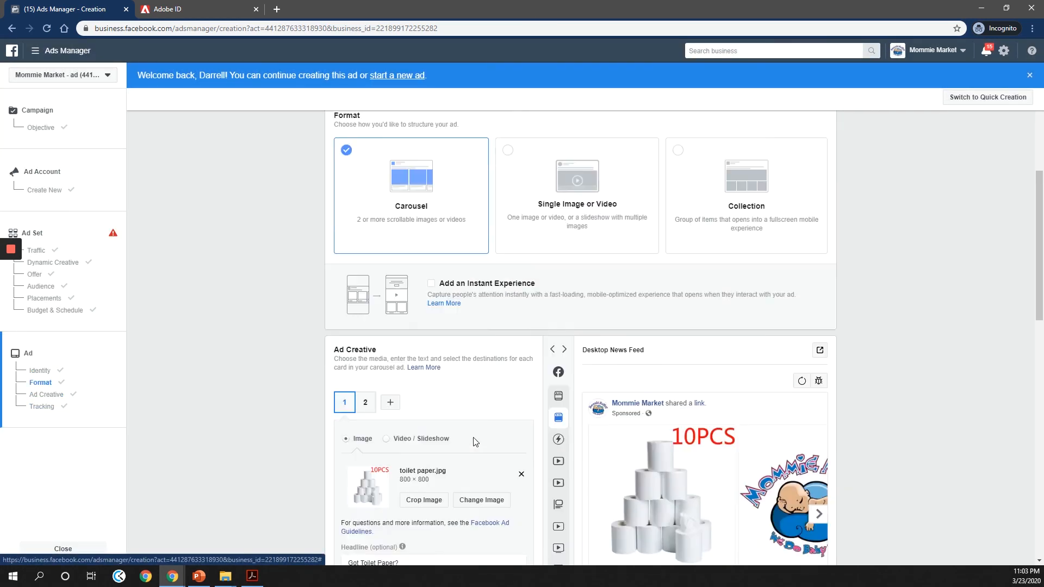
Reopen the draft review for the Shop Landing Page - Traffic campaign and confirm it for publishing
click(101, 407)
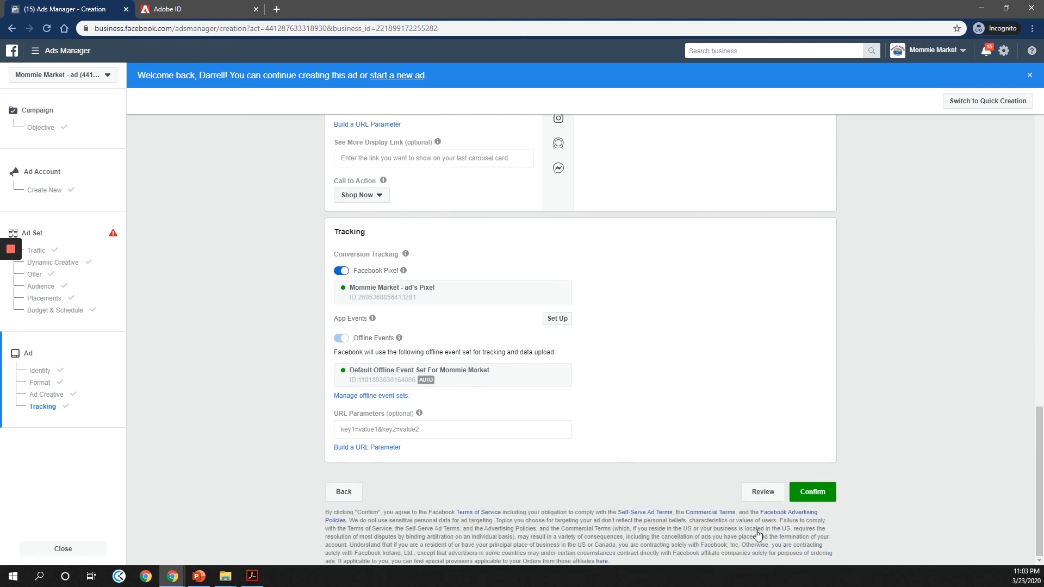
click(750, 489)
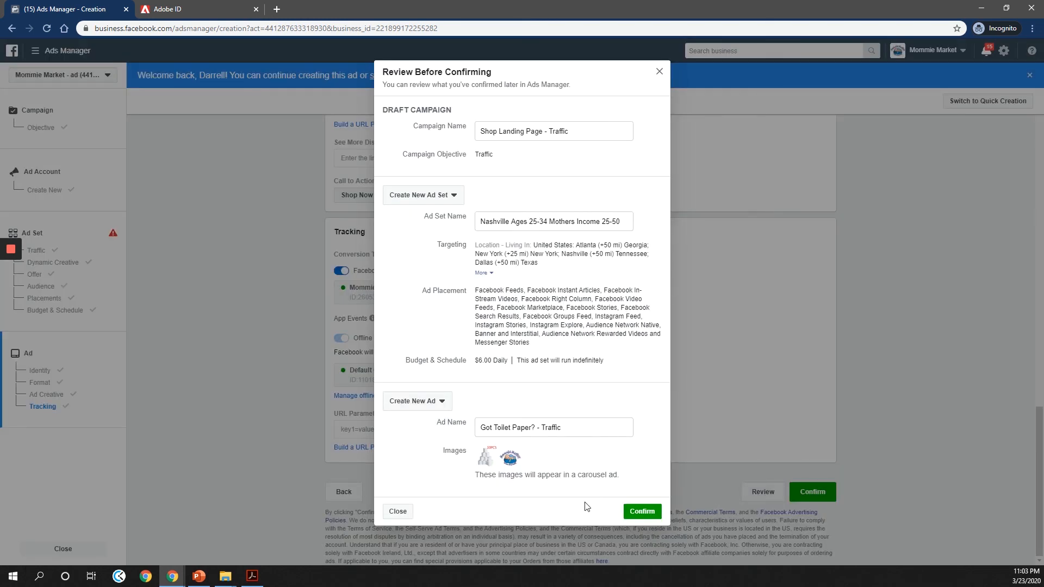
click(644, 513)
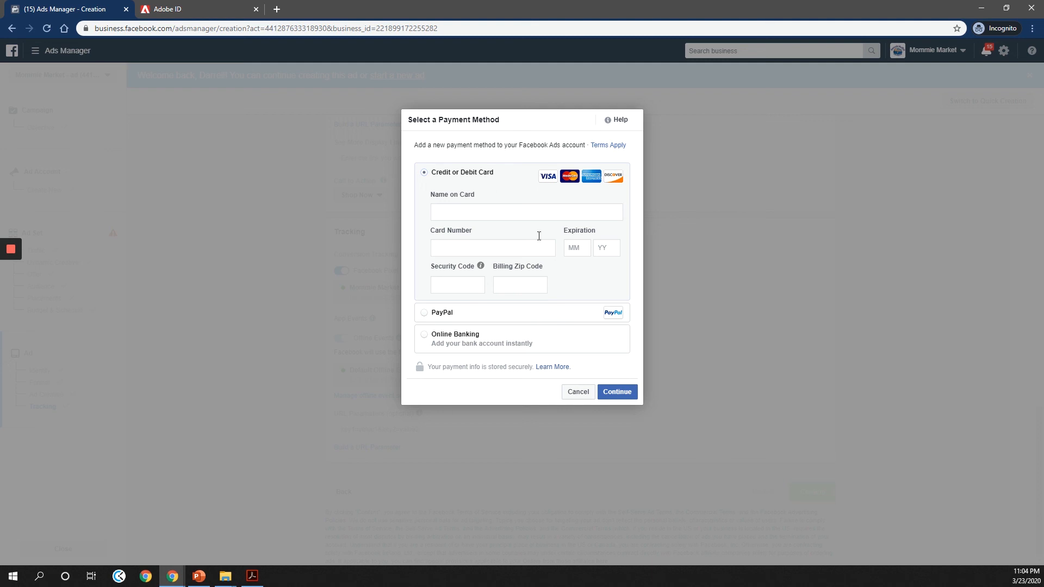
click(11, 275)
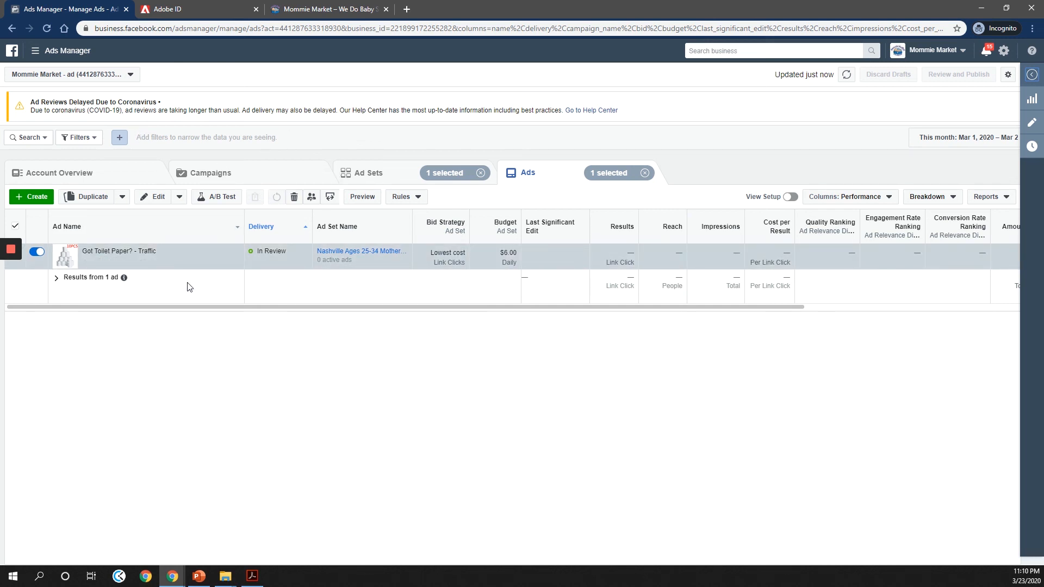
Examine the delivery status of the published campaign, its ad set and its ad, ending on the campaign list
click(232, 172)
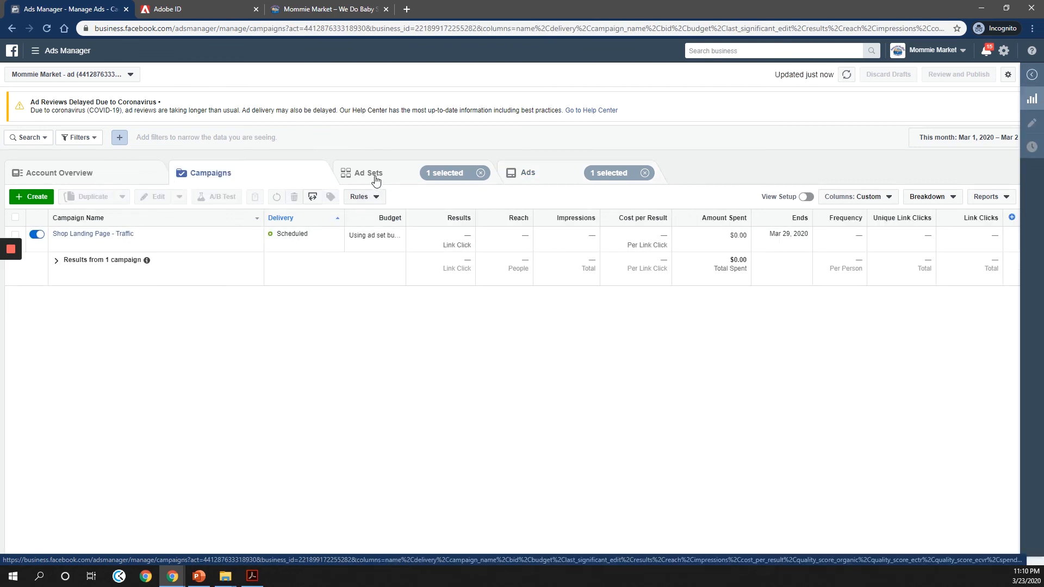
click(375, 181)
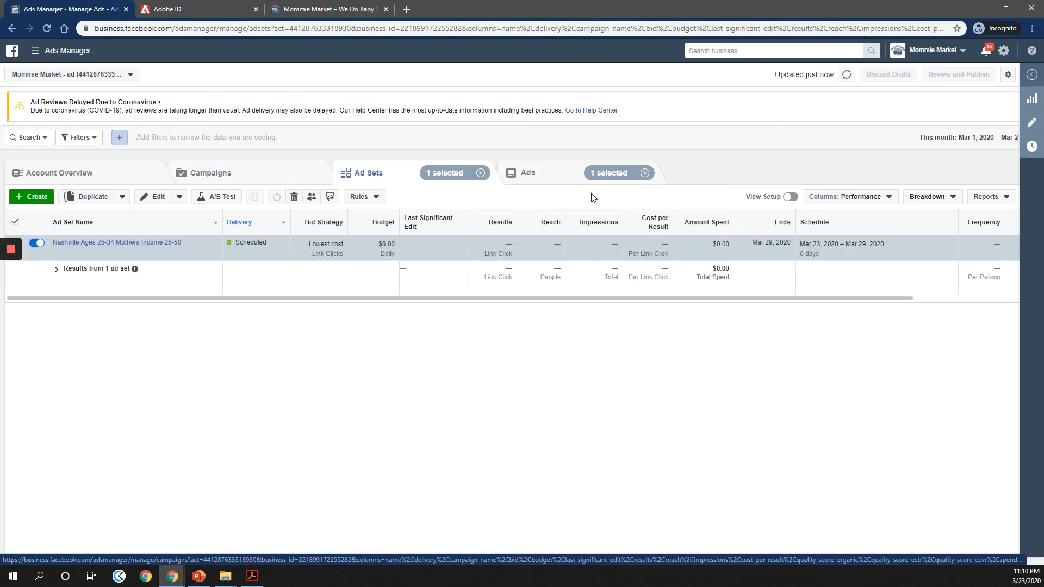
click(562, 177)
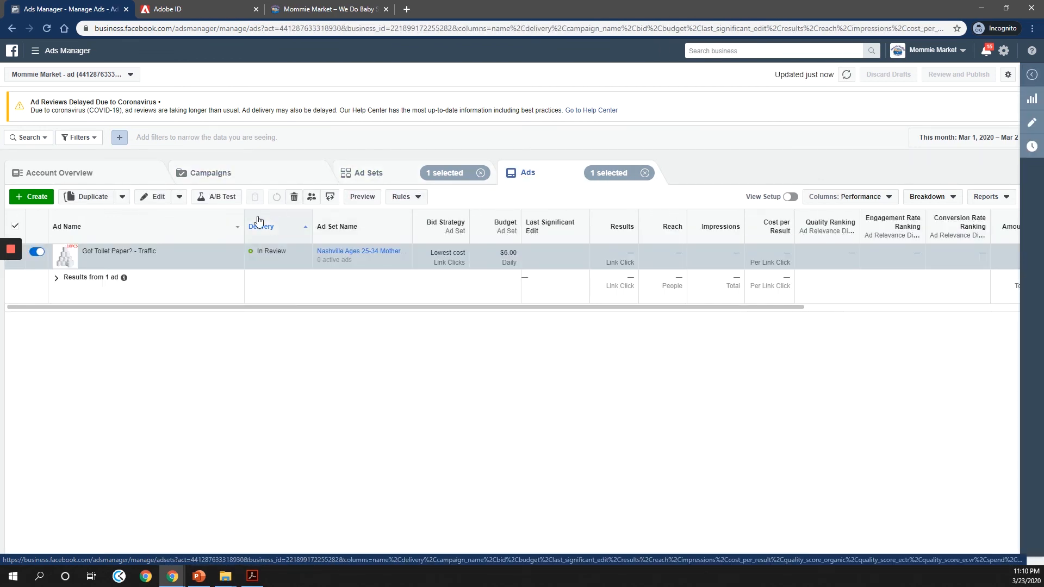
click(201, 176)
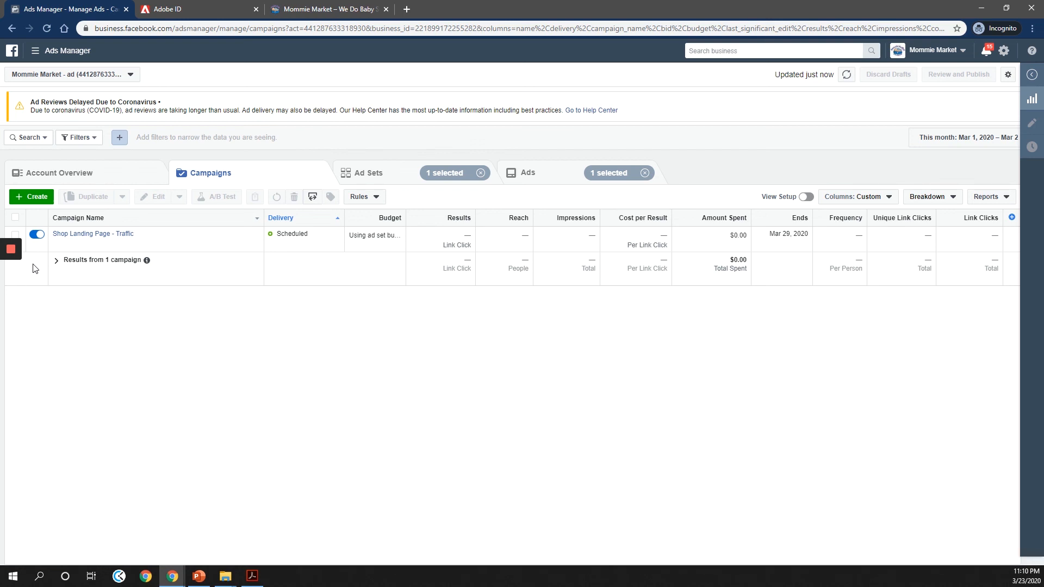
mouse_move(13, 262)
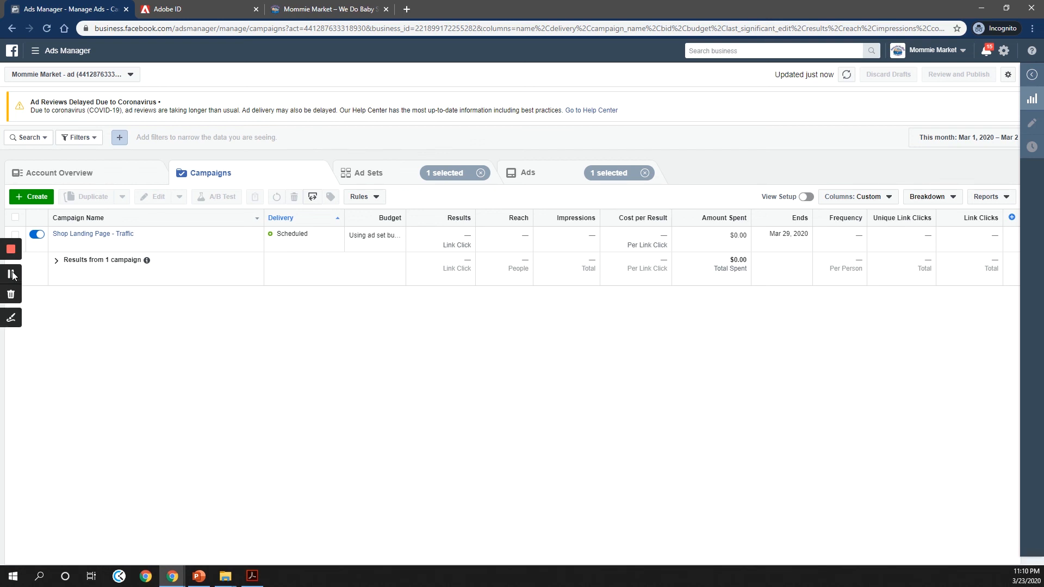